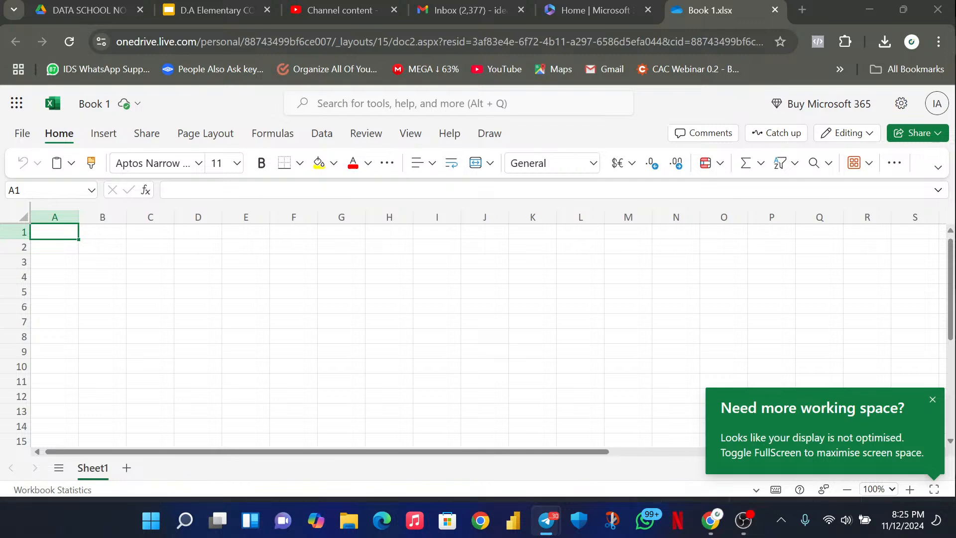
pyautogui.hotkey('alt', 'Tab')
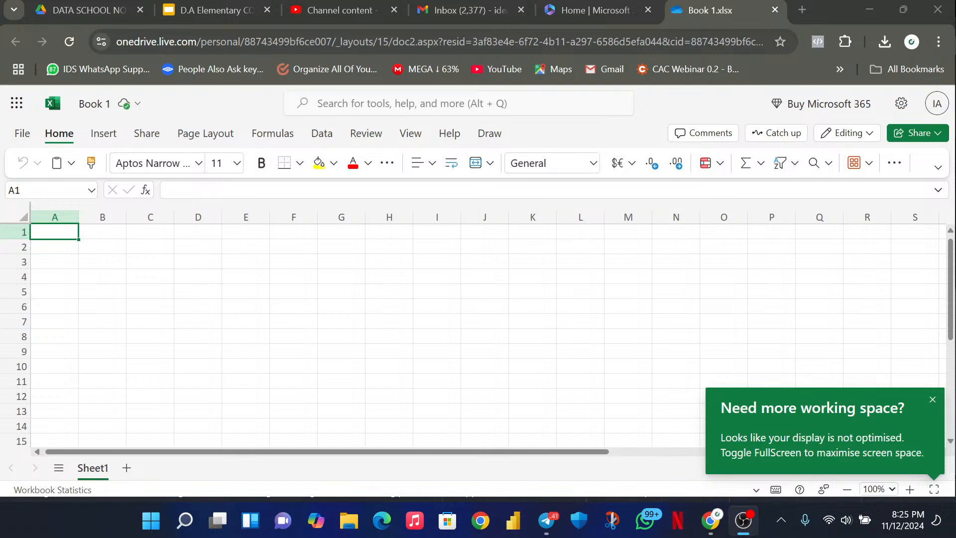
pyautogui.click(547, 521)
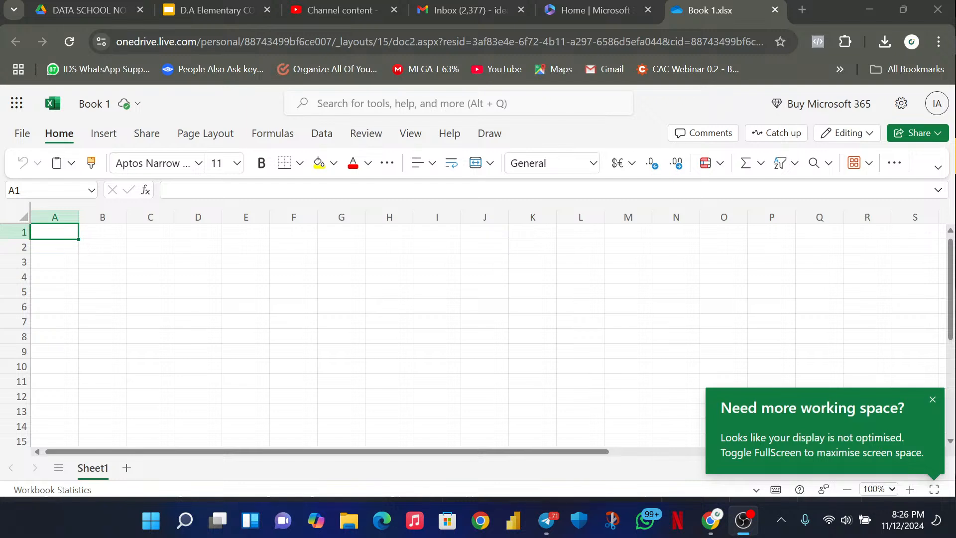
pyautogui.hotkey('alt', 'Tab')
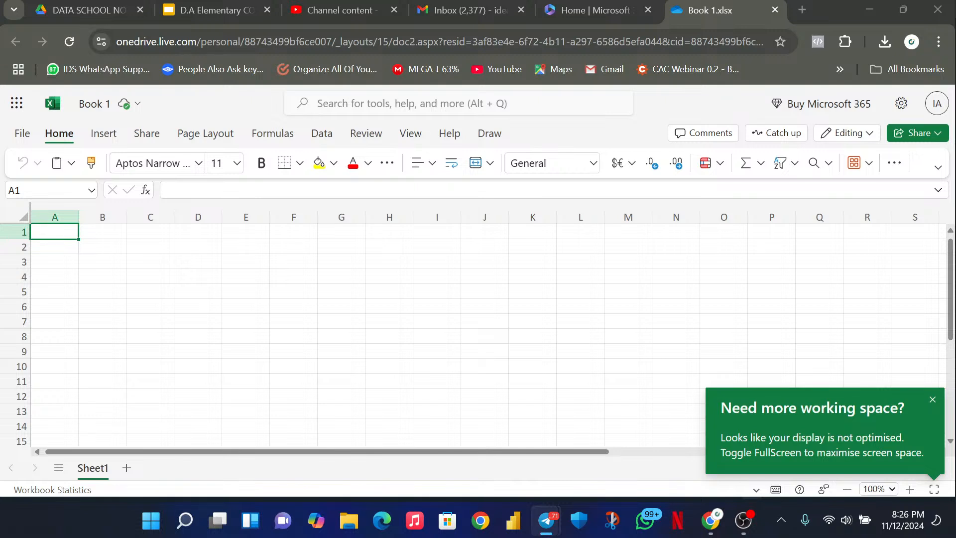
pyautogui.hotkey('alt', 'Tab')
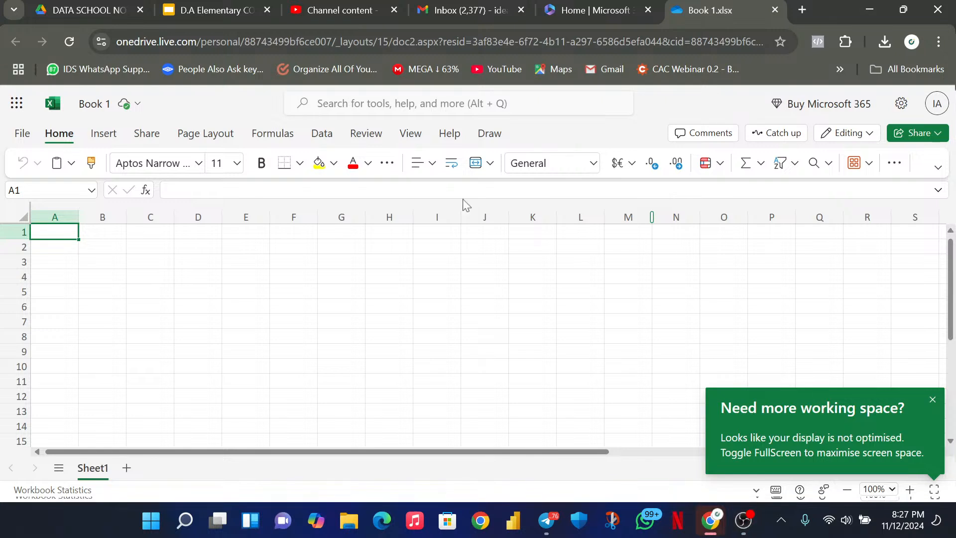
# Open the recently used workbook Students_Performance(Class 1 Data) 1.
pyautogui.click(22, 140)
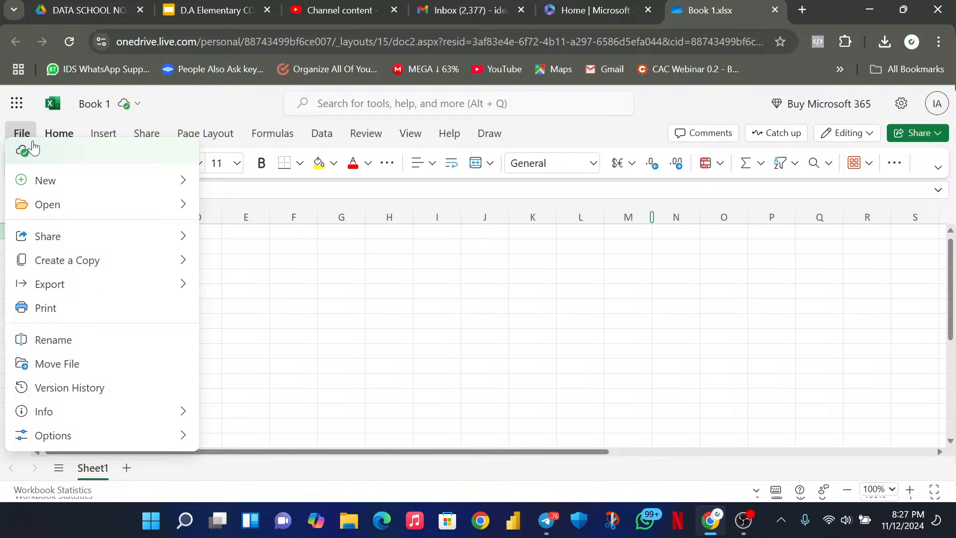
pyautogui.moveTo(87, 224)
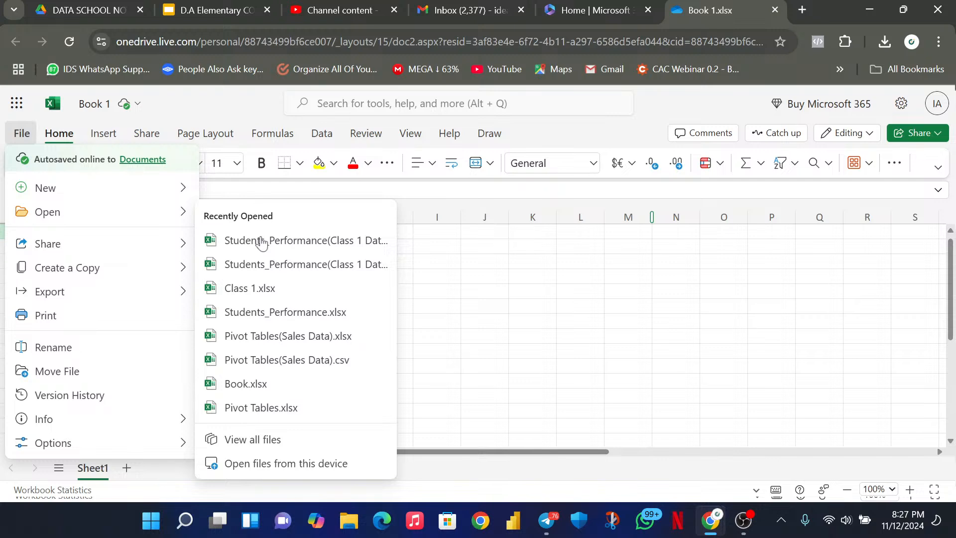
pyautogui.click(319, 243)
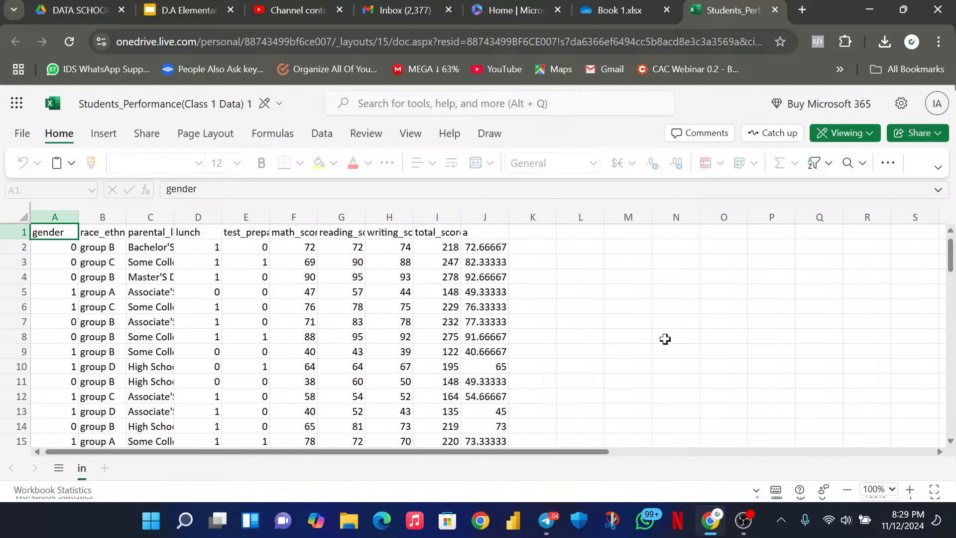
pyautogui.click(296, 324)
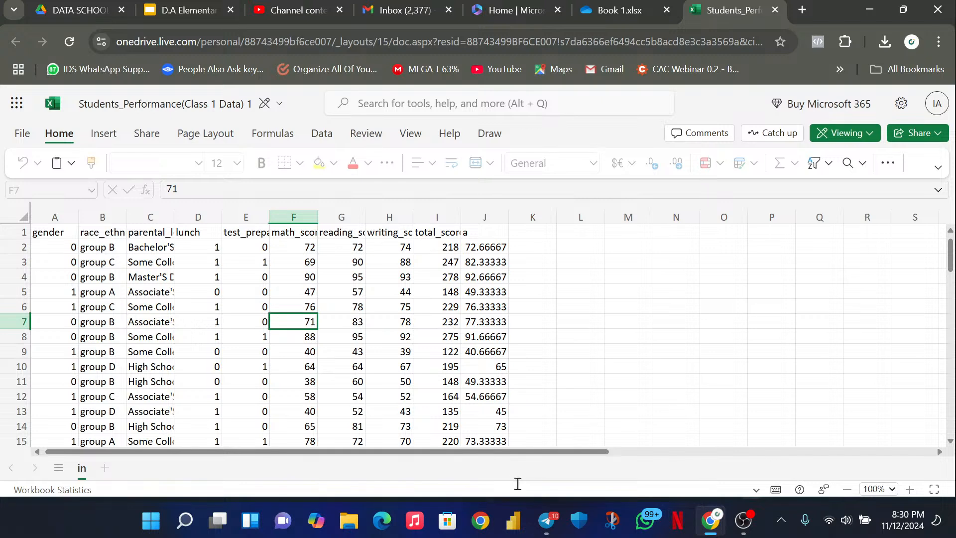
pyautogui.click(547, 520)
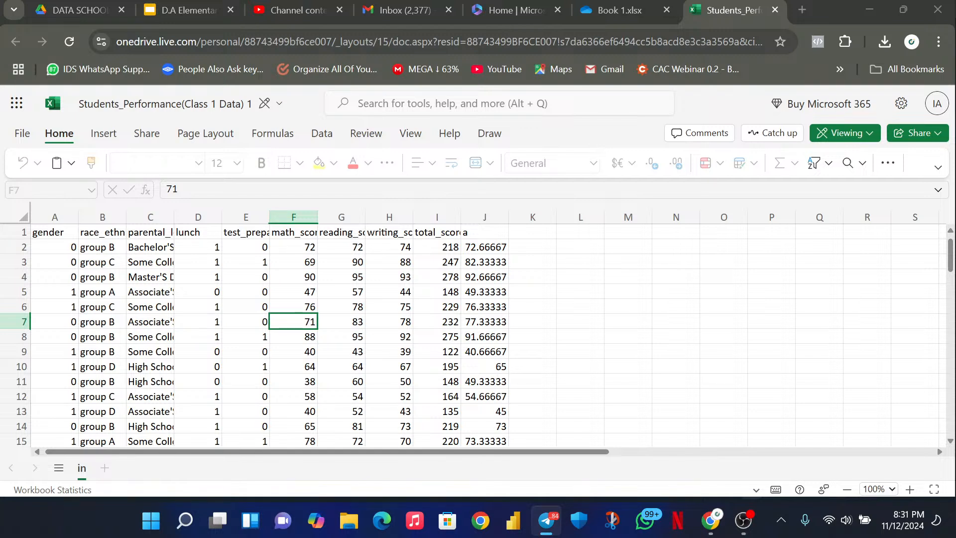
pyautogui.hotkey('alt', 'Tab')
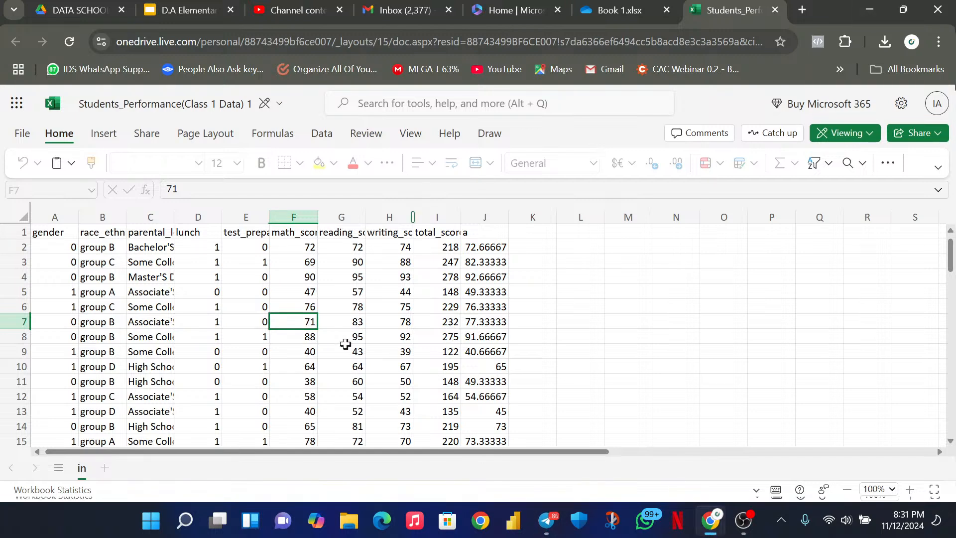
pyautogui.click(288, 304)
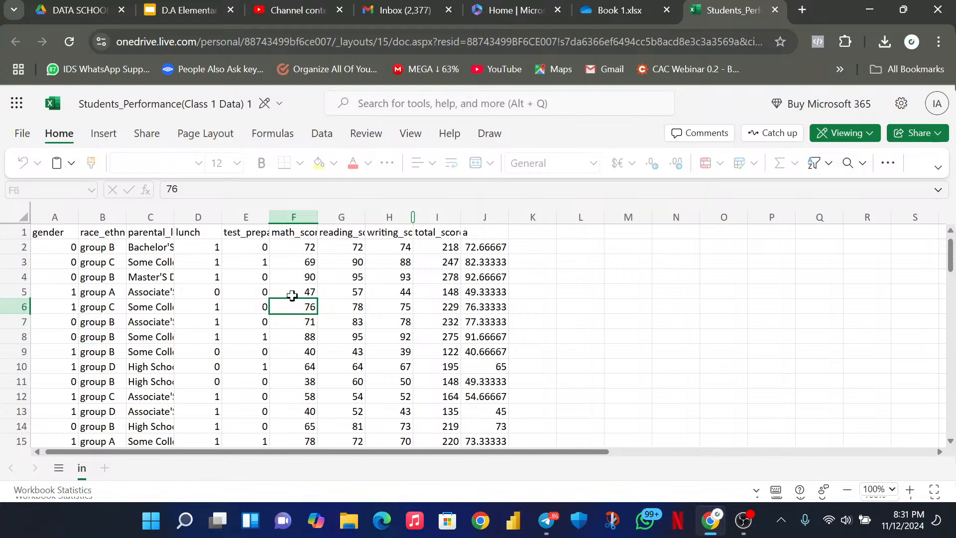
pyautogui.click(295, 293)
pyautogui.click(294, 279)
pyautogui.click(276, 302)
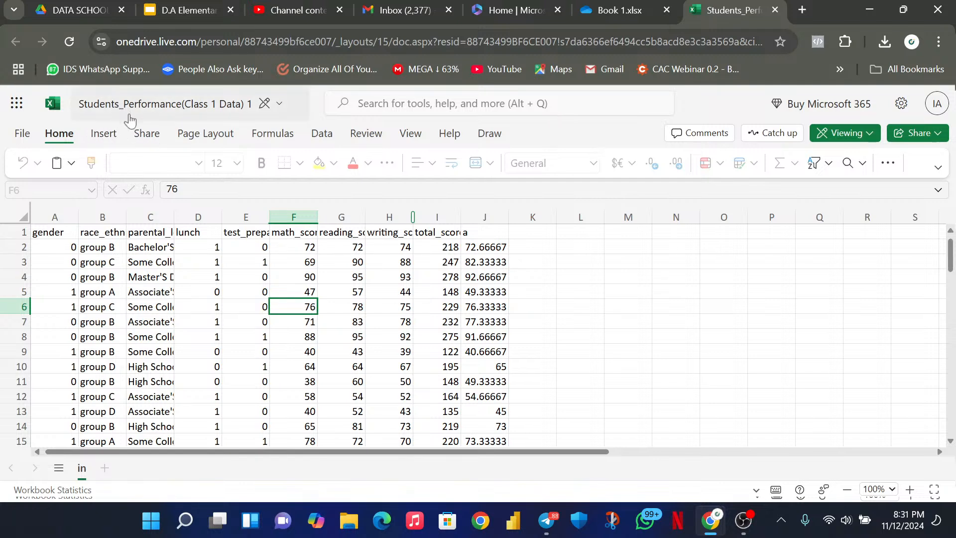
pyautogui.click(106, 137)
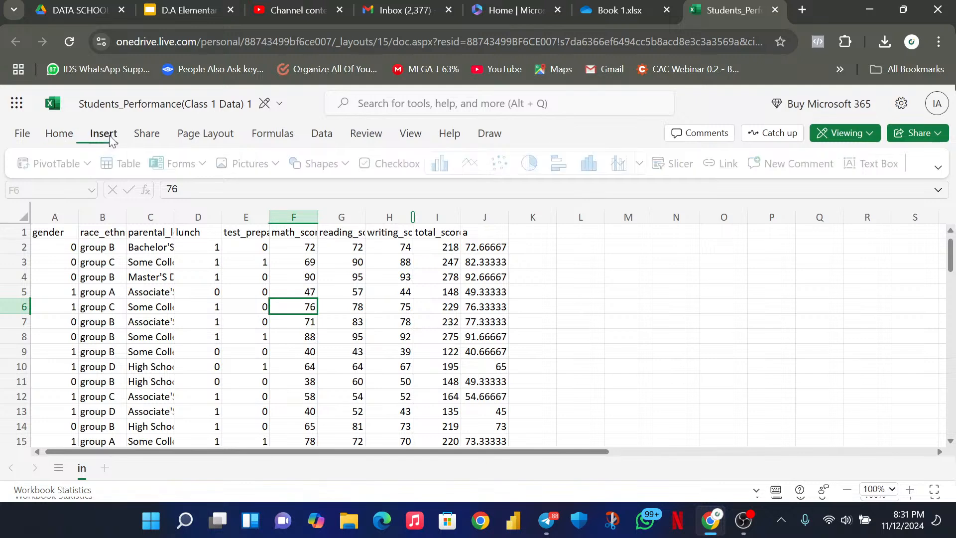
pyautogui.click(257, 333)
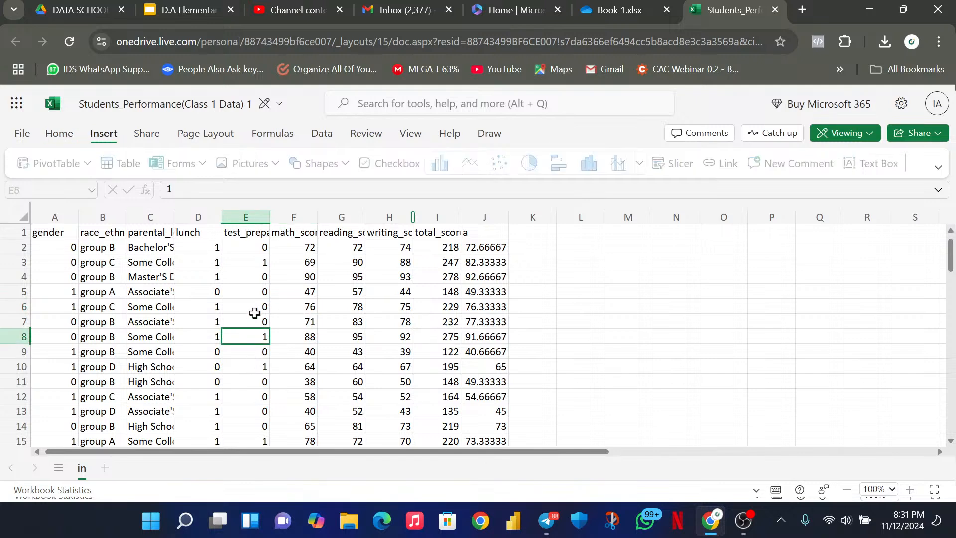
pyautogui.click(256, 309)
pyautogui.click(258, 339)
pyautogui.click(254, 288)
pyautogui.click(267, 352)
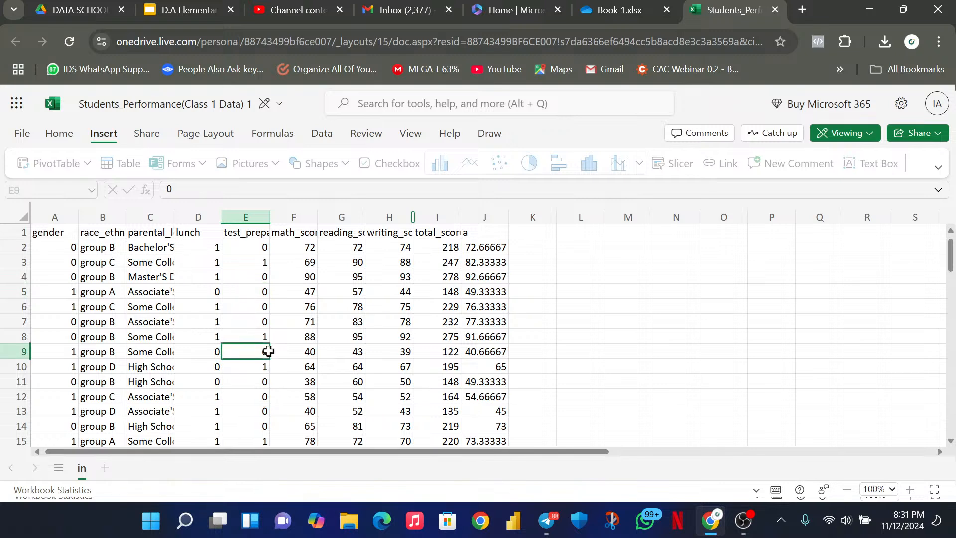
pyautogui.click(203, 305)
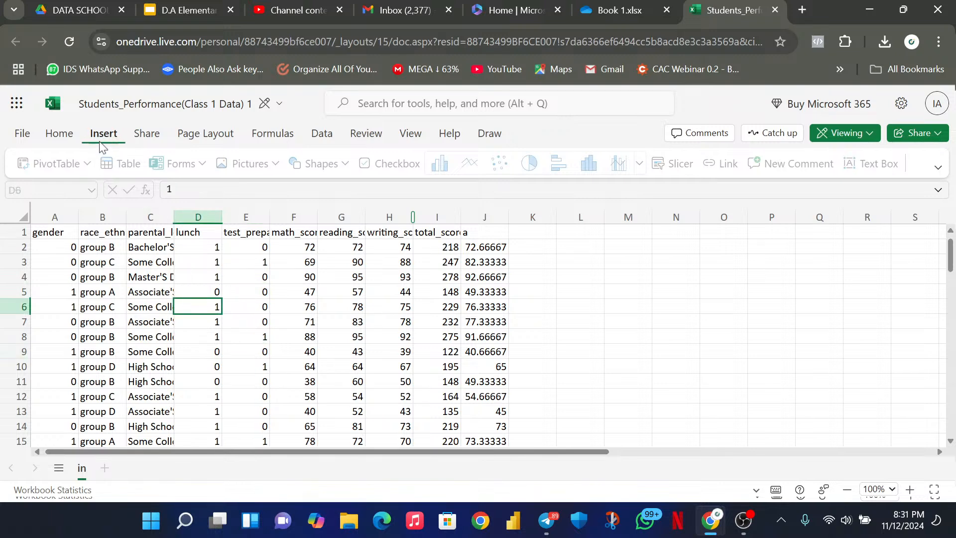
pyautogui.click(255, 294)
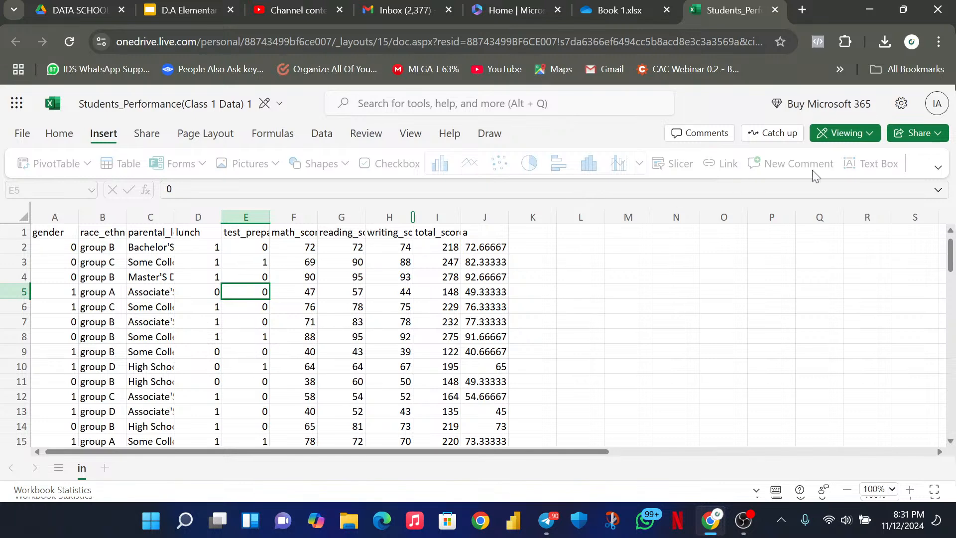
# Switch the student performance workbook from viewing to editing mode and convert it to the newest file format.
pyautogui.click(863, 140)
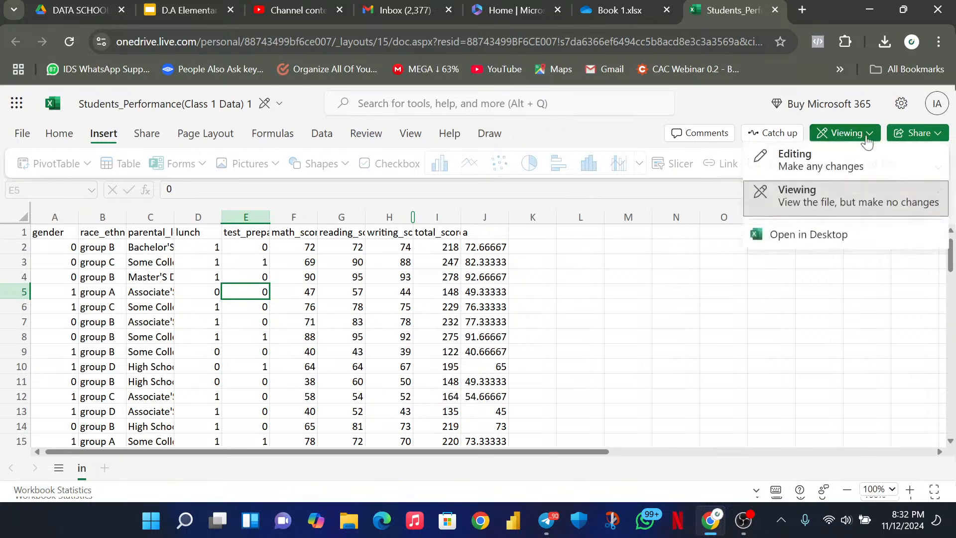
pyautogui.click(344, 312)
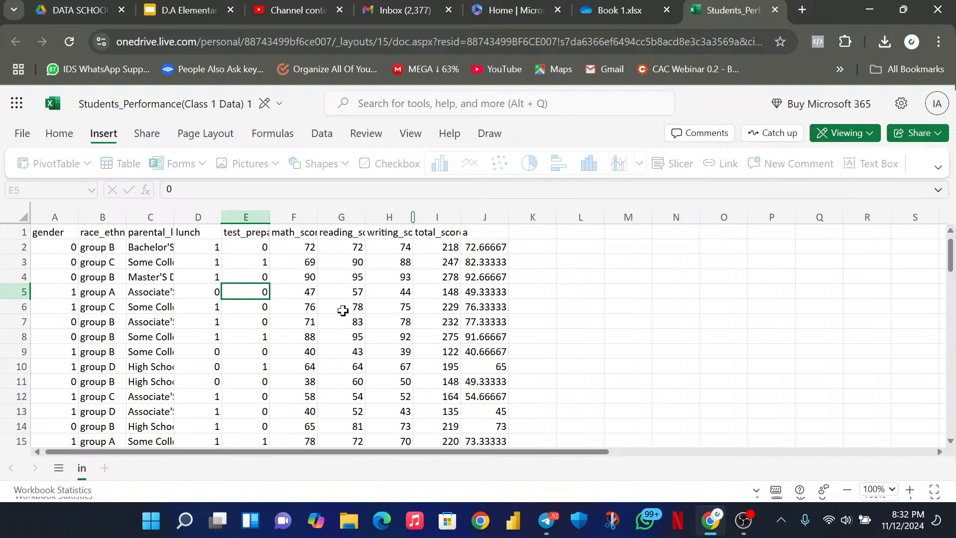
pyautogui.click(305, 319)
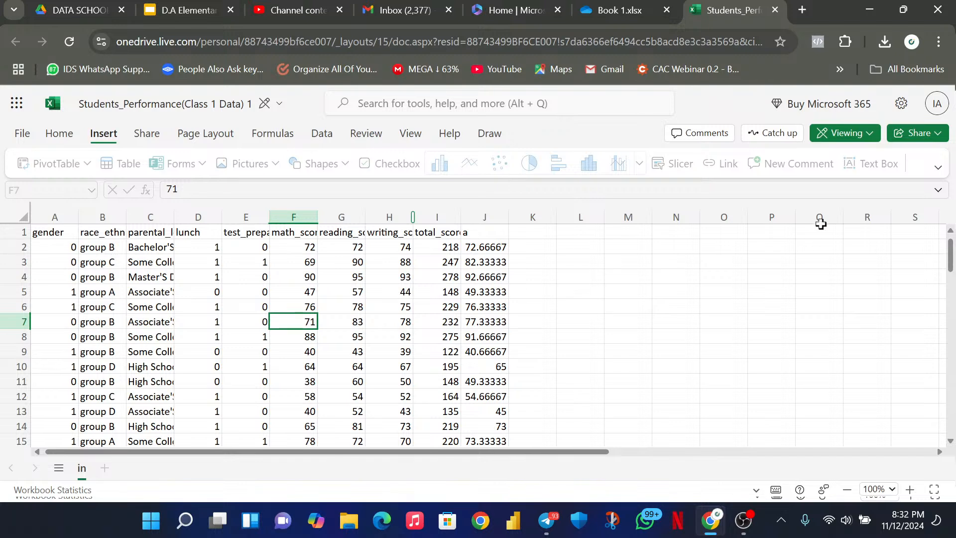
pyautogui.click(857, 138)
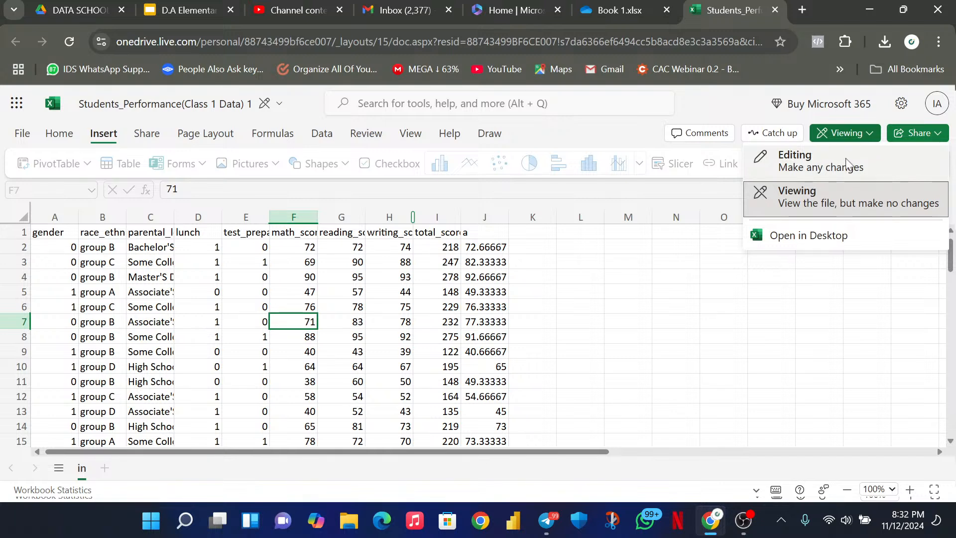
pyautogui.click(824, 167)
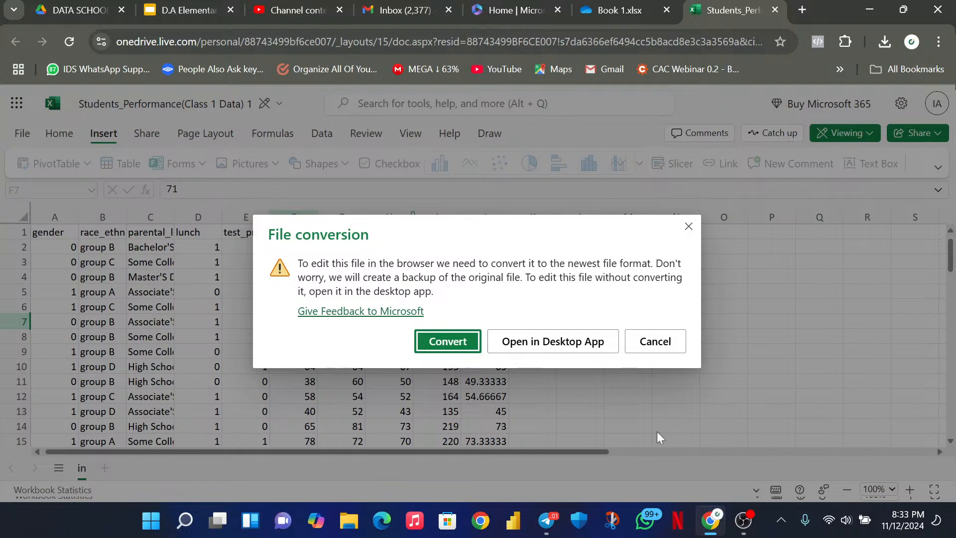
pyautogui.click(842, 520)
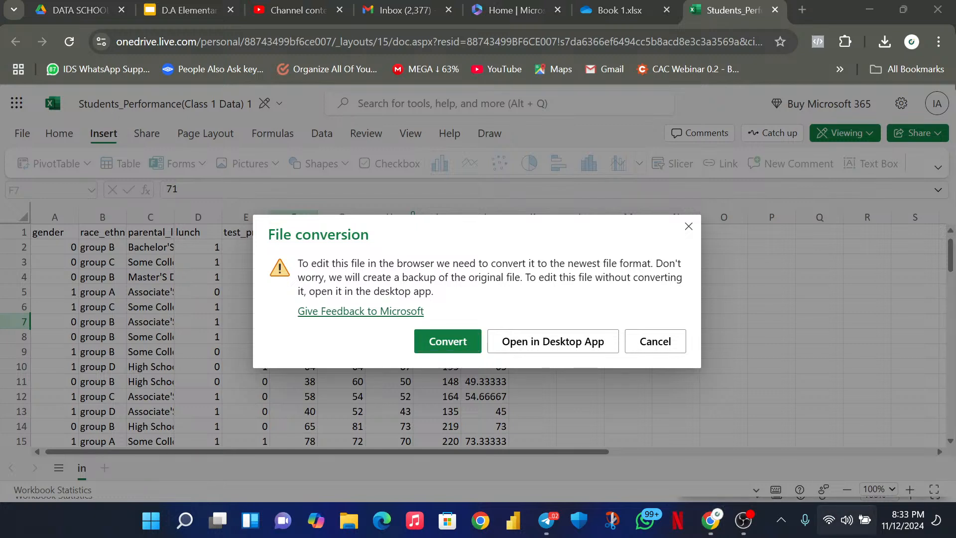
pyautogui.click(448, 341)
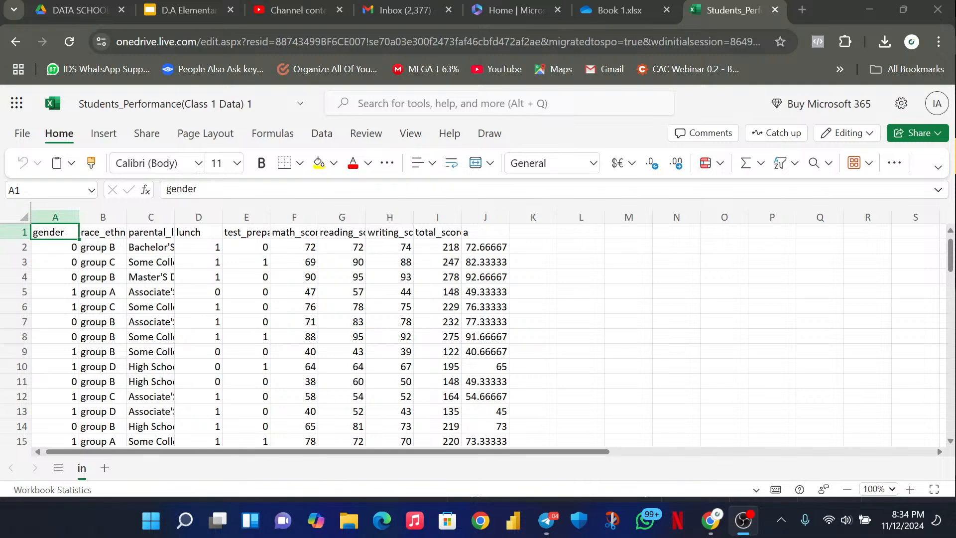
pyautogui.click(724, 148)
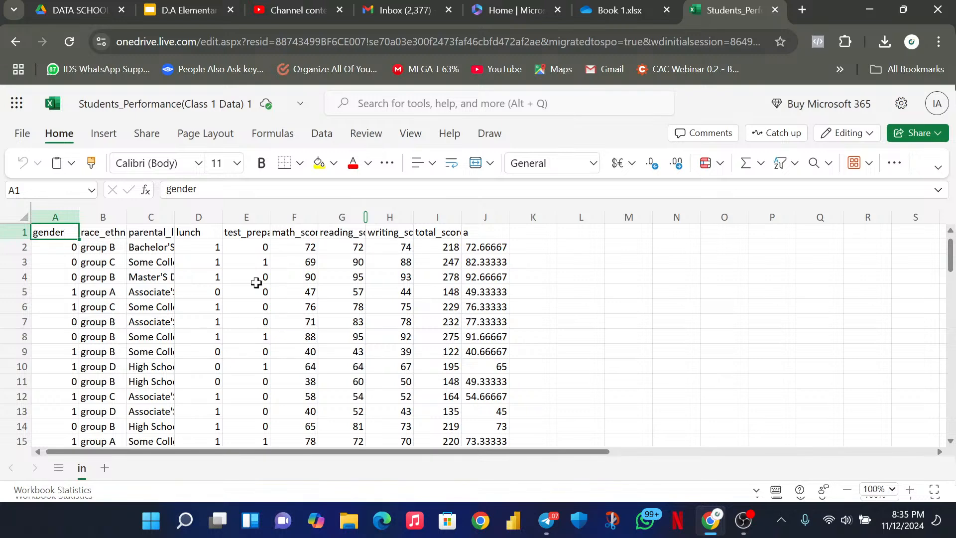
pyautogui.click(262, 306)
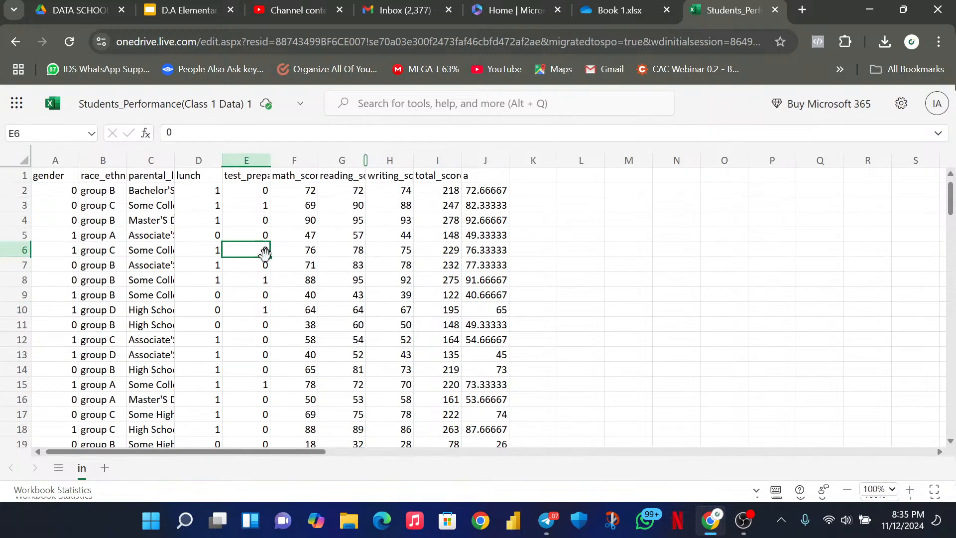
pyautogui.click(280, 259)
pyautogui.click(281, 289)
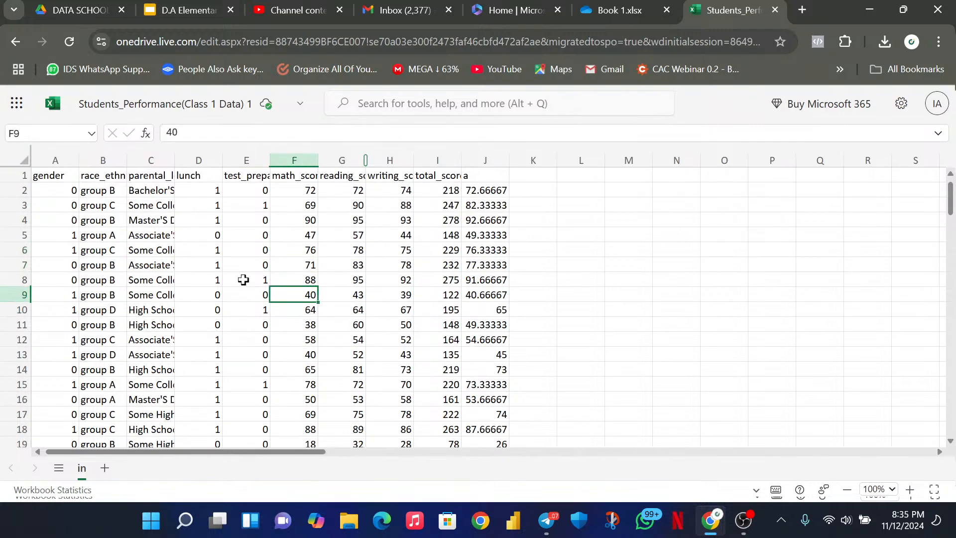
pyautogui.click(243, 279)
pyautogui.click(277, 249)
pyautogui.click(265, 264)
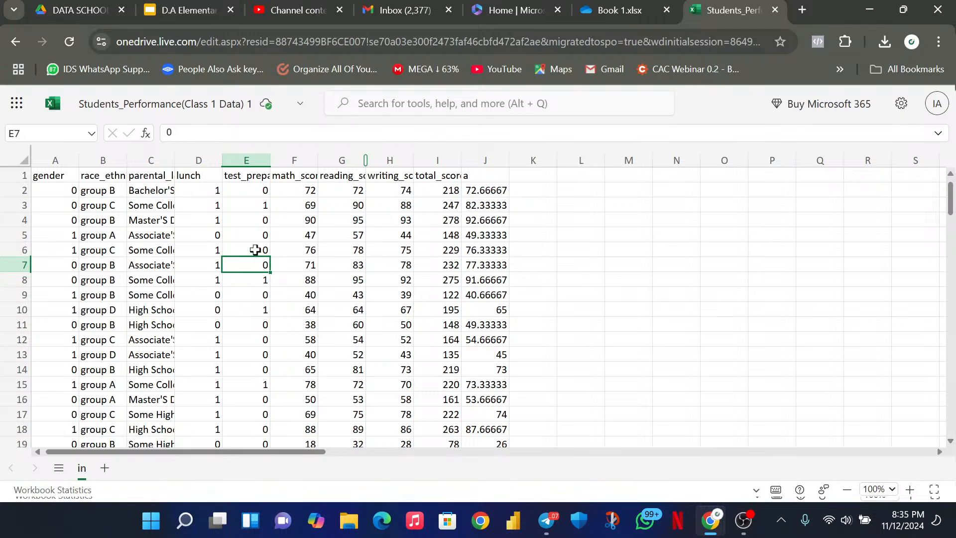
pyautogui.click(257, 249)
pyautogui.click(265, 236)
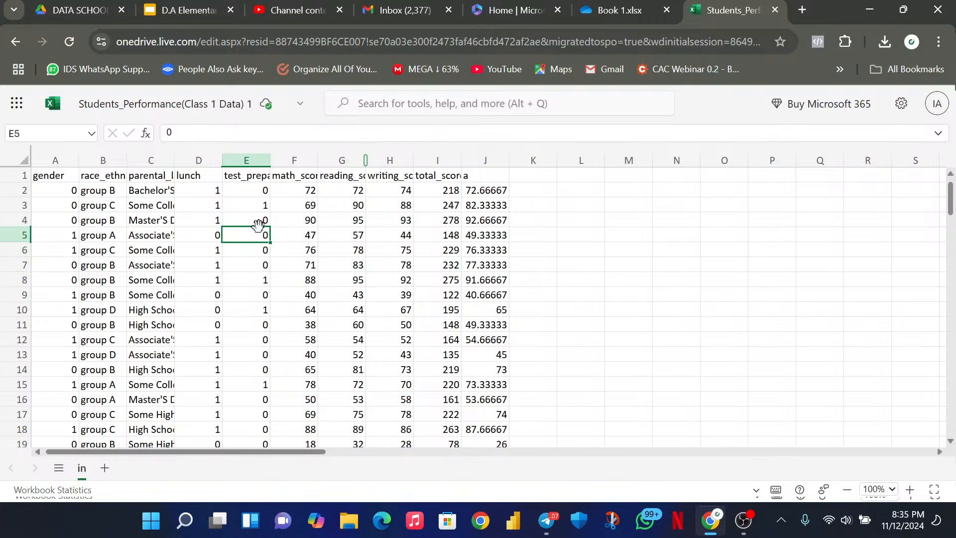
pyautogui.click(258, 221)
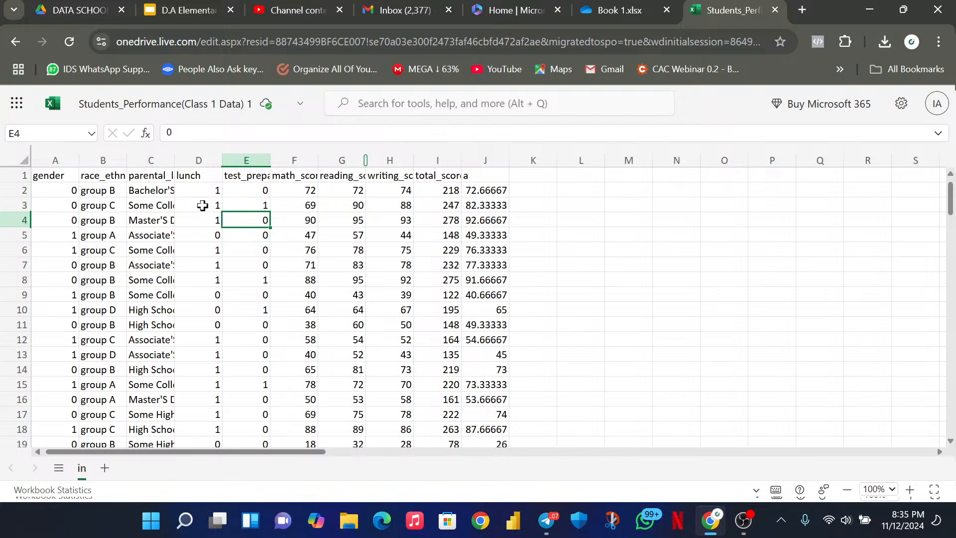
# Turn the student data range A1:J1001 into a table with headers, then deselect the range.
pyautogui.moveTo(171, 106)
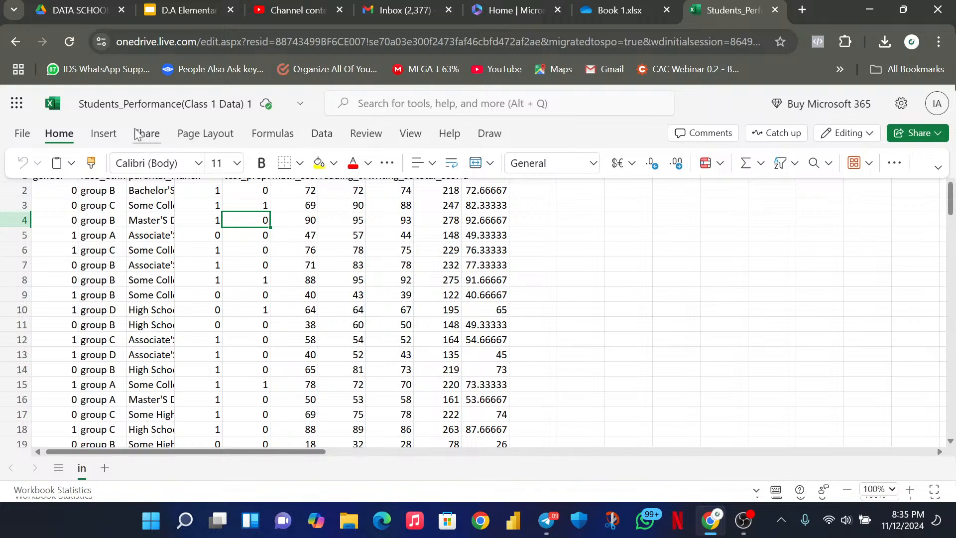
pyautogui.click(102, 134)
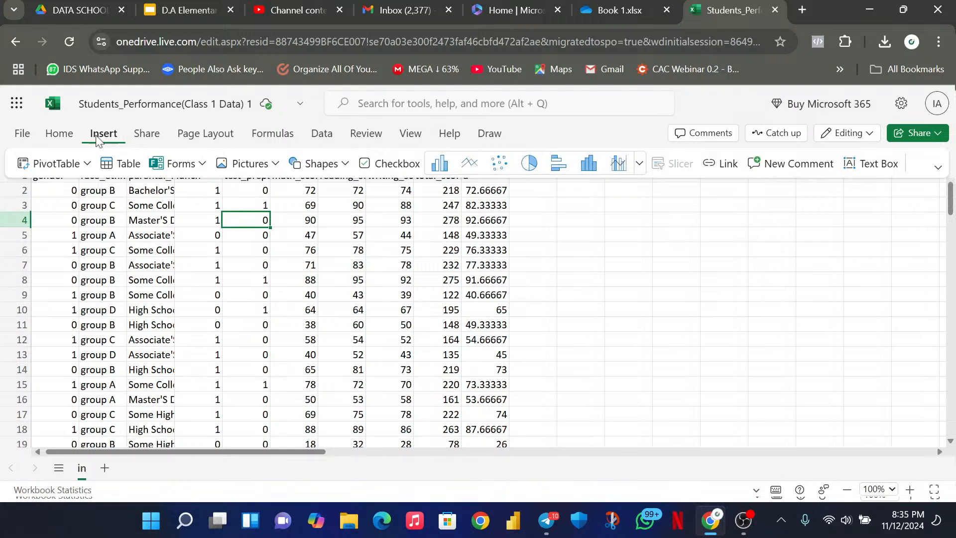
pyautogui.click(128, 162)
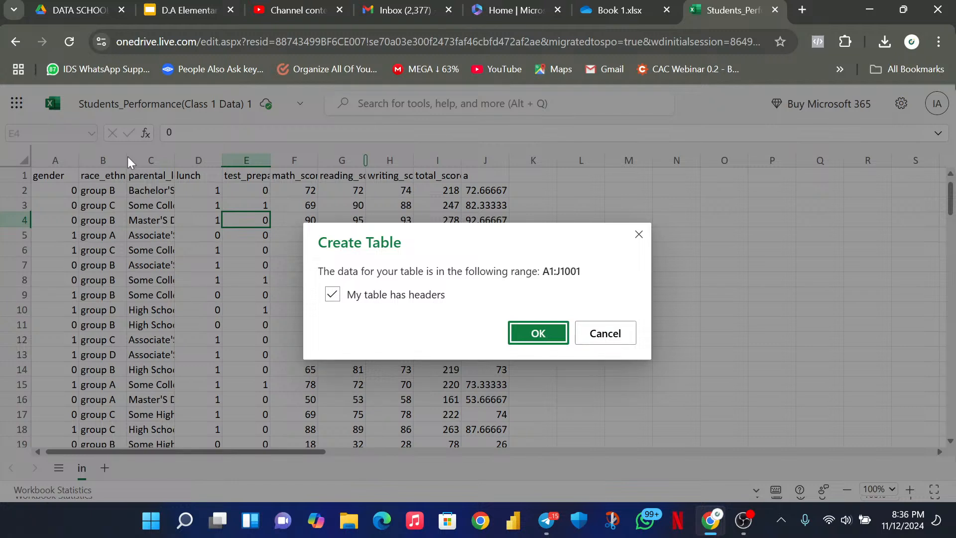
pyautogui.click(739, 531)
pyautogui.click(562, 339)
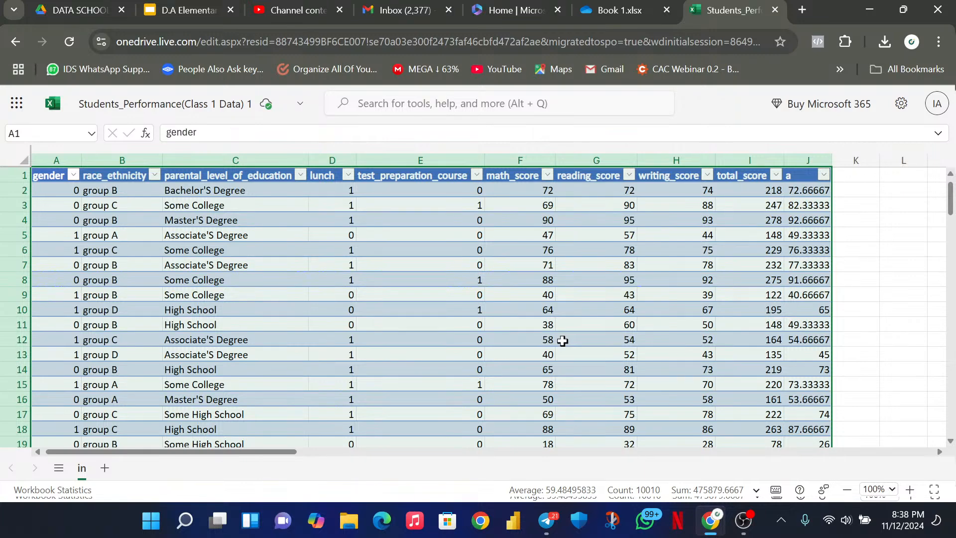
pyautogui.click(487, 334)
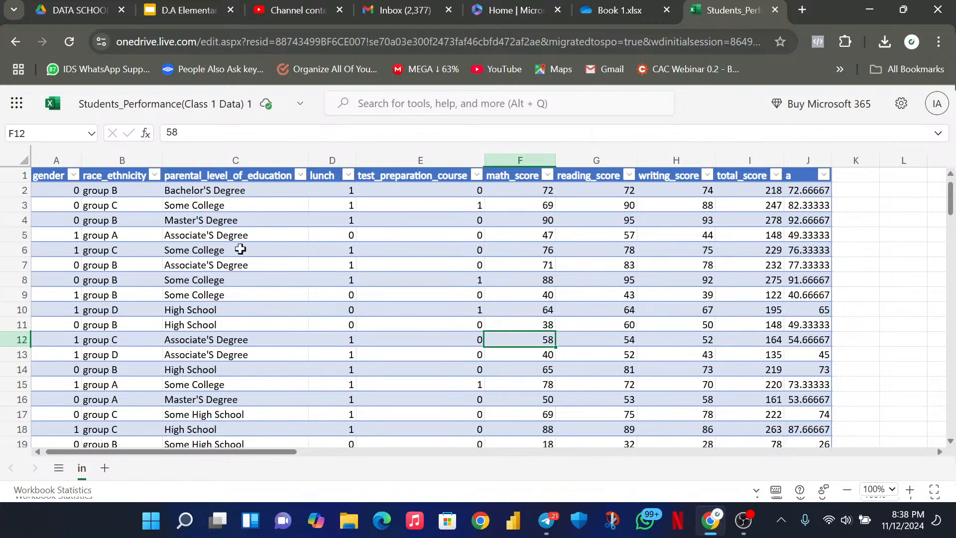
# Select the entire worksheet and set its font to Candara.
pyautogui.click(169, 220)
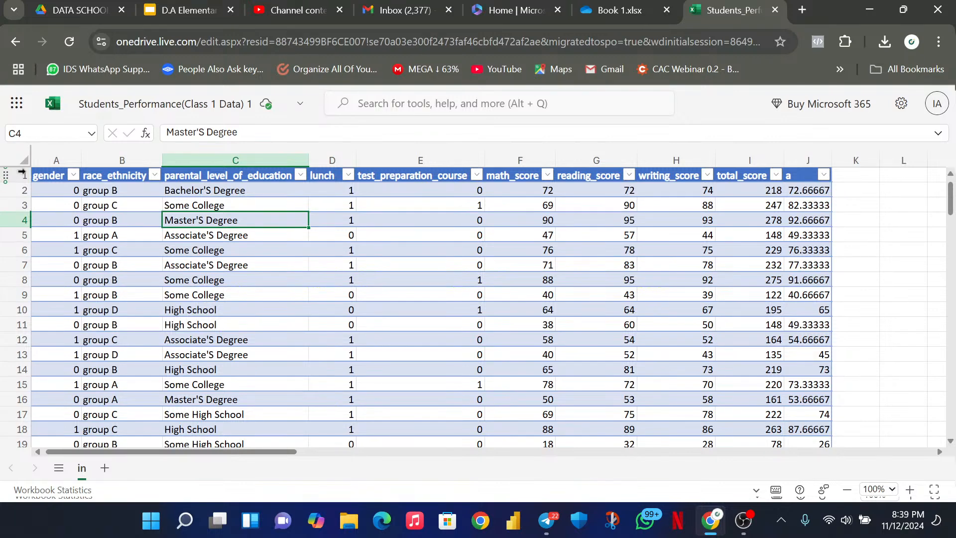
pyautogui.click(23, 159)
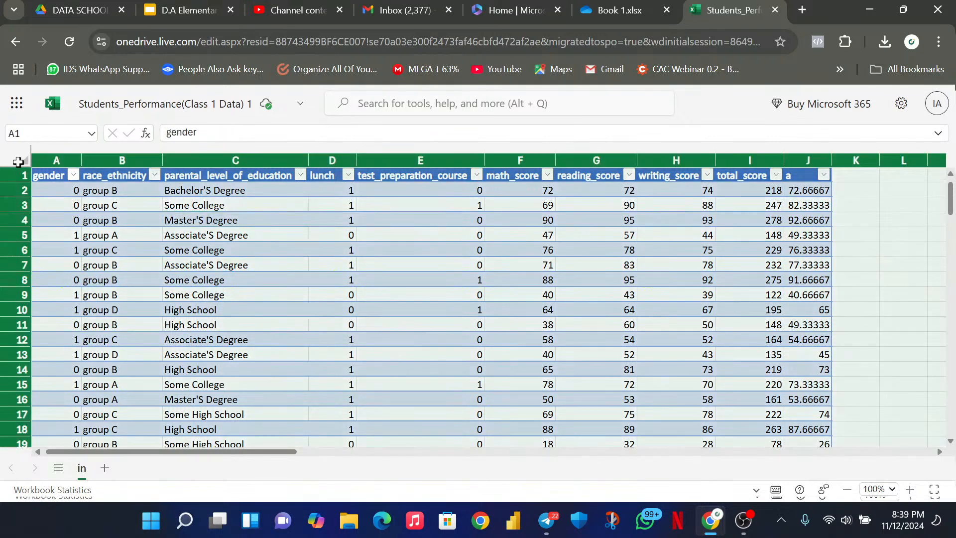
pyautogui.moveTo(162, 109)
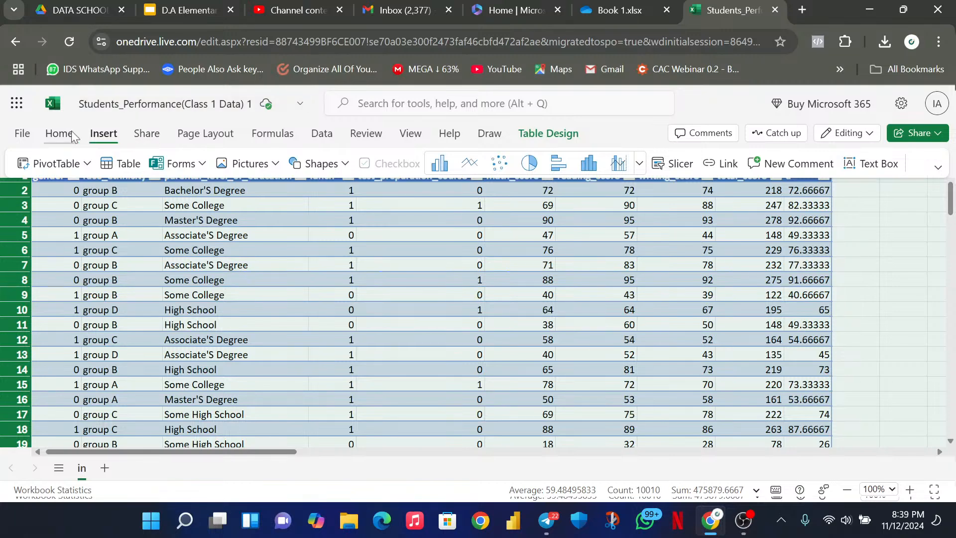
pyautogui.click(56, 136)
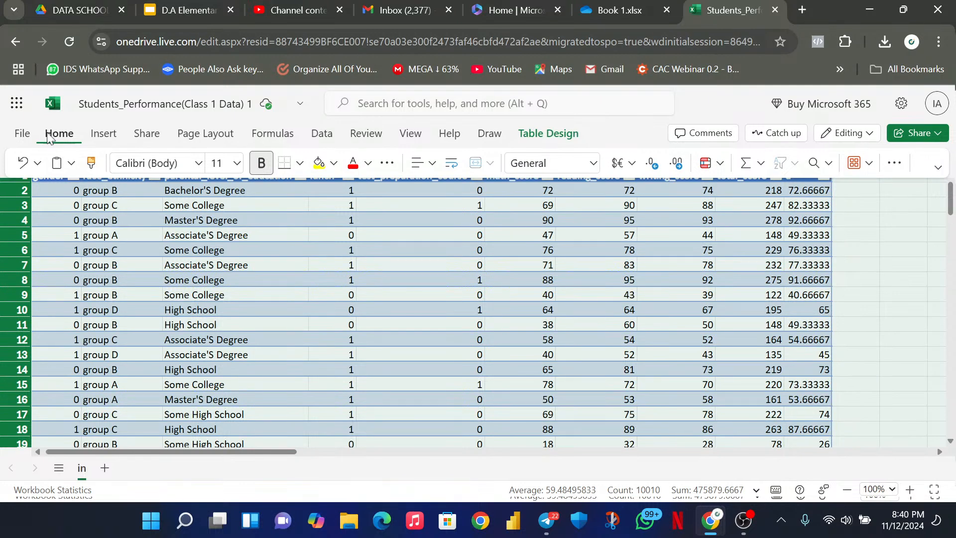
pyautogui.click(192, 166)
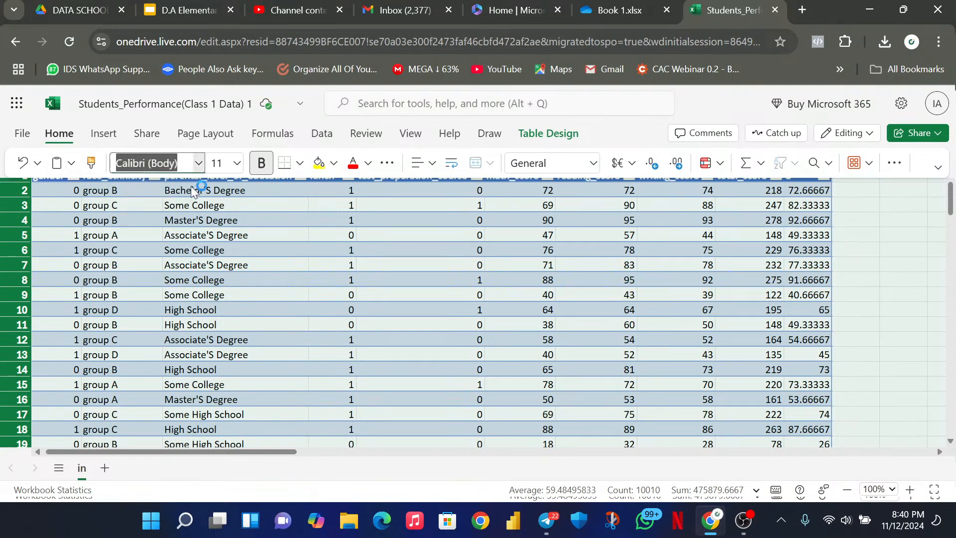
pyautogui.click(199, 166)
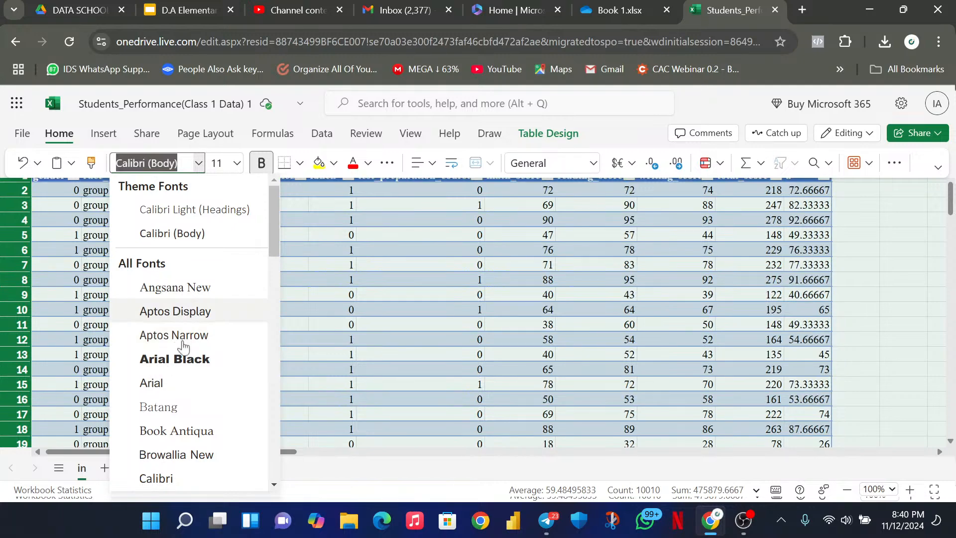
pyautogui.scroll(-3, 189, 359)
pyautogui.scroll(-3, 202, 406)
pyautogui.scroll(-10, 199, 410)
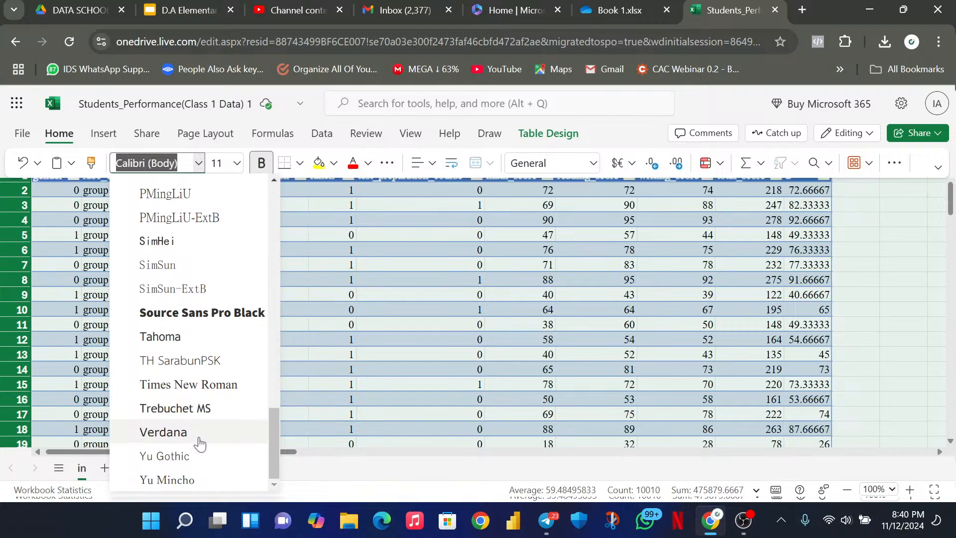
pyautogui.scroll(5, 197, 429)
pyautogui.scroll(12, 194, 433)
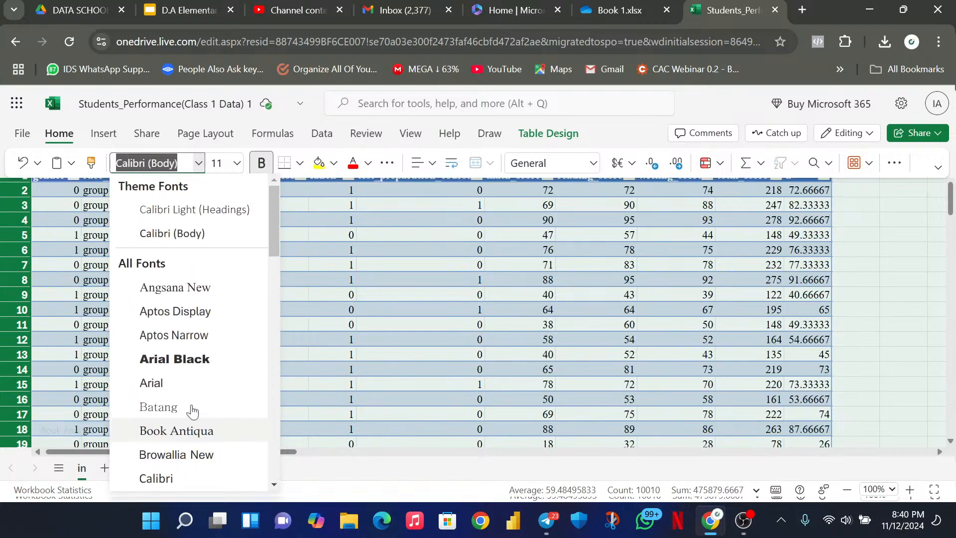
pyautogui.scroll(-8, 194, 423)
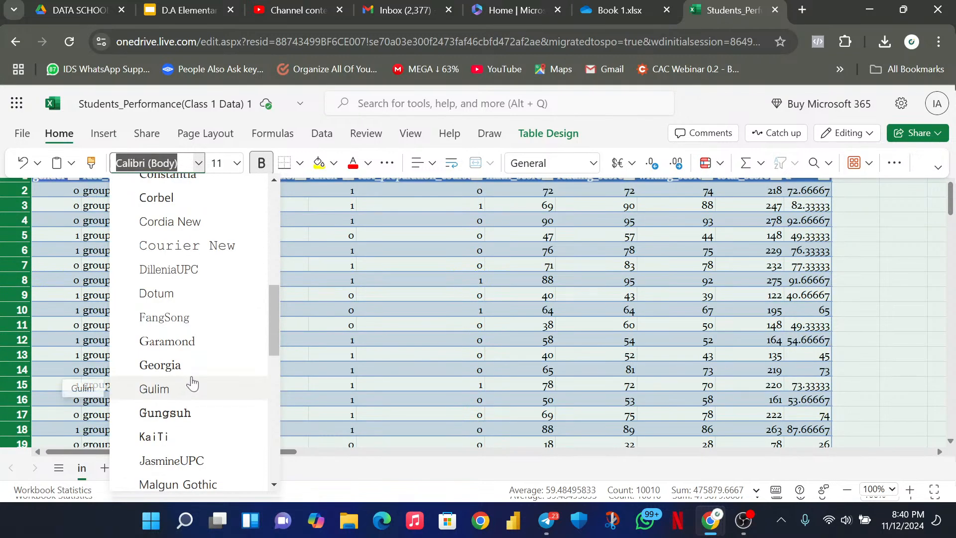
pyautogui.scroll(5, 189, 388)
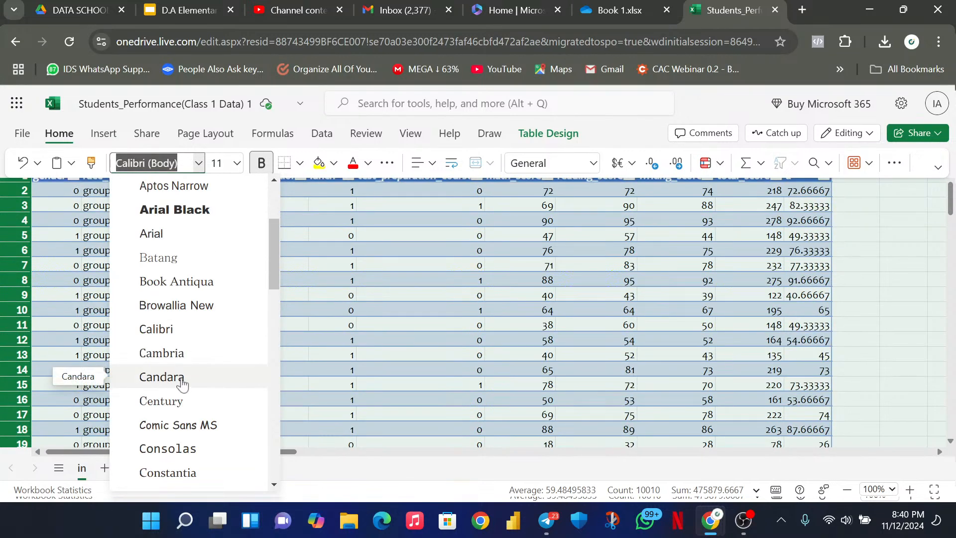
pyautogui.scroll(-3, 196, 403)
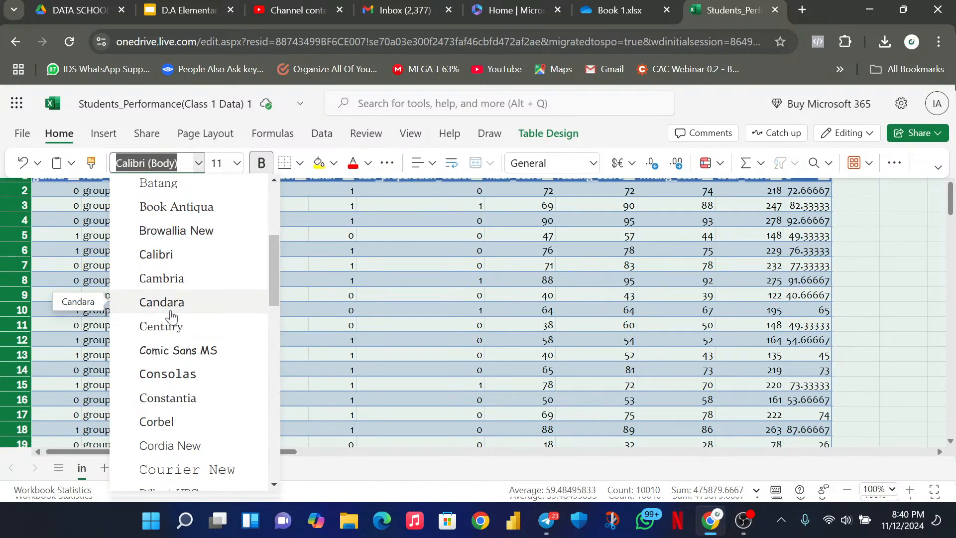
pyautogui.click(277, 304)
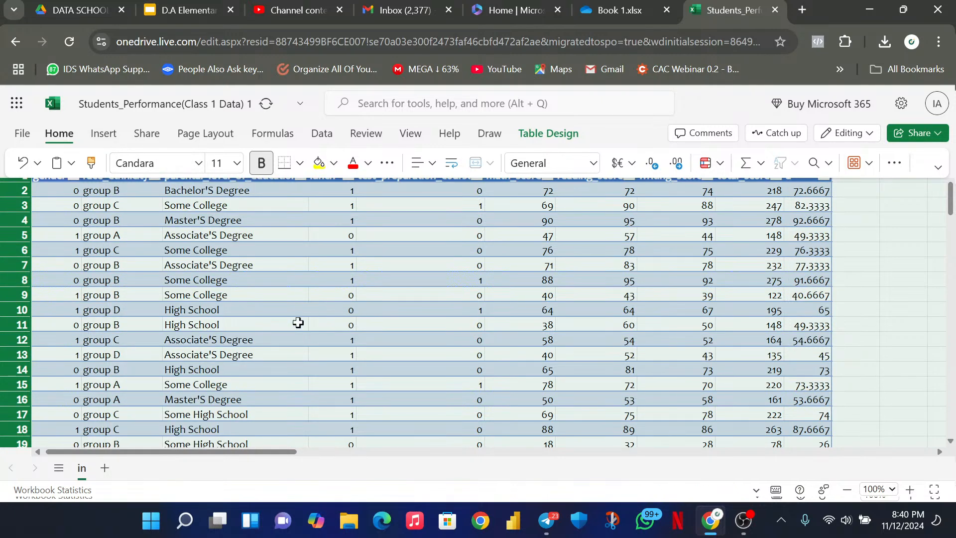
# Change the font of the whole worksheet to Calibri.
pyautogui.click(197, 163)
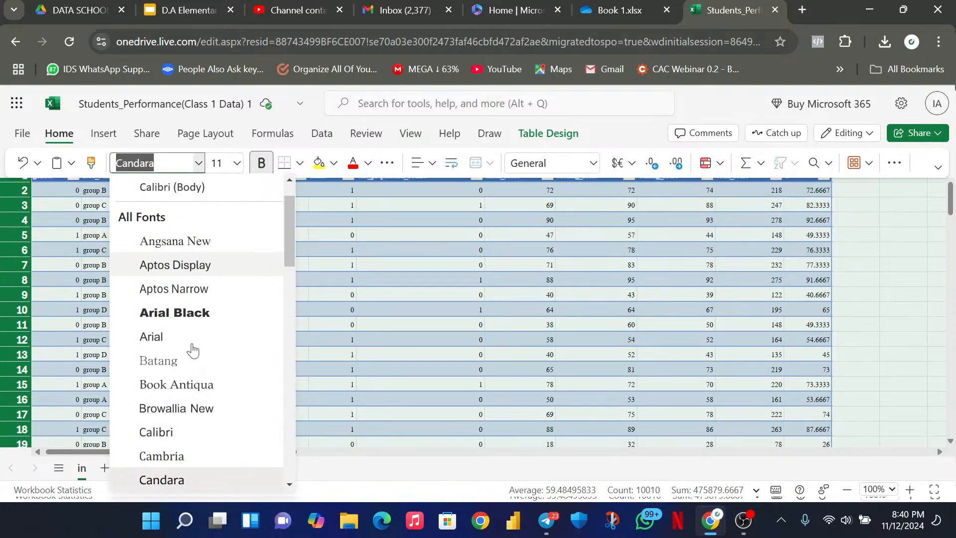
pyautogui.scroll(-2, 192, 431)
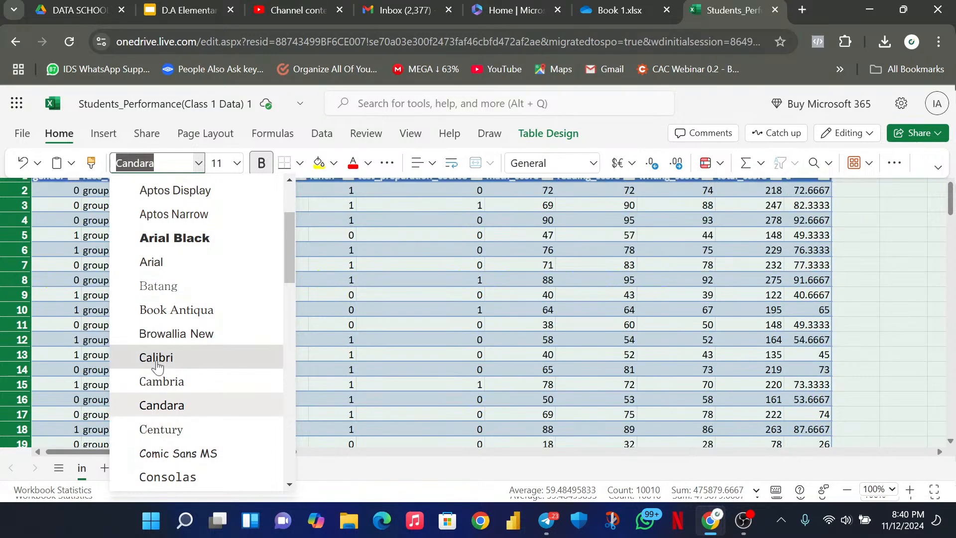
pyautogui.click(267, 355)
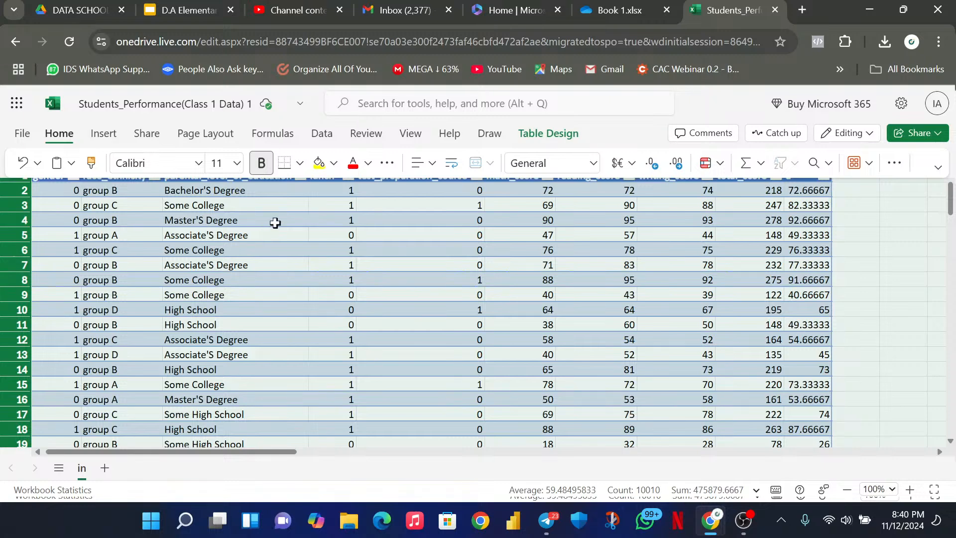
# Set the font size of the whole worksheet to 10, then deselect the sheet.
pyautogui.click(237, 169)
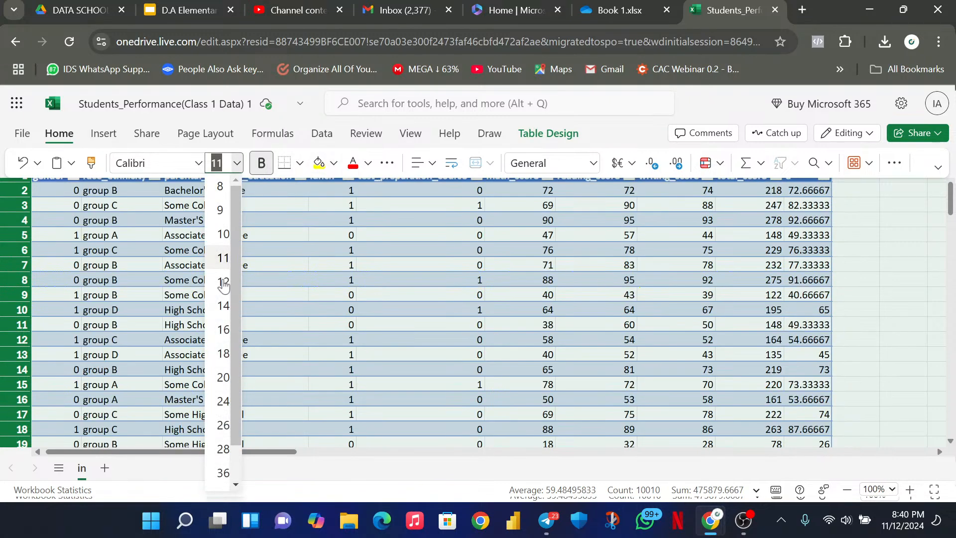
pyautogui.click(224, 235)
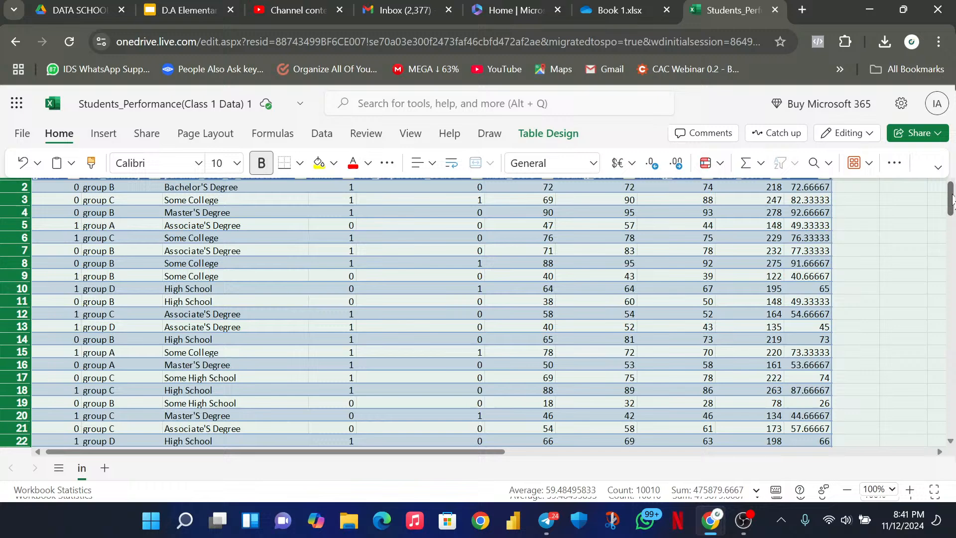
pyautogui.click(953, 200)
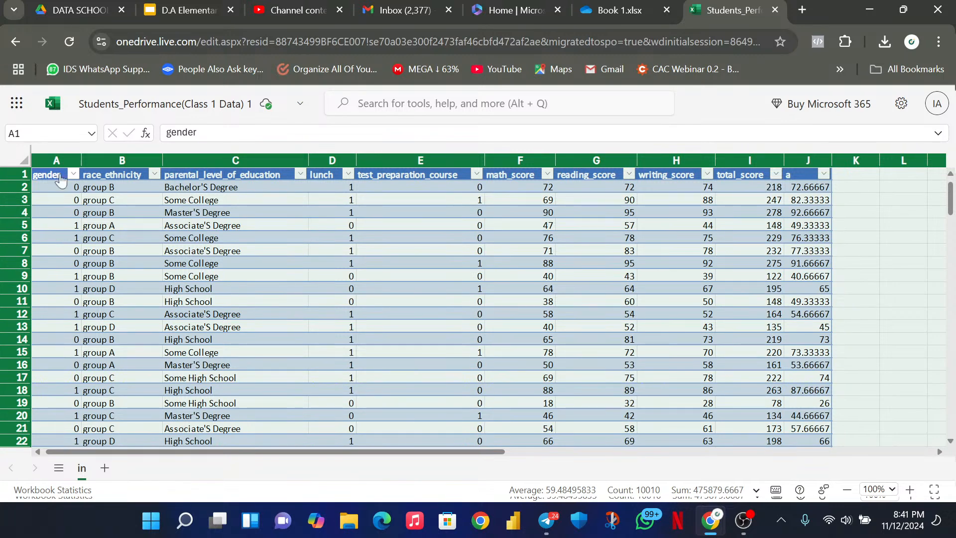
pyautogui.click(323, 289)
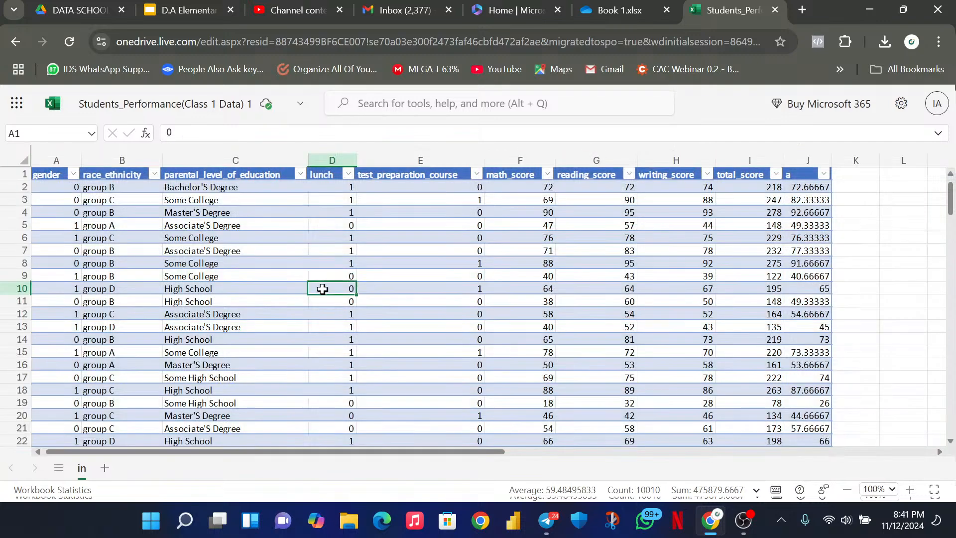
# Try the orange banded, light blue banded and orange row-lined styles on the student data table.
pyautogui.moveTo(120, 111)
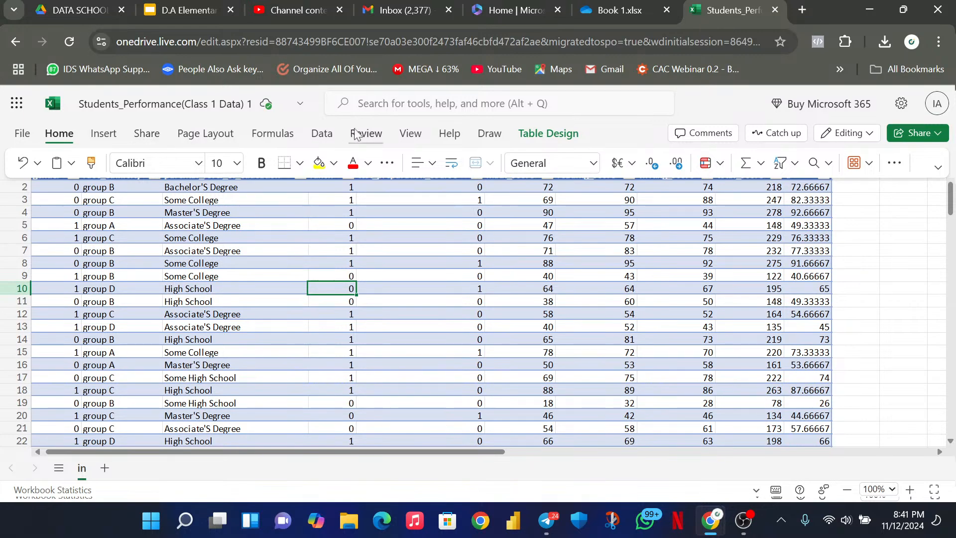
pyautogui.click(549, 142)
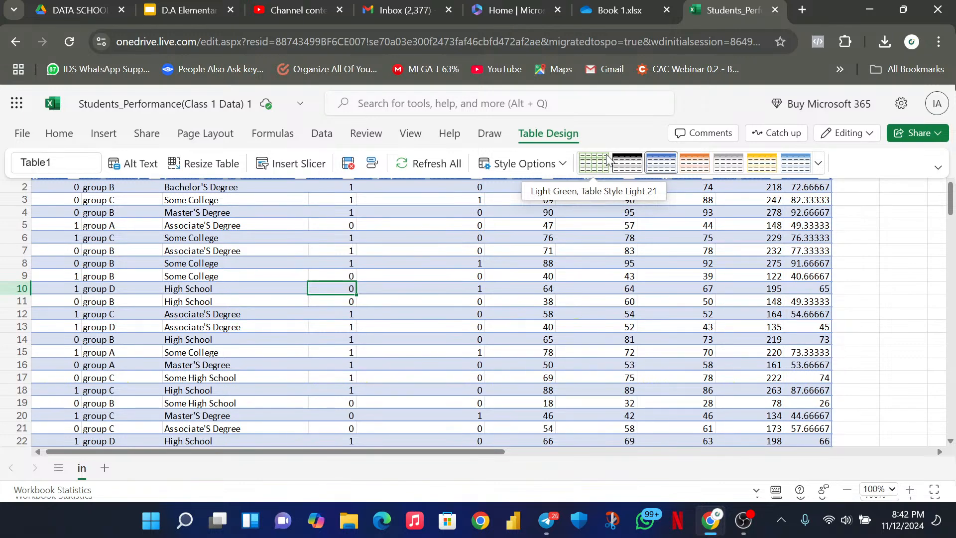
pyautogui.click(700, 165)
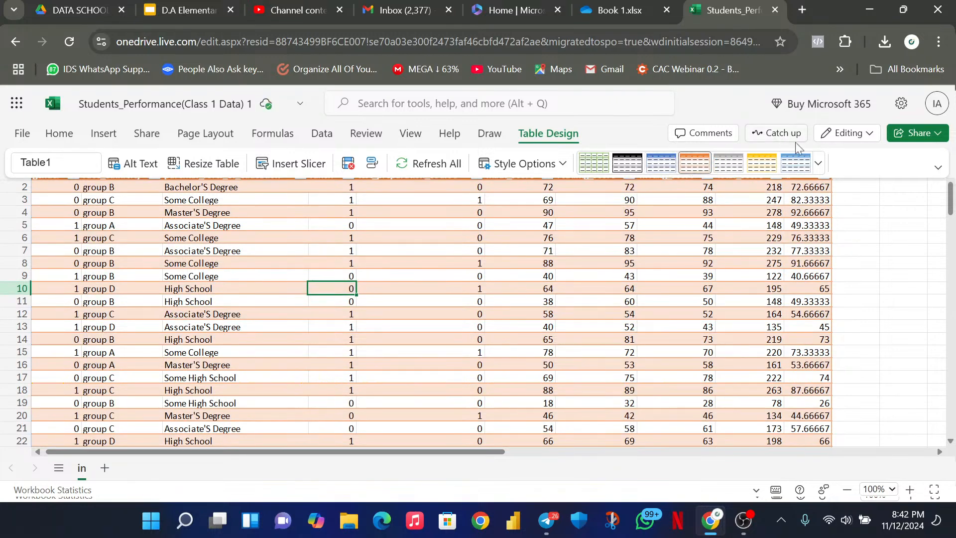
pyautogui.click(796, 164)
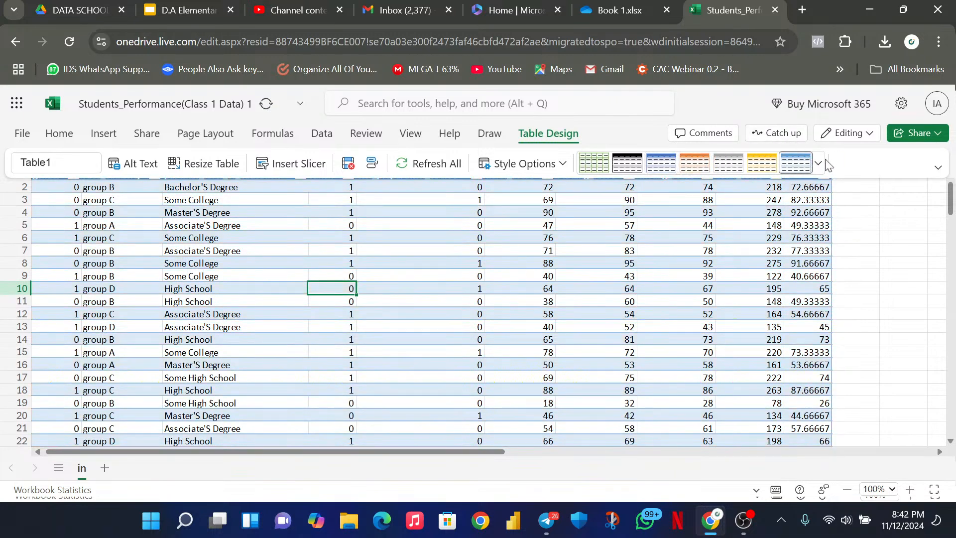
pyautogui.click(818, 165)
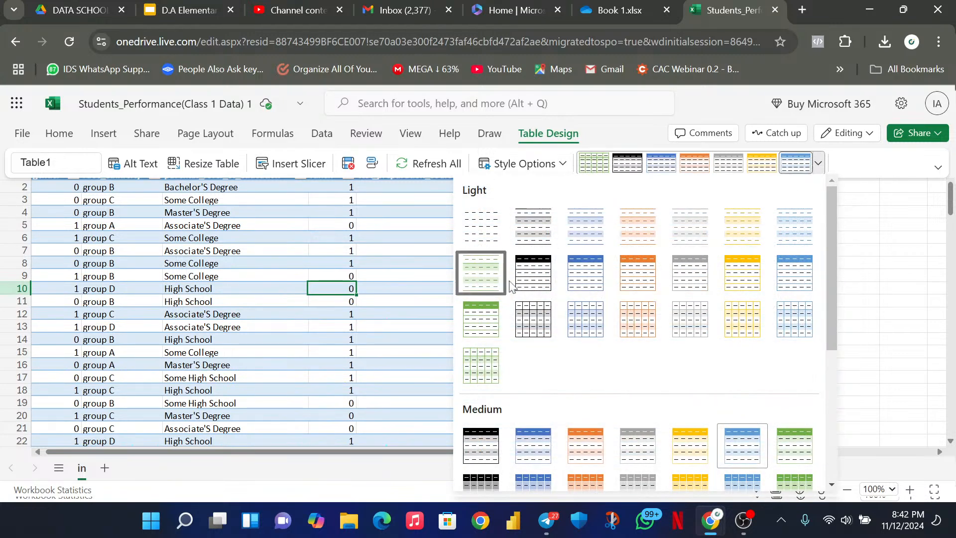
pyautogui.click(660, 293)
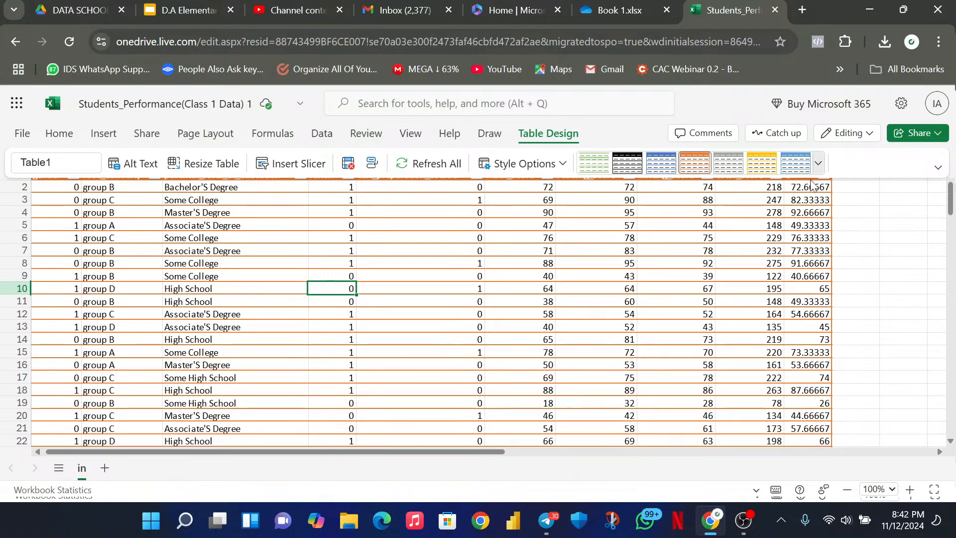
# Leave the table styles and undo the styling, font changes and table conversion to restore the plain data range.
pyautogui.click(818, 163)
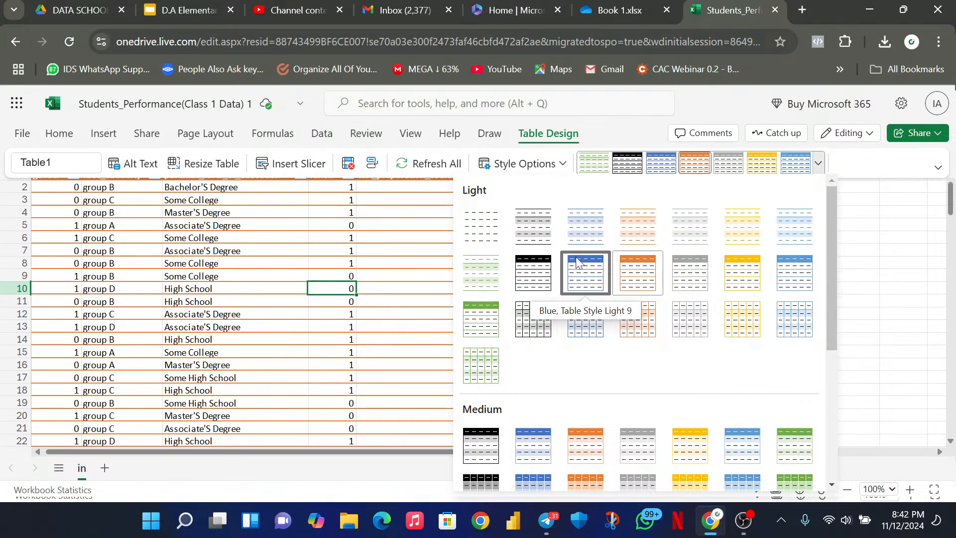
pyautogui.click(348, 234)
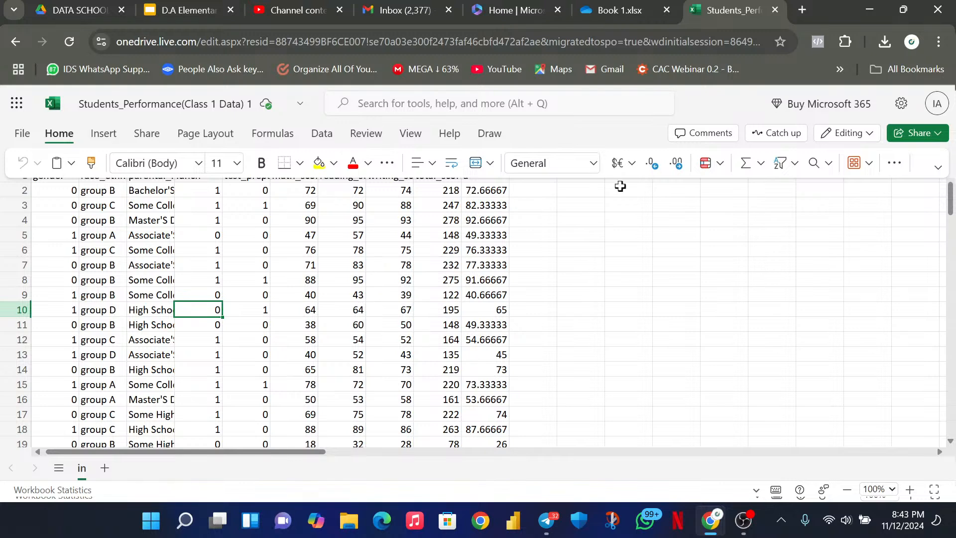
pyautogui.click(272, 250)
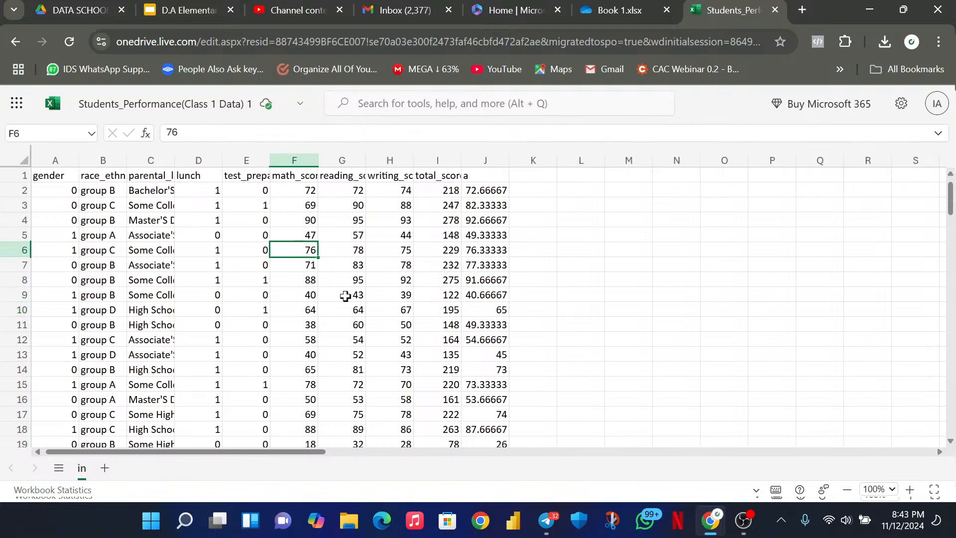
# Convert the student data range A1:J1001 into a table with headers again, then deselect the range.
pyautogui.moveTo(110, 117)
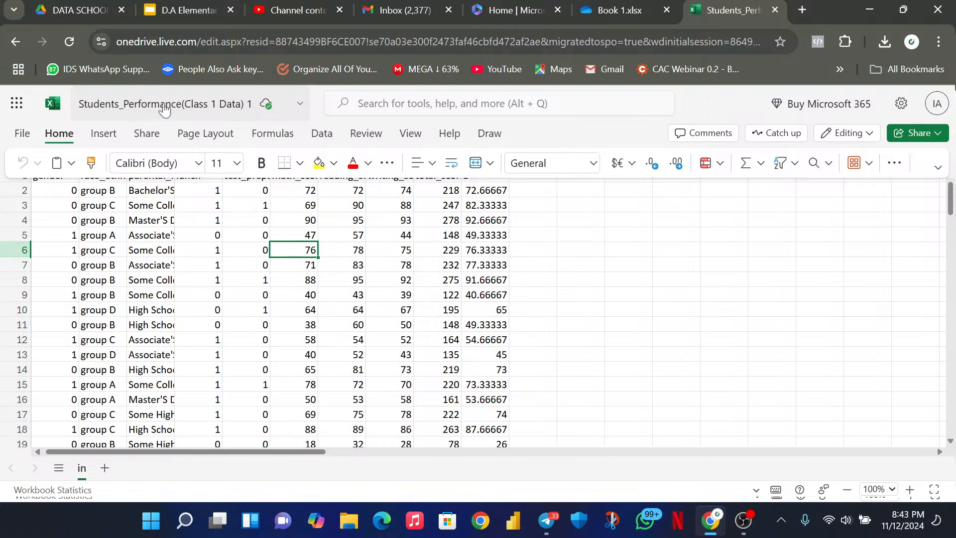
pyautogui.click(107, 135)
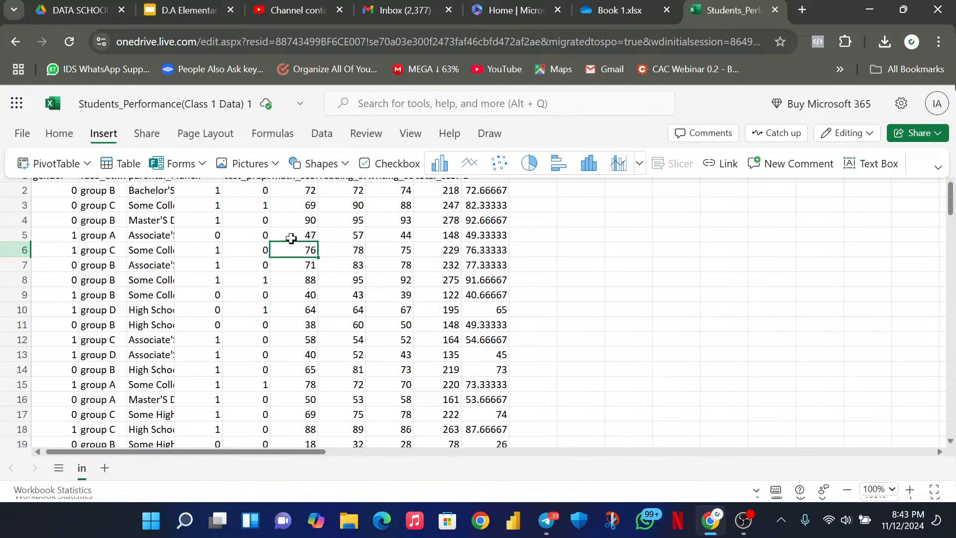
pyautogui.click(125, 165)
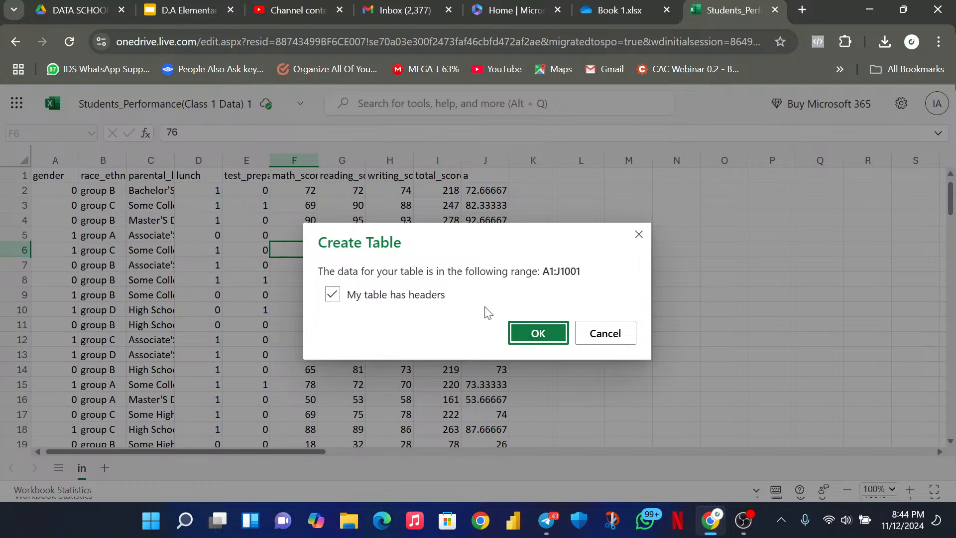
pyautogui.click(532, 338)
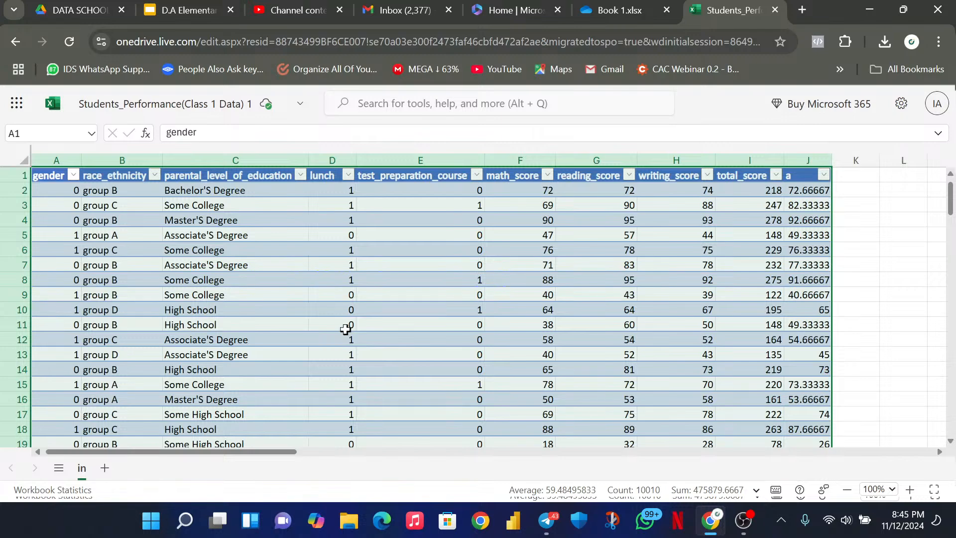
pyautogui.click(345, 330)
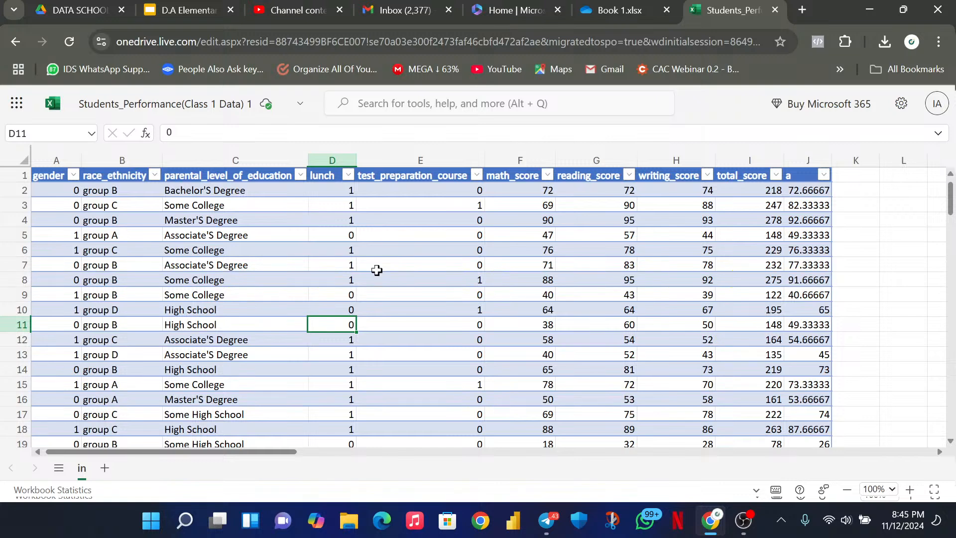
# Set the font size of the whole worksheet to 10.
pyautogui.click(362, 267)
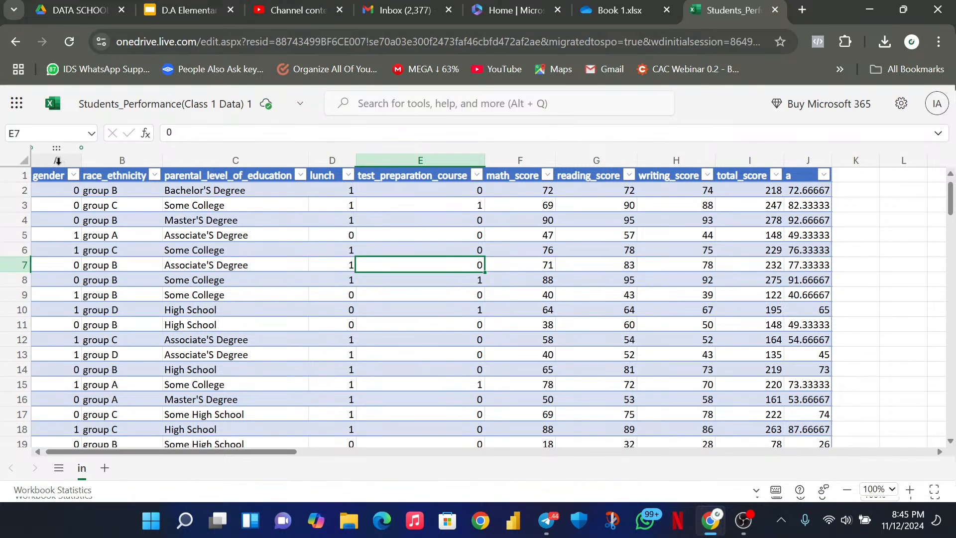
pyautogui.click(23, 159)
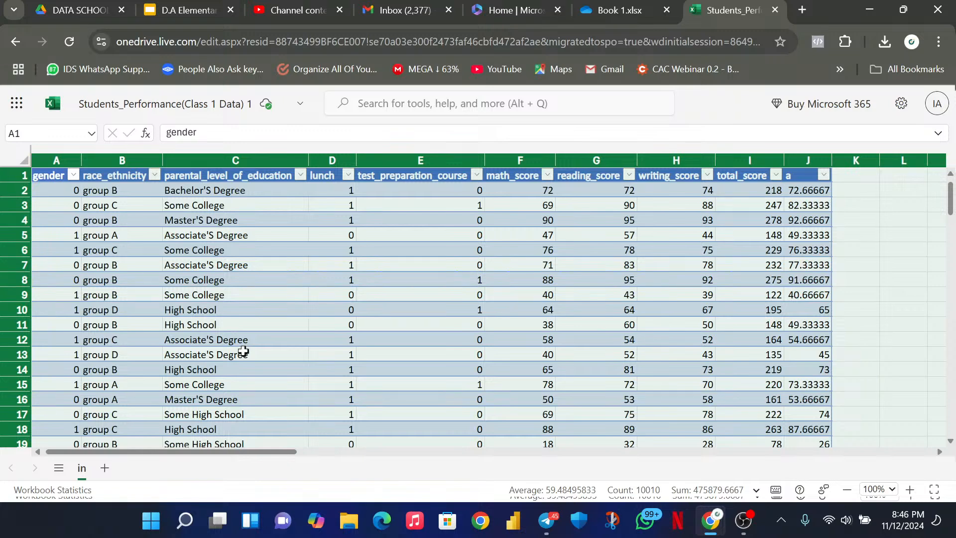
pyautogui.moveTo(129, 112)
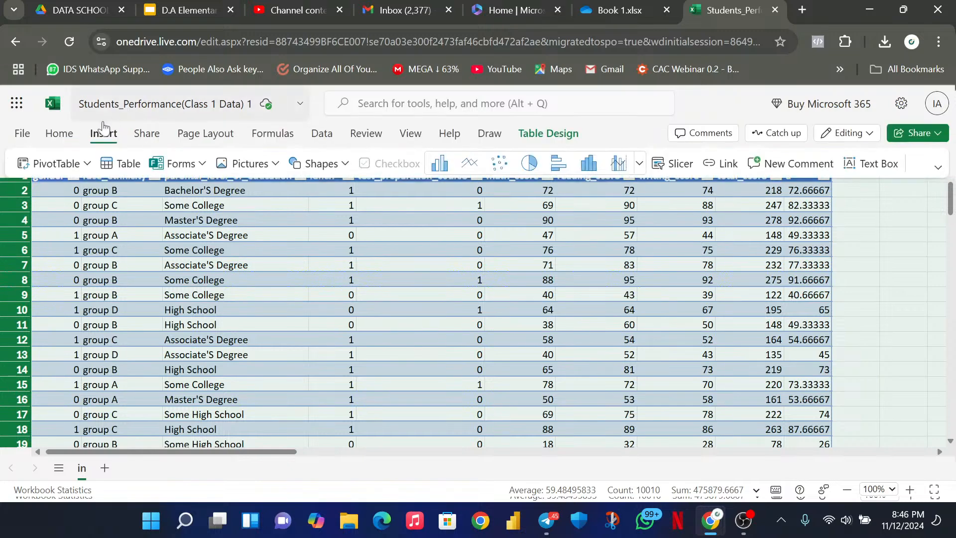
pyautogui.click(60, 135)
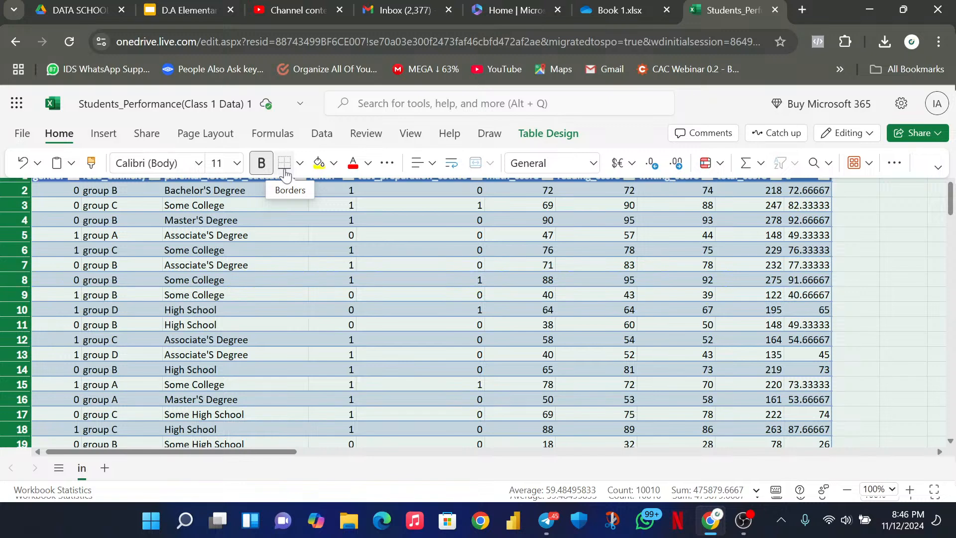
pyautogui.click(235, 163)
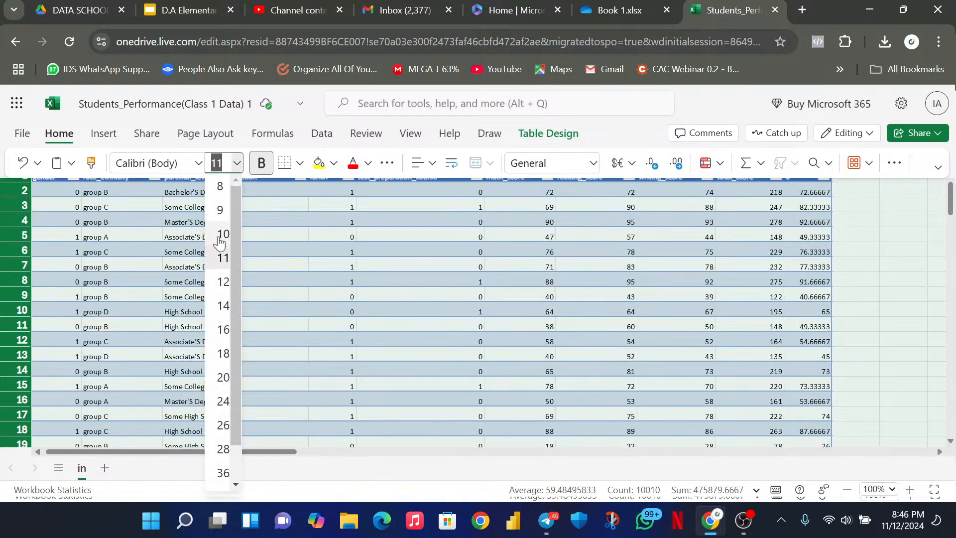
pyautogui.click(220, 234)
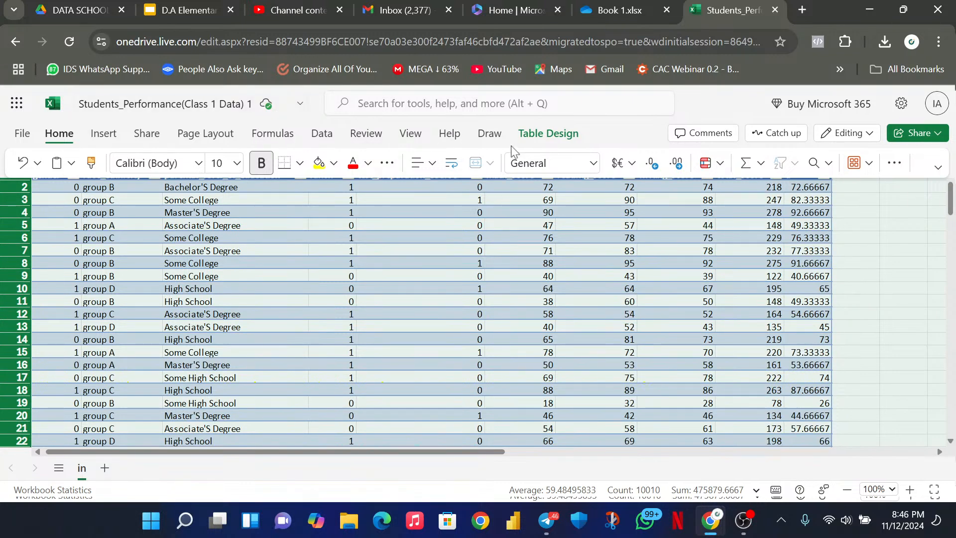
# Try the gold and Light Gray Medium 1 styles on the student table, returning it to the blue banded style.
pyautogui.click(539, 135)
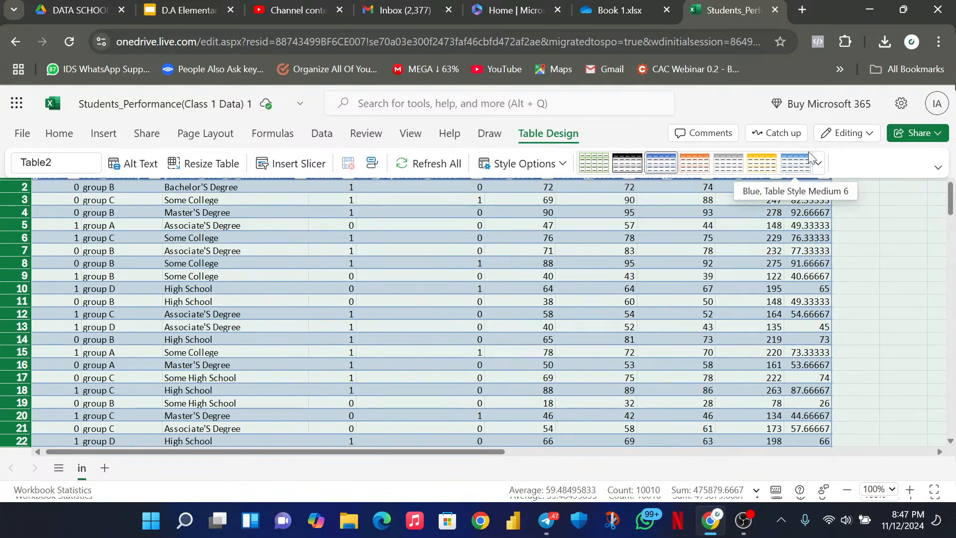
pyautogui.click(767, 167)
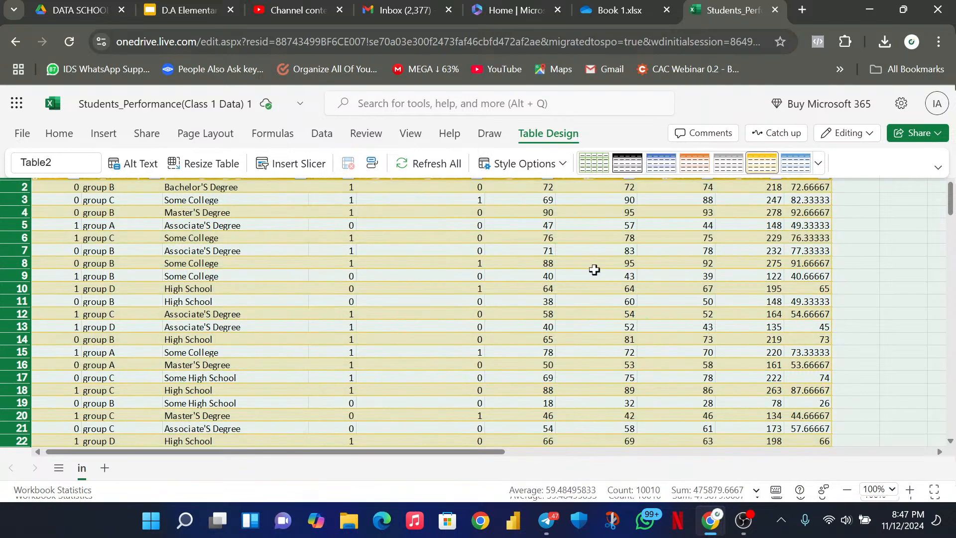
pyautogui.click(952, 201)
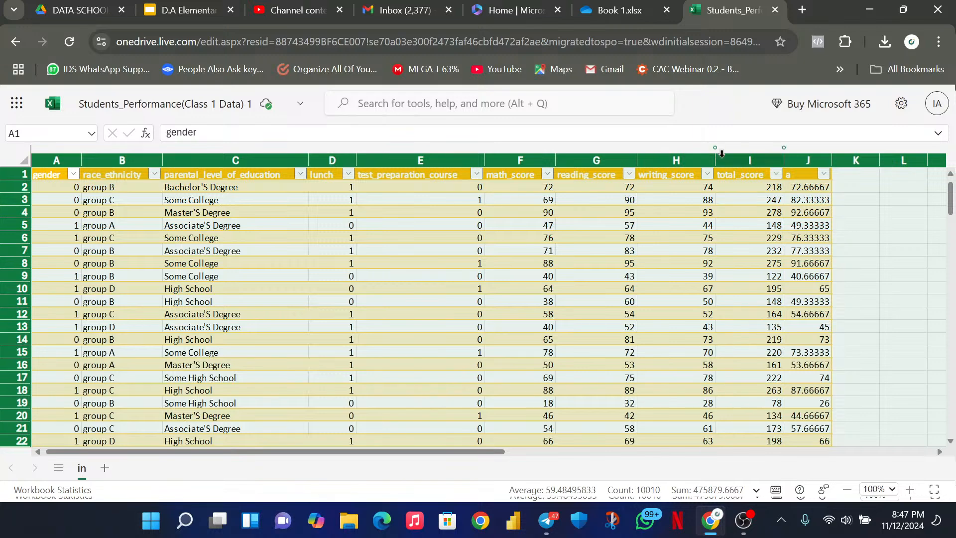
pyautogui.moveTo(123, 112)
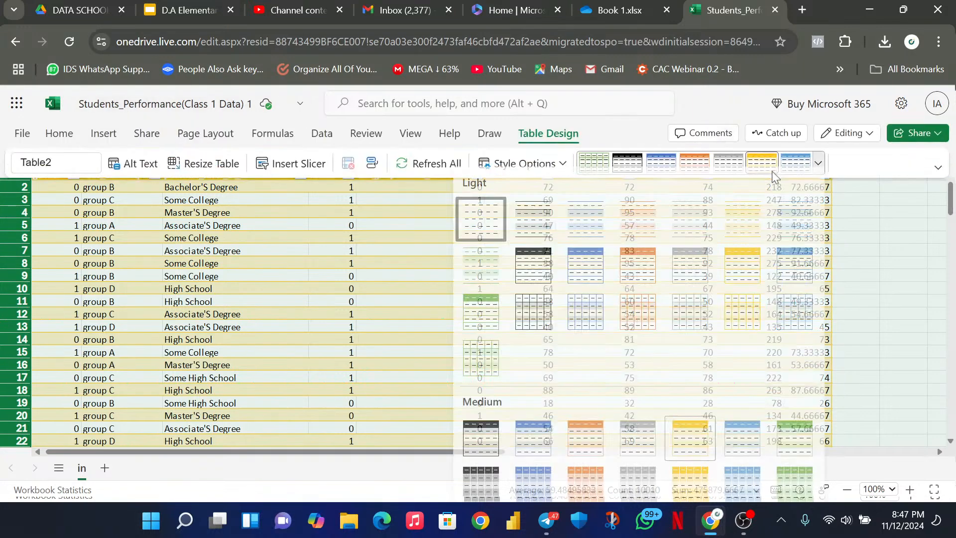
pyautogui.click(818, 163)
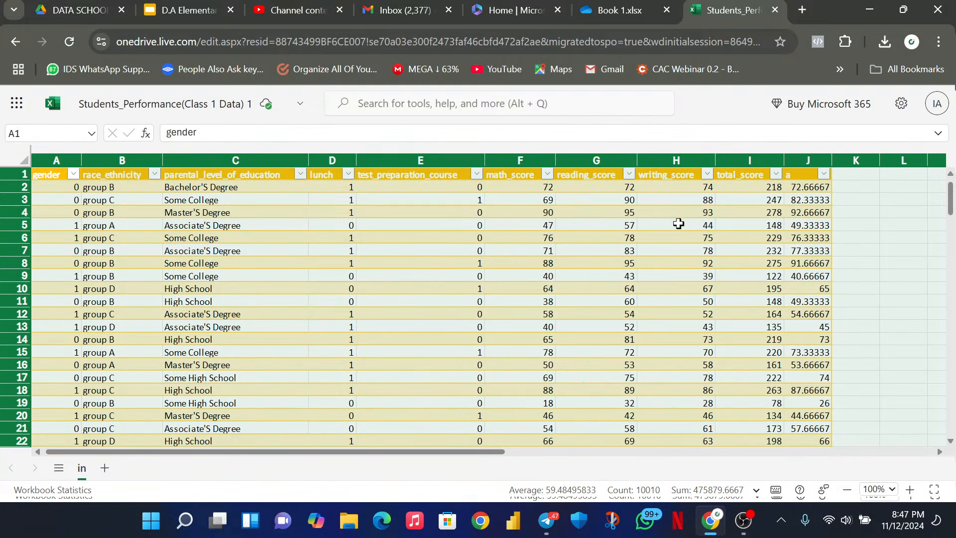
pyautogui.moveTo(144, 106)
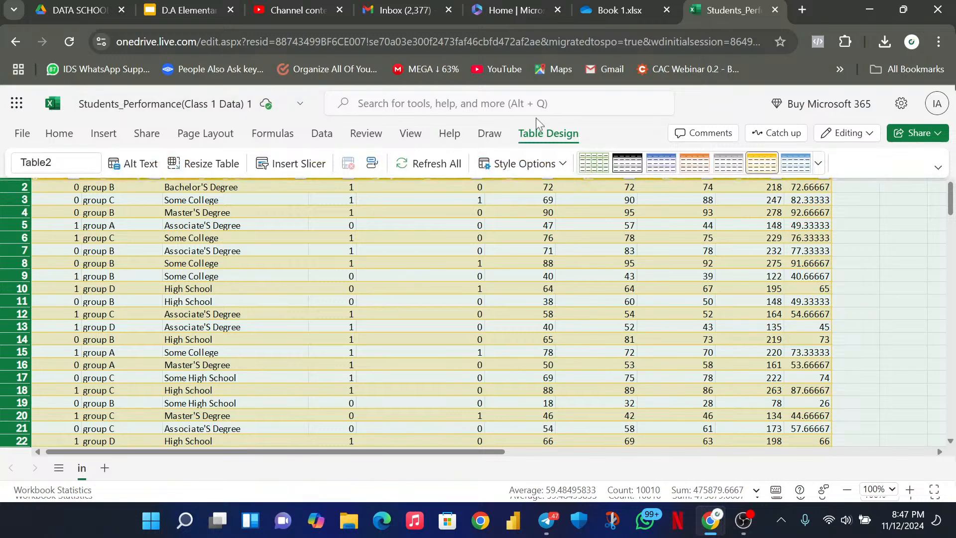
pyautogui.click(628, 165)
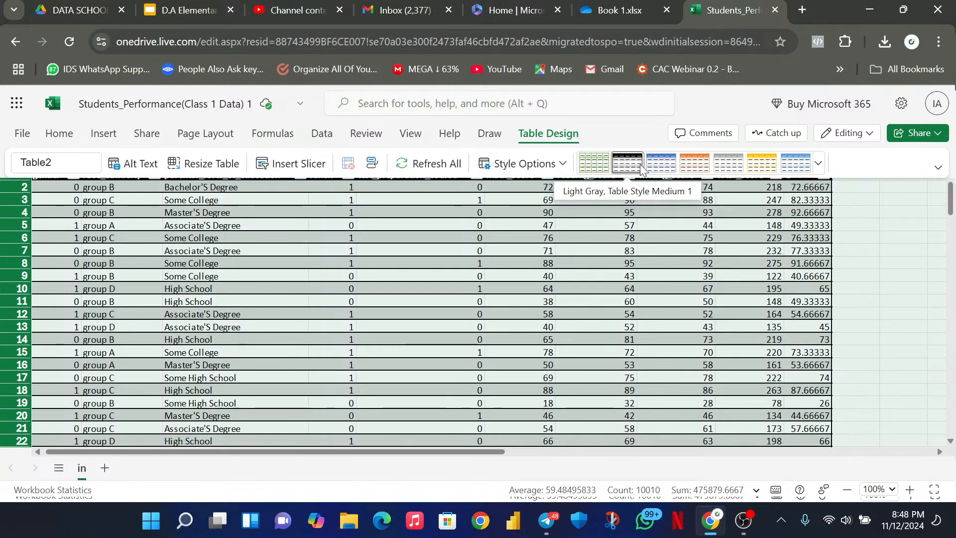
pyautogui.click(516, 301)
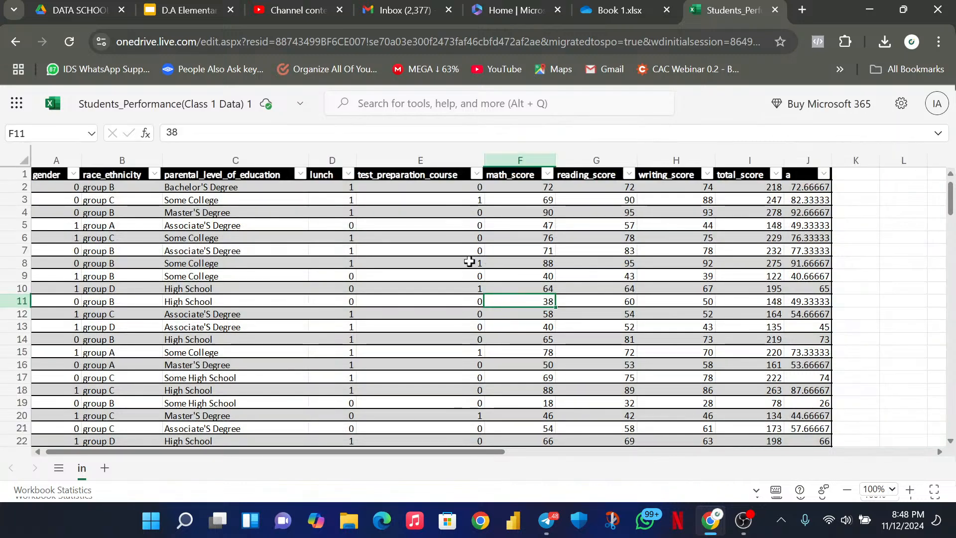
pyautogui.moveTo(123, 110)
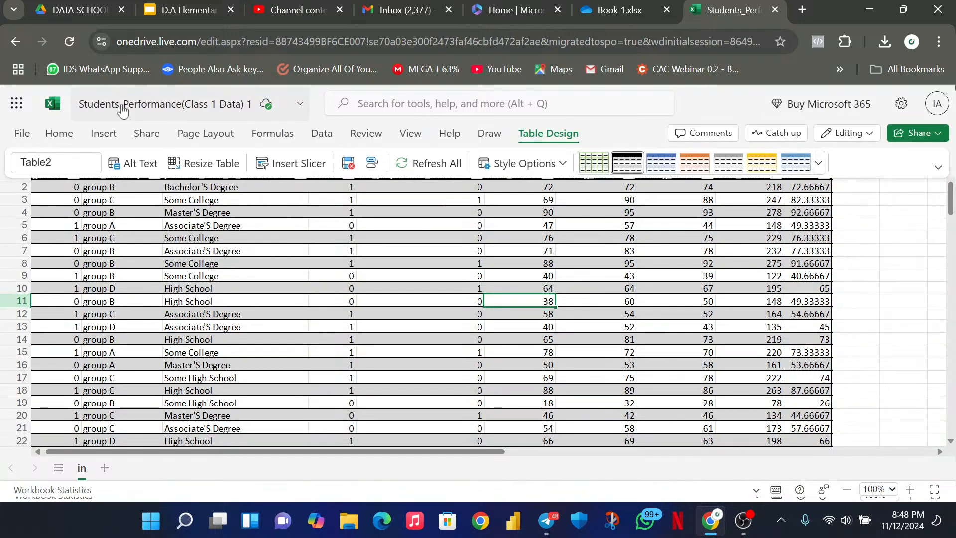
pyautogui.click(665, 169)
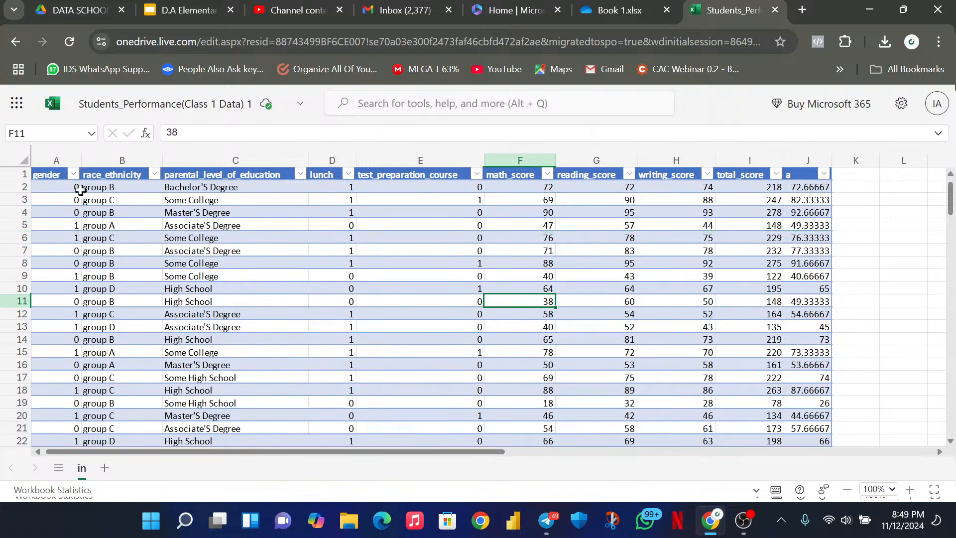
# Rename the column header in A1 as Gender and open the race_ethnicity header in B1 for editing.
pyautogui.doubleClick(53, 174)
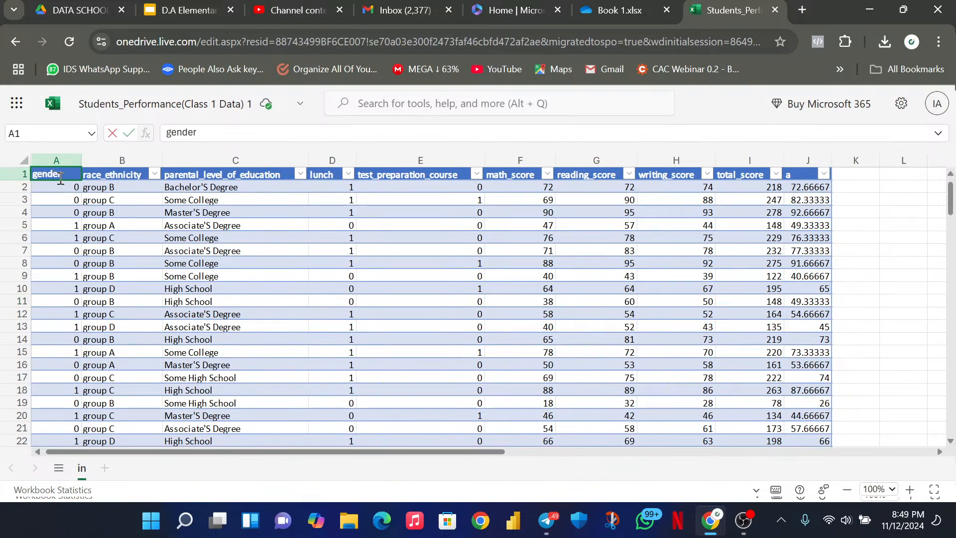
pyautogui.doubleClick(60, 178)
pyautogui.write('Gender')
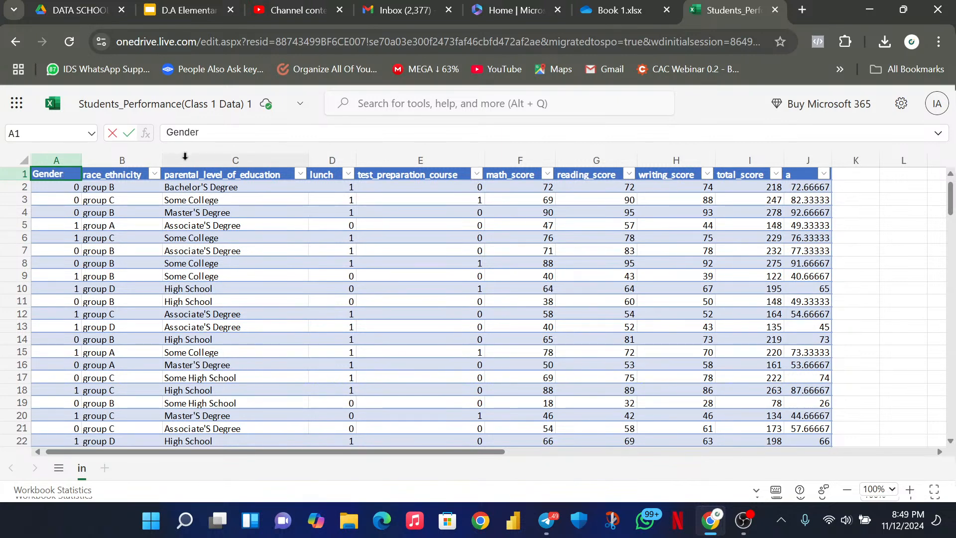
pyautogui.click(124, 179)
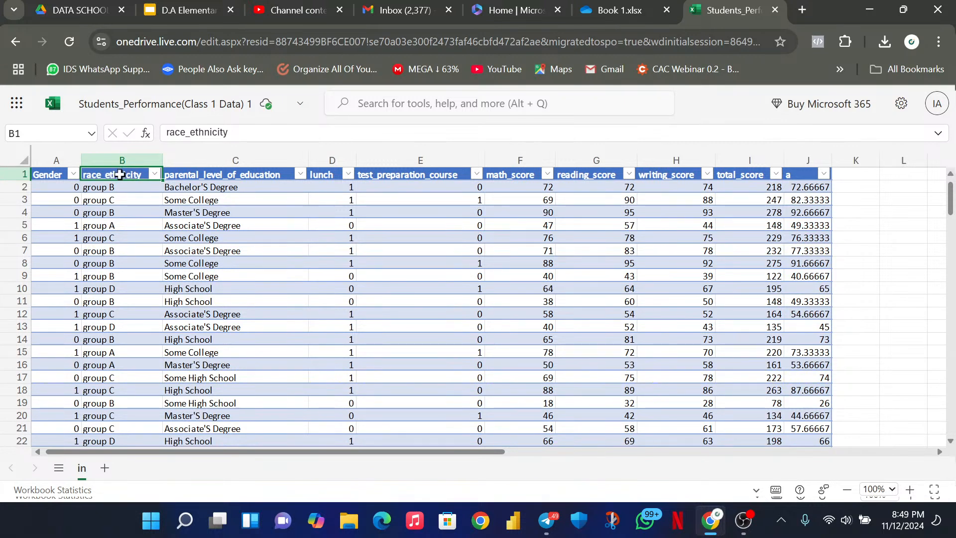
pyautogui.doubleClick(121, 174)
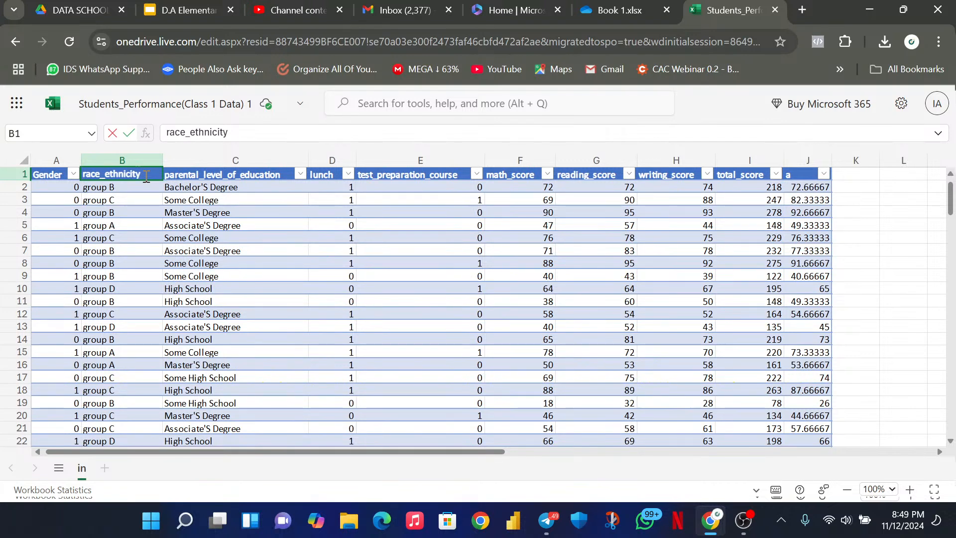
pyautogui.press('BackSpace')
pyautogui.press('BackSpace')
pyautogui.press('BackSpace')
pyautogui.press('BackSpace')
pyautogui.press('BackSpace')
pyautogui.press('BackSpace')
pyautogui.press('BackSpace')
pyautogui.press('BackSpace')
pyautogui.press('BackSpace')
pyautogui.press('BackSpace')
pyautogui.press('BackSpace')
pyautogui.press('BackSpace')
pyautogui.press('BackSpace')
pyautogui.press('BackSpace')
pyautogui.press('BackSpace')
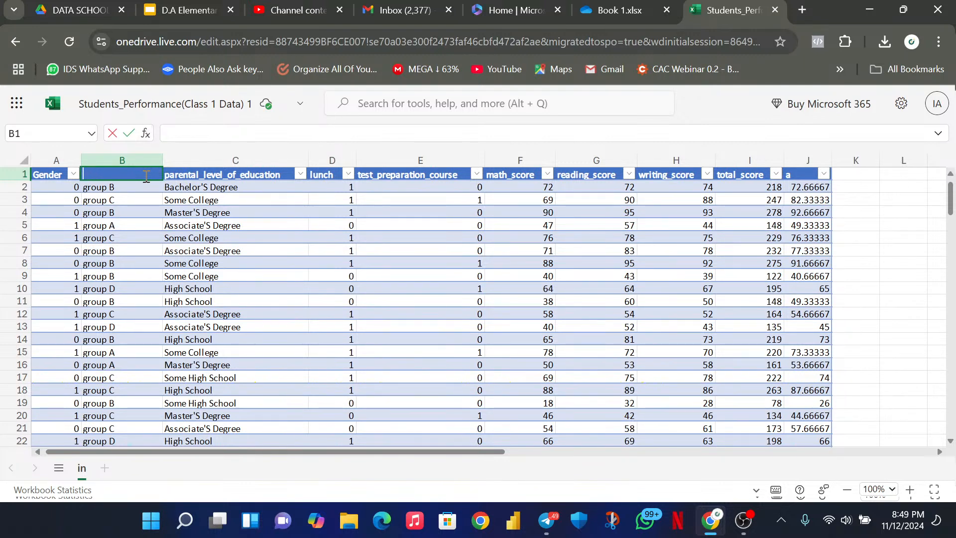
pyautogui.write('race_ethnicity')
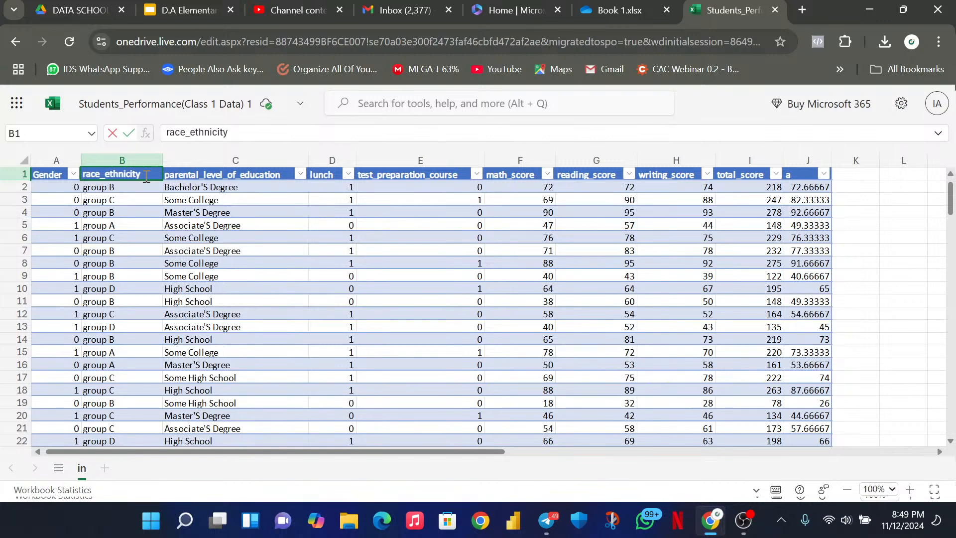
# Shorten the race_ethnicity header in B1 to Ethnicity with a capital E and commit it.
pyautogui.press('Left')
pyautogui.press('Left')
pyautogui.press('Left')
pyautogui.press('Left')
pyautogui.press('BackSpace')
pyautogui.press('BackSpace')
pyautogui.press('BackSpace')
pyautogui.press('BackSpace')
pyautogui.press('BackSpace')
pyautogui.press('BackSpace')
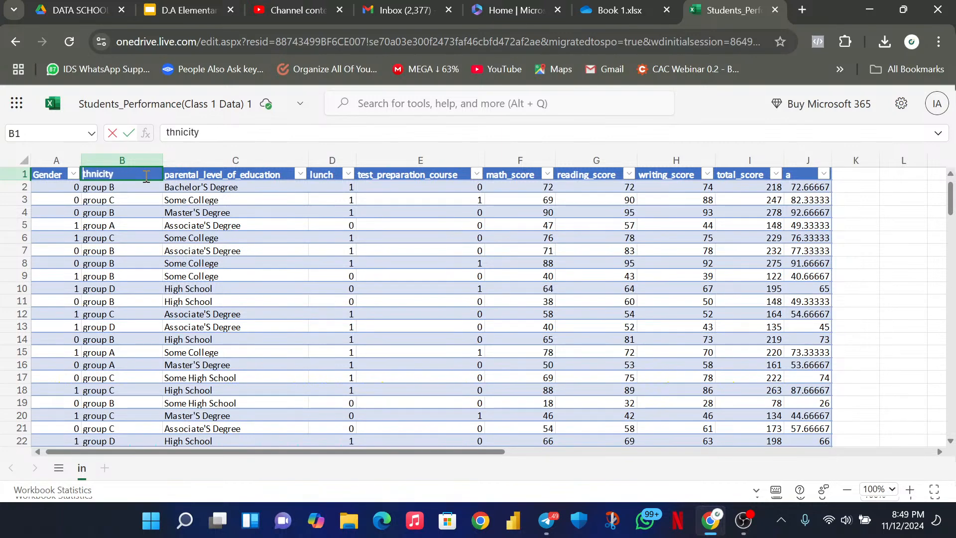
pyautogui.write('E')
pyautogui.click(214, 120)
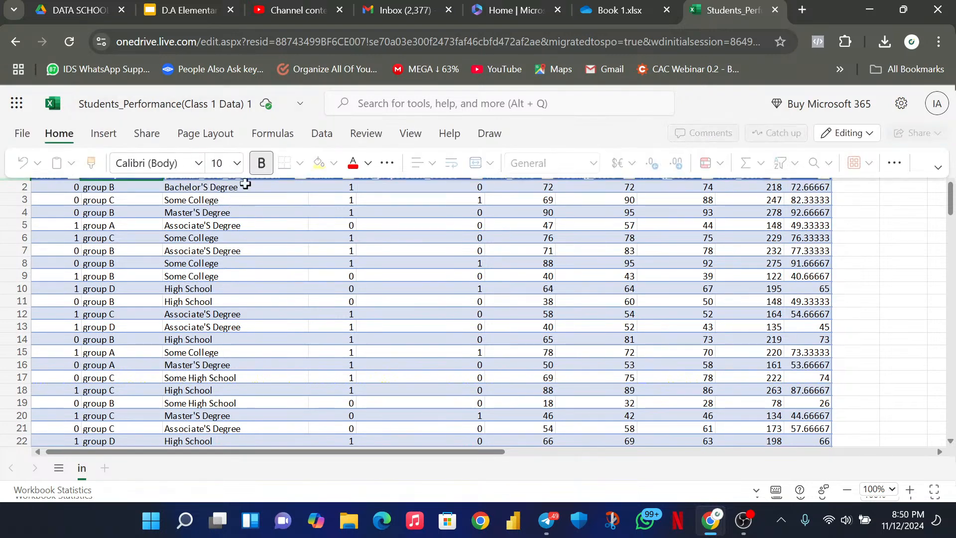
pyautogui.click(235, 225)
# Rename the parental_level_of_education header in C1 as Level of Education.
pyautogui.click(232, 175)
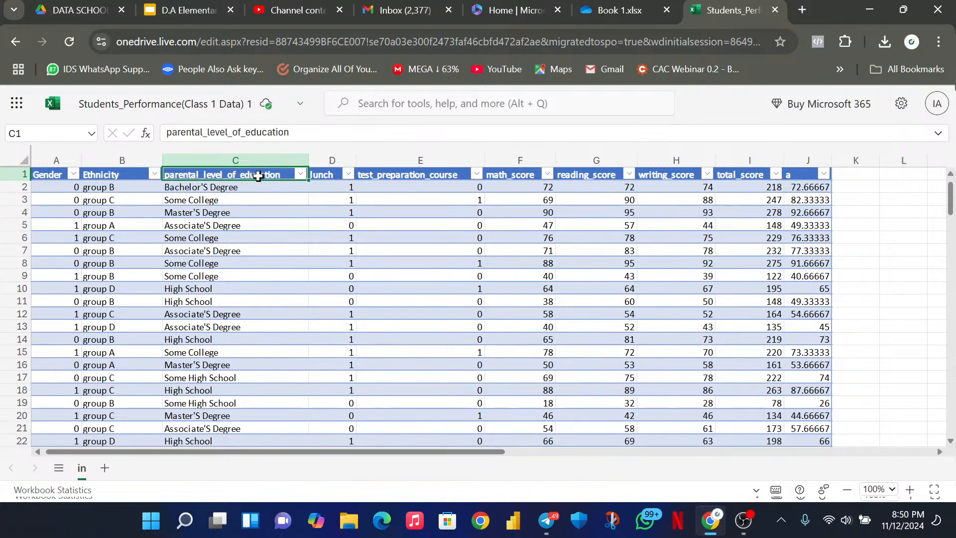
pyautogui.doubleClick(205, 175)
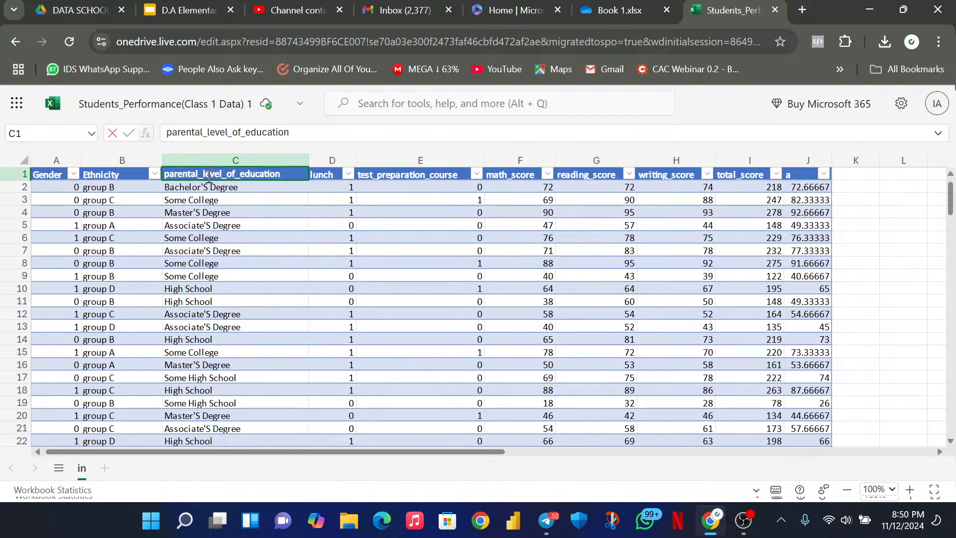
pyautogui.press('BackSpace')
pyautogui.press('BackSpace')
pyautogui.press('BackSpace')
pyautogui.press('BackSpace')
pyautogui.press('BackSpace')
pyautogui.press('BackSpace')
pyautogui.press('BackSpace')
pyautogui.press('BackSpace')
pyautogui.press('BackSpace')
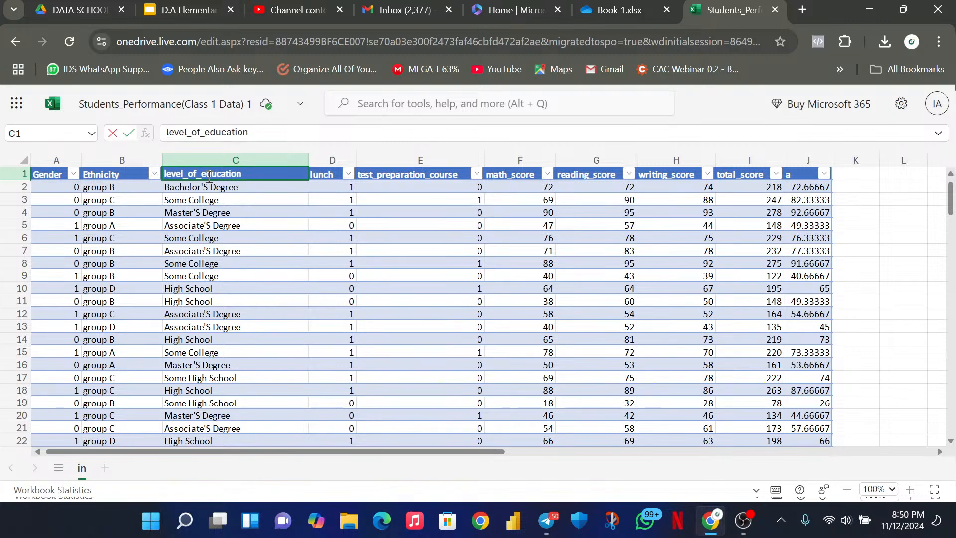
pyautogui.press('Delete')
pyautogui.write('L')
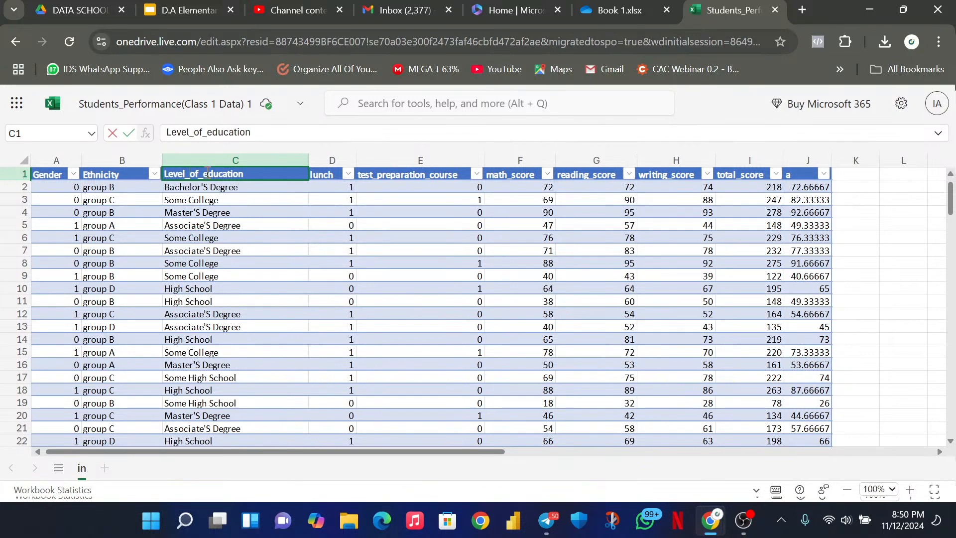
pyautogui.press('Delete')
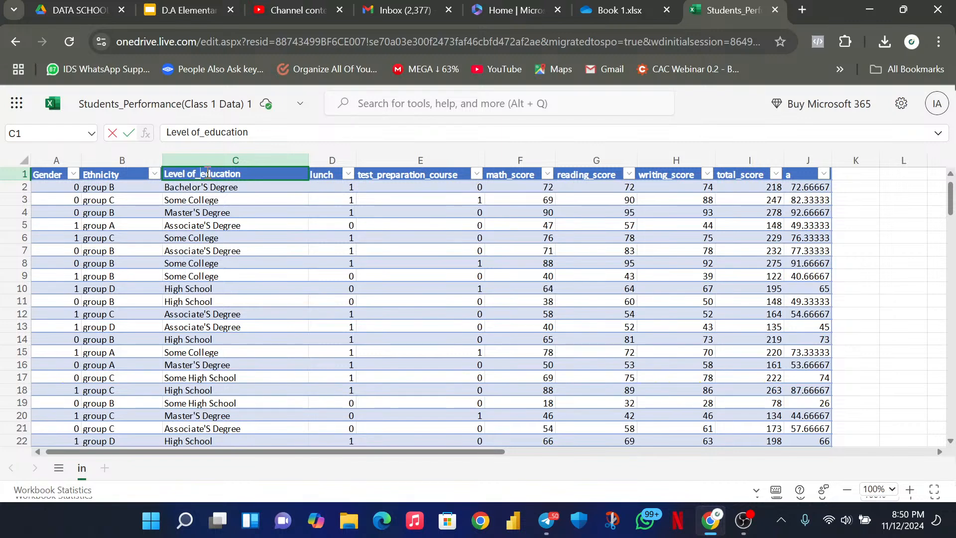
pyautogui.press('Delete')
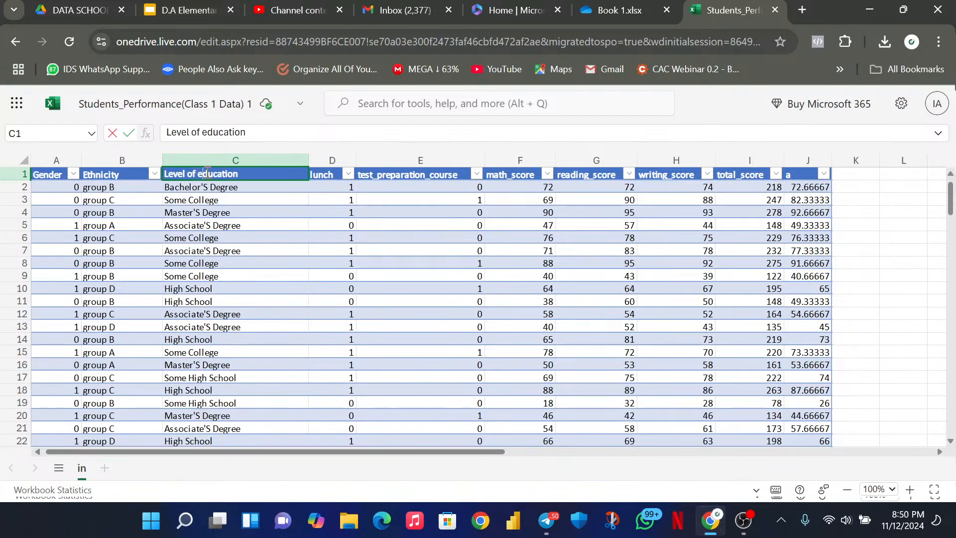
pyautogui.press('Delete')
pyautogui.write('E')
# Capitalize the header in D1 so it reads Lunch.
pyautogui.click(324, 178)
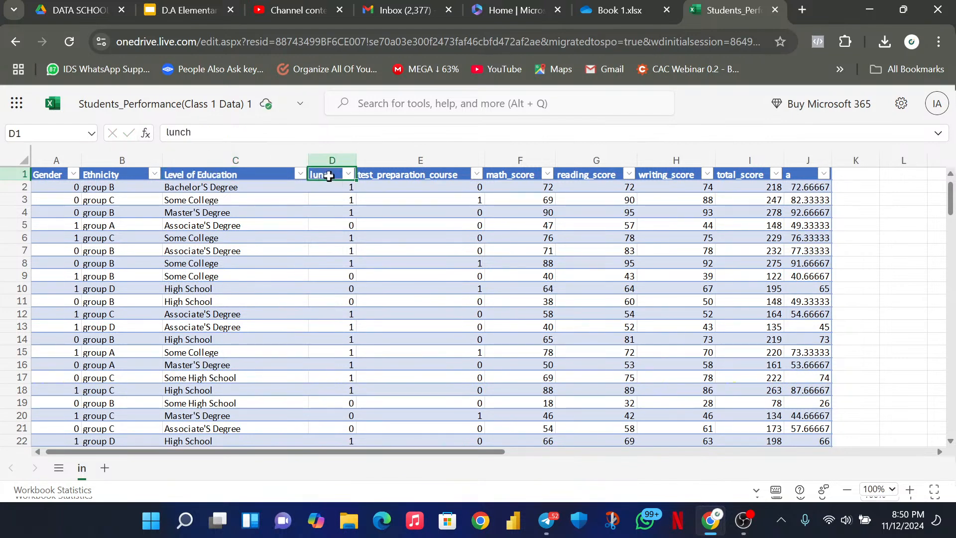
pyautogui.doubleClick(323, 175)
pyautogui.press('BackSpace')
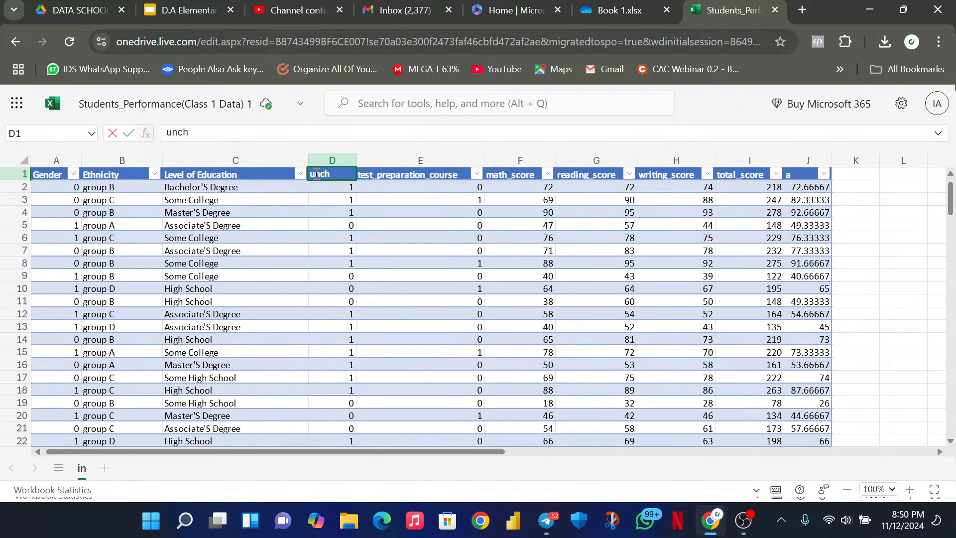
pyautogui.write('L')
# Rename the test_preparation_course header in E1 as Test Course.
pyautogui.click(420, 177)
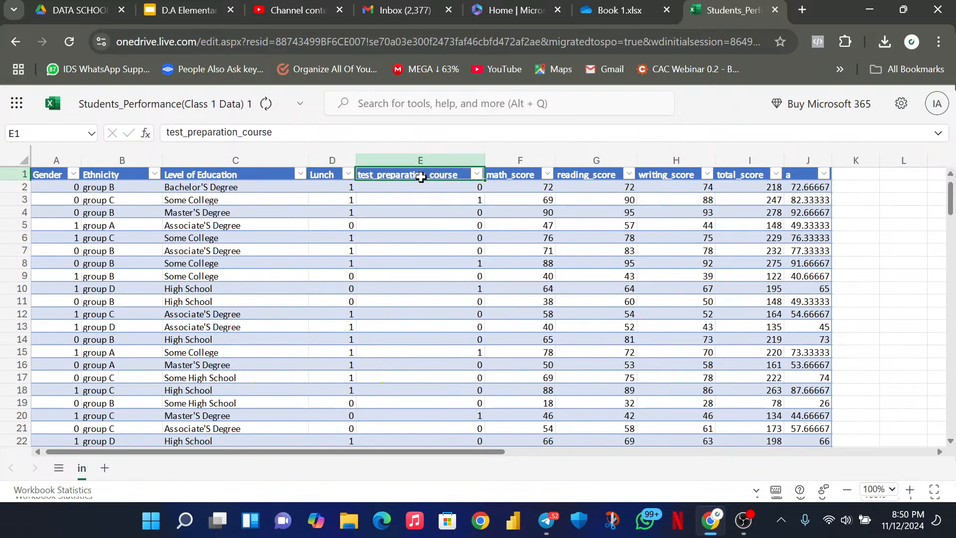
pyautogui.doubleClick(460, 175)
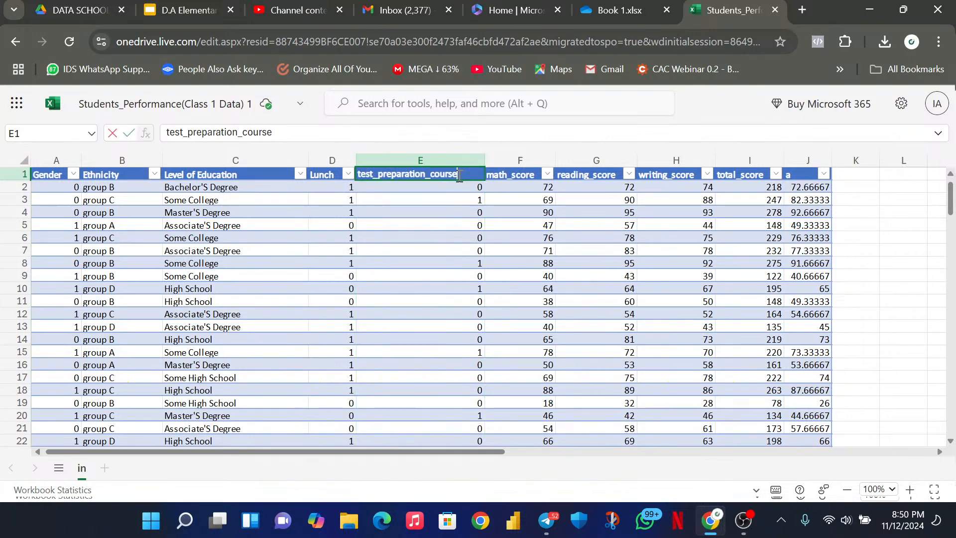
pyautogui.click(433, 176)
pyautogui.press('BackSpace')
pyautogui.press('Delete')
pyautogui.write('C')
pyautogui.press('Delete')
pyautogui.write('T')
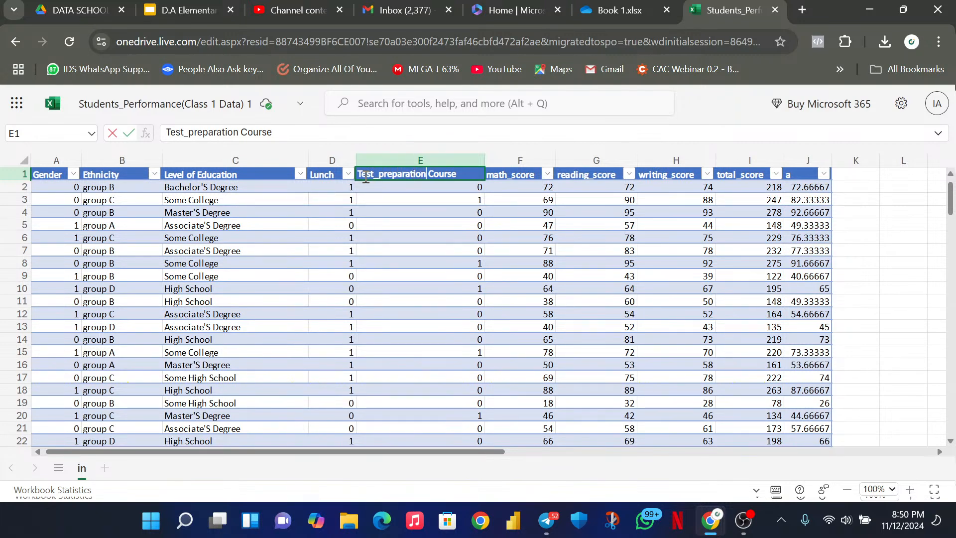
pyautogui.press('BackSpace')
pyautogui.press('BackSpace')
pyautogui.press('BackSpace')
pyautogui.press('BackSpace')
pyautogui.press('BackSpace')
pyautogui.press('BackSpace')
pyautogui.press('BackSpace')
pyautogui.press('BackSpace')
pyautogui.press('BackSpace')
pyautogui.press('BackSpace')
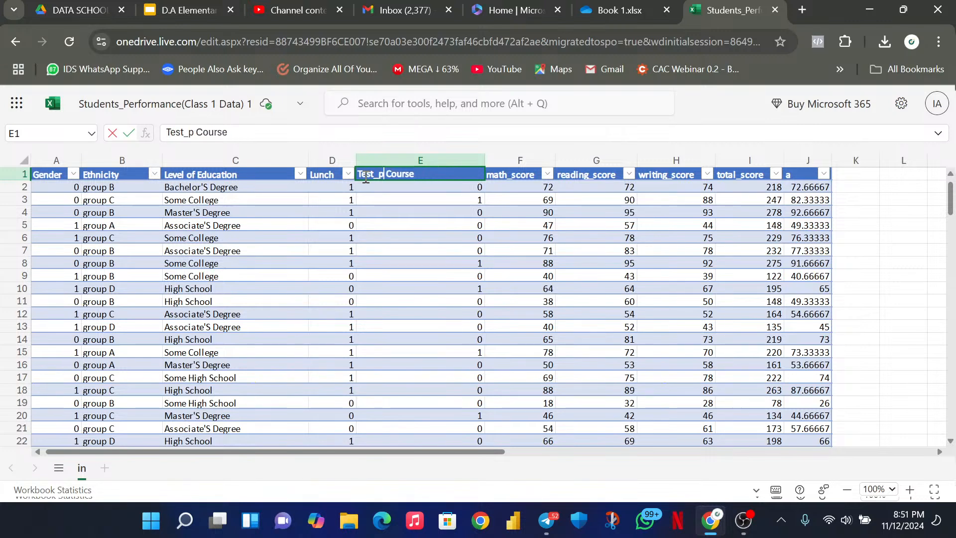
pyautogui.press('BackSpace')
pyautogui.press('BackSpace')
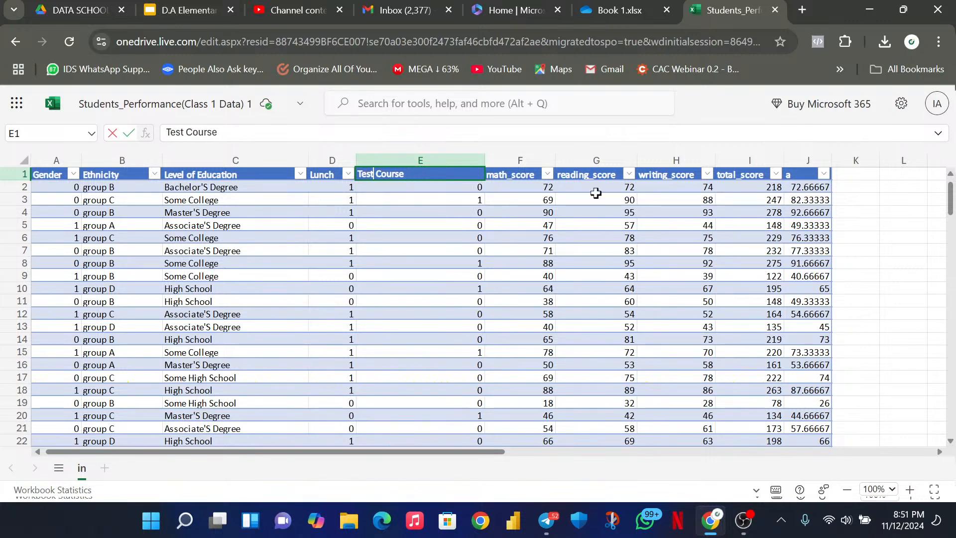
# Rename the math_score header in F1 as Math Score, replacing the underscore with a space.
pyautogui.click(526, 176)
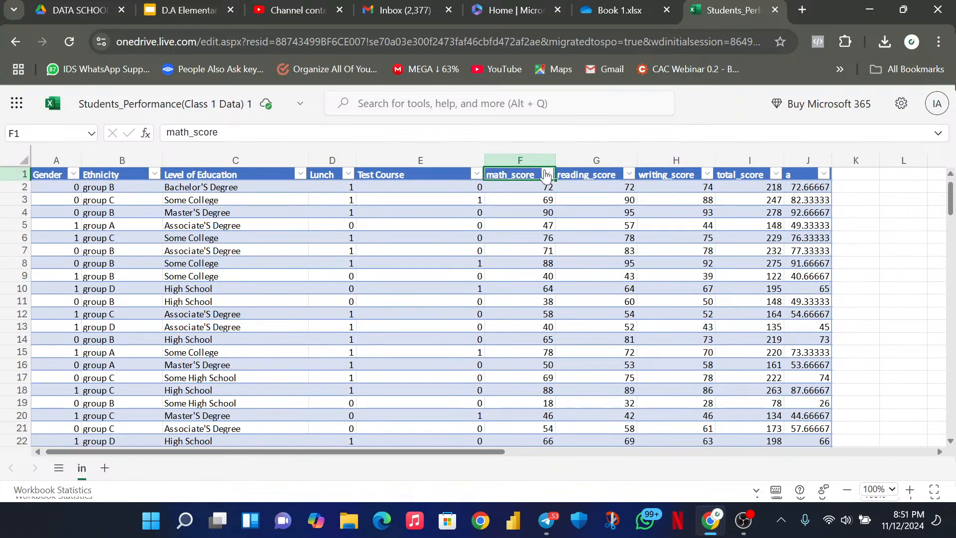
pyautogui.doubleClick(518, 174)
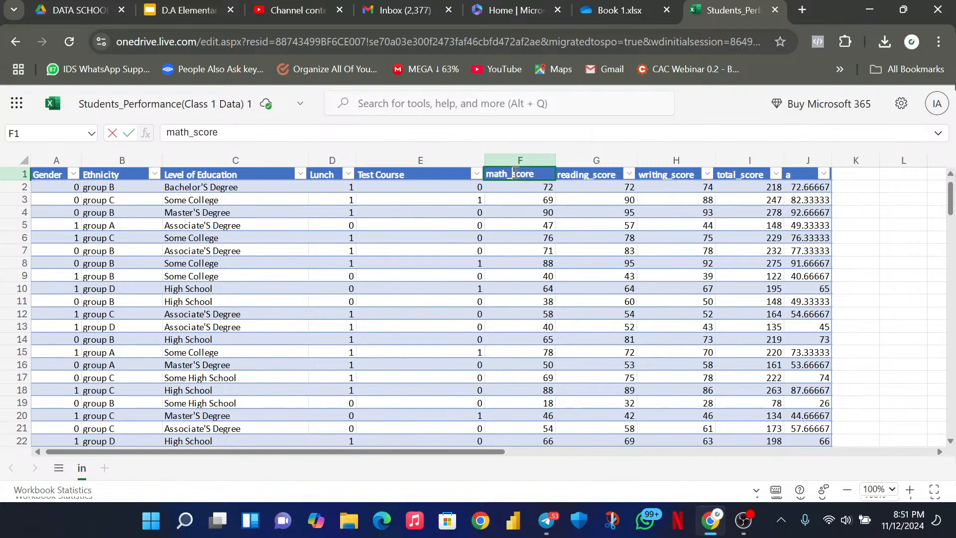
pyautogui.press('BackSpace')
pyautogui.press('Delete')
pyautogui.write('S')
pyautogui.press('Delete')
pyautogui.write('M')
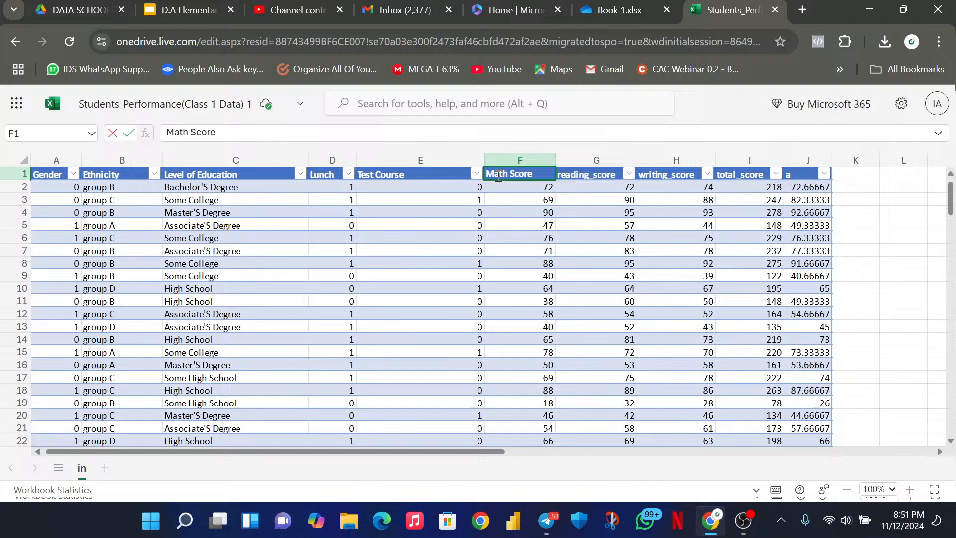
# Rename the reading_score header in G1 as Reading Score, with a space and both words capitalized.
pyautogui.click(580, 175)
pyautogui.doubleClick(590, 176)
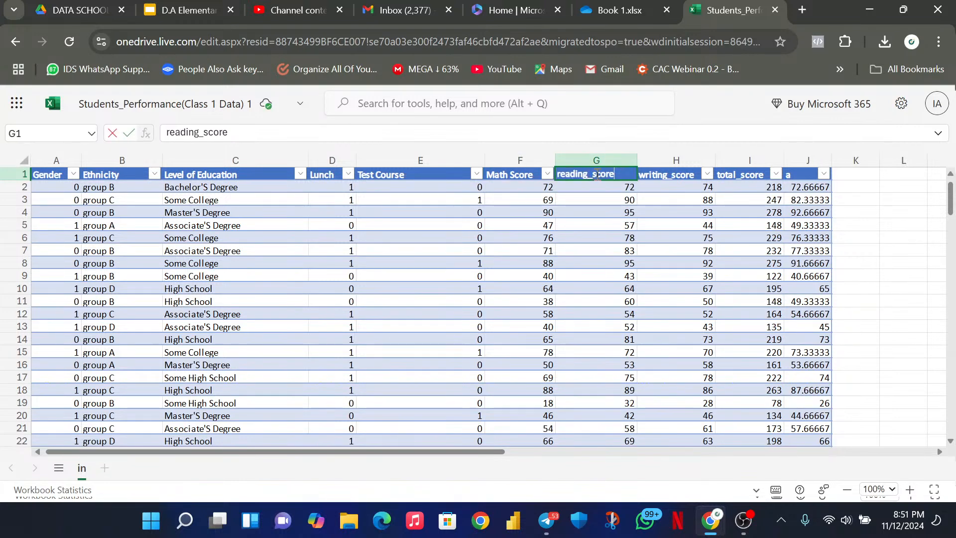
pyautogui.press('BackSpace')
pyautogui.press('Delete')
pyautogui.write('S')
pyautogui.click(560, 172)
pyautogui.press('Delete')
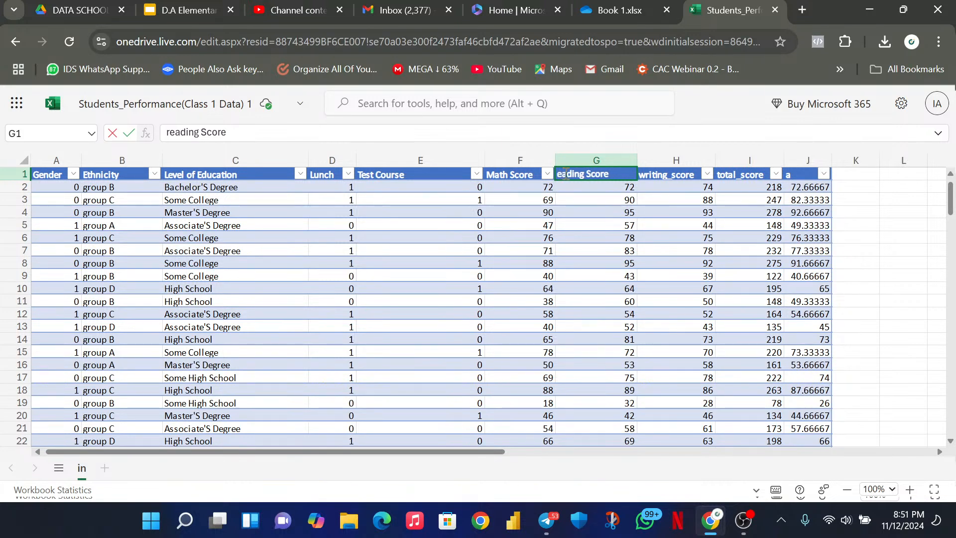
pyautogui.write('R')
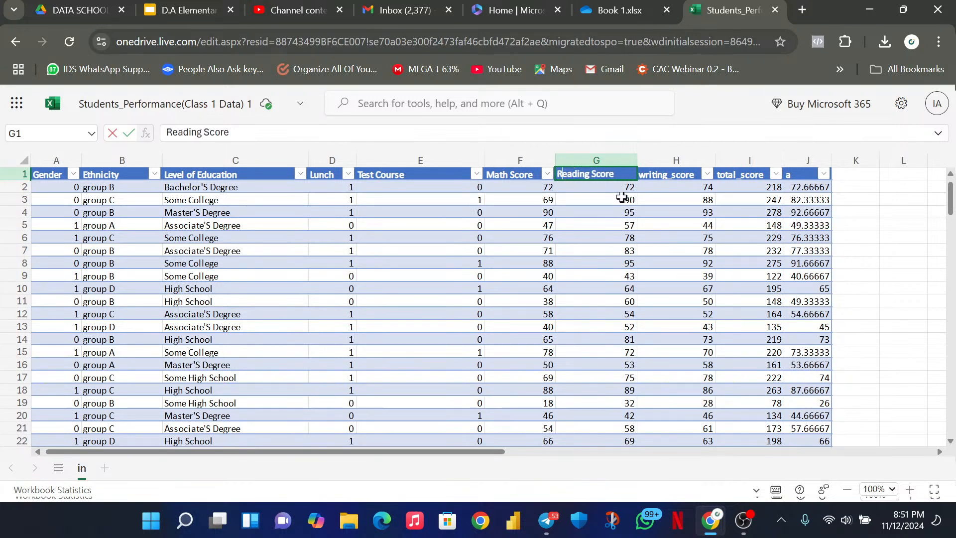
# Rename the writing_score header in H1 as Writing Score, with a space and both words capitalized.
pyautogui.click(668, 178)
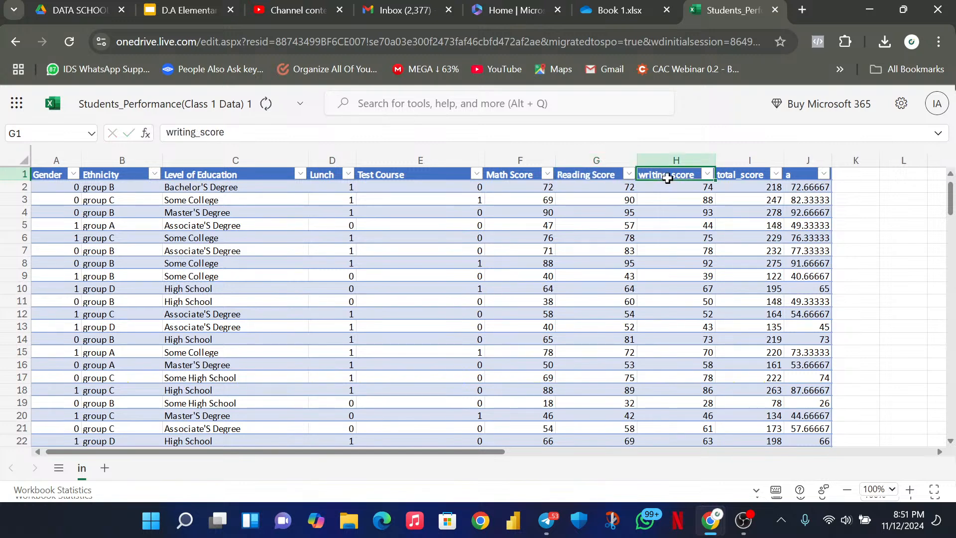
pyautogui.doubleClick(670, 174)
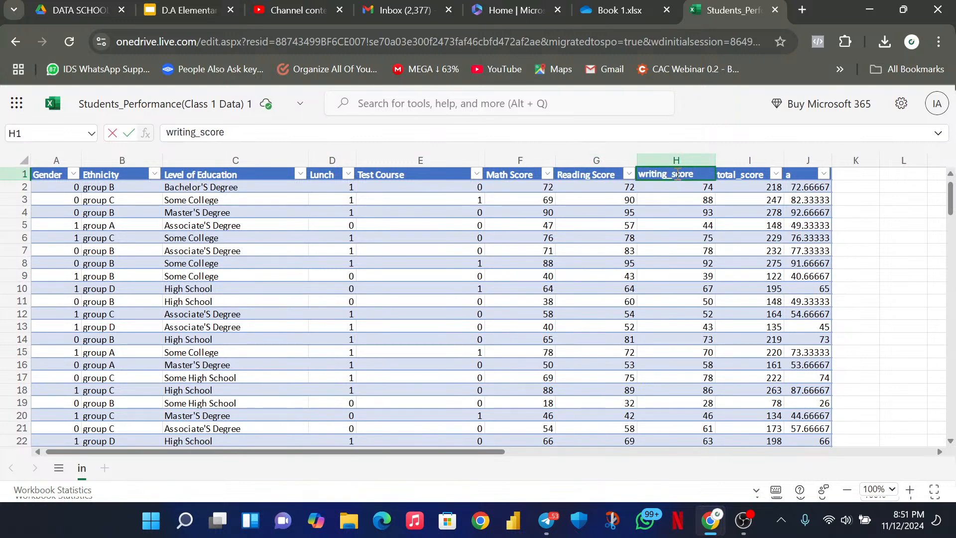
pyautogui.click(678, 175)
pyautogui.press('BackSpace')
pyautogui.press('BackSpace')
pyautogui.write('S')
pyautogui.press('Left')
pyautogui.press('Left')
pyautogui.press('Left')
pyautogui.press('Left')
pyautogui.press('Left')
pyautogui.press('Left')
pyautogui.press('Left')
pyautogui.press('BackSpace')
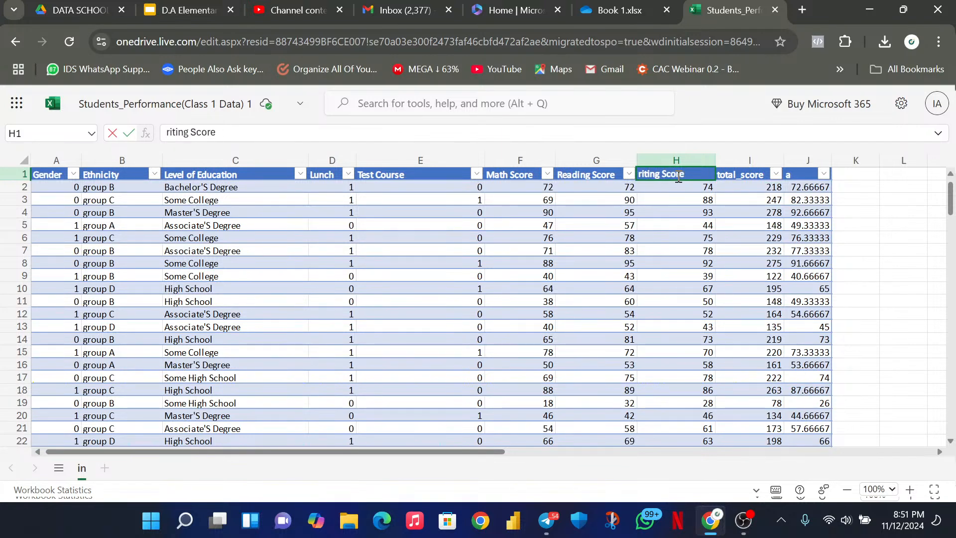
pyautogui.write('W')
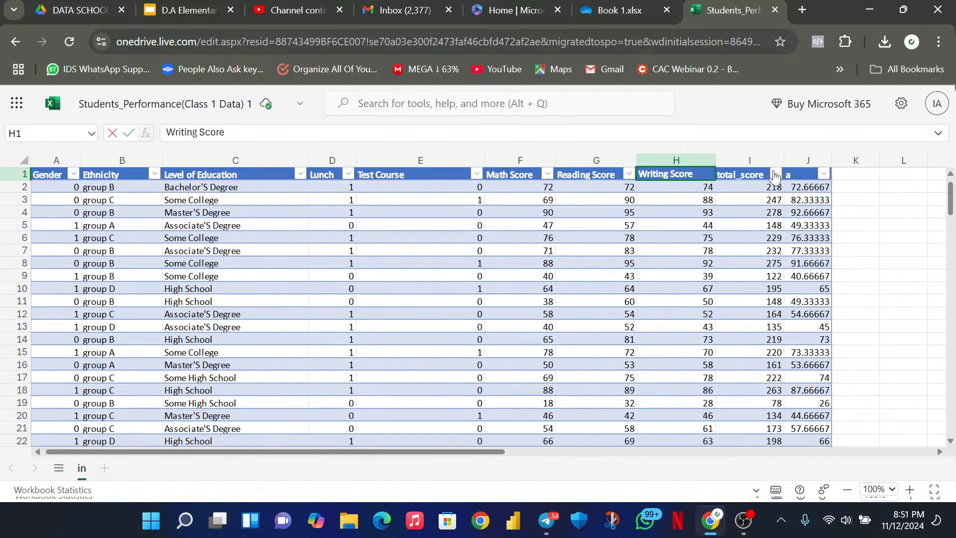
# Rename the total_score header in I1 as Total Score and commit the entry.
pyautogui.click(758, 177)
pyautogui.doubleClick(758, 176)
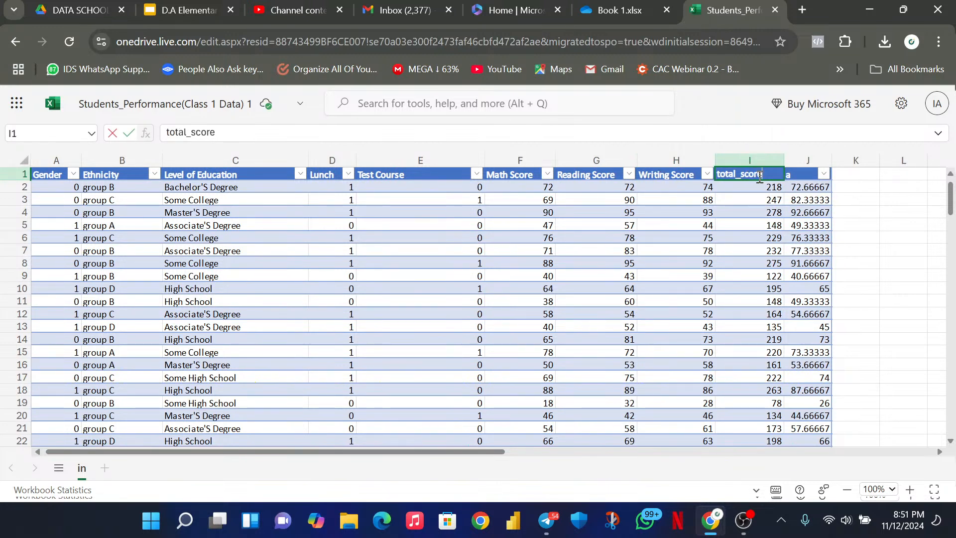
pyautogui.press('BackSpace')
pyautogui.press('BackSpace')
pyautogui.press('BackSpace')
pyautogui.write('Score')
pyautogui.press('BackSpace')
pyautogui.write('T')
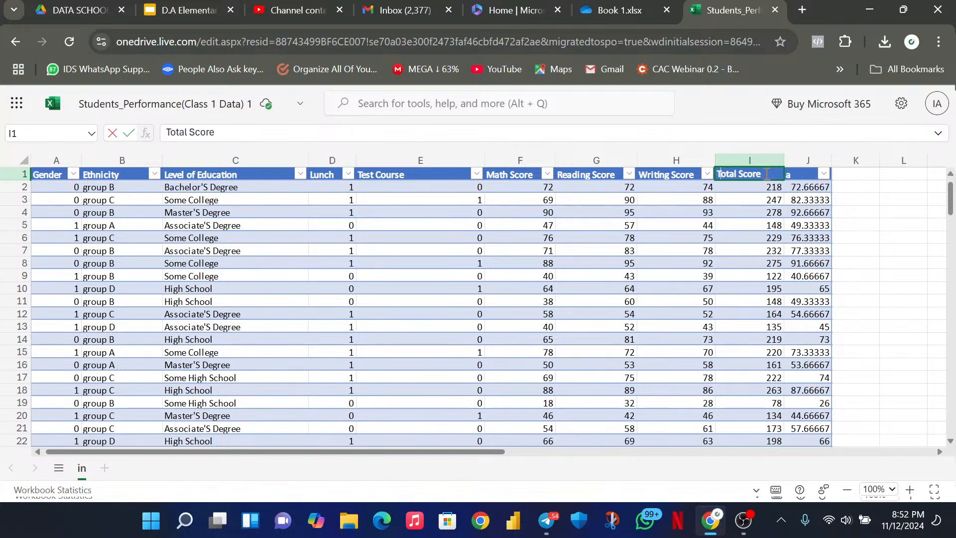
pyautogui.click(747, 224)
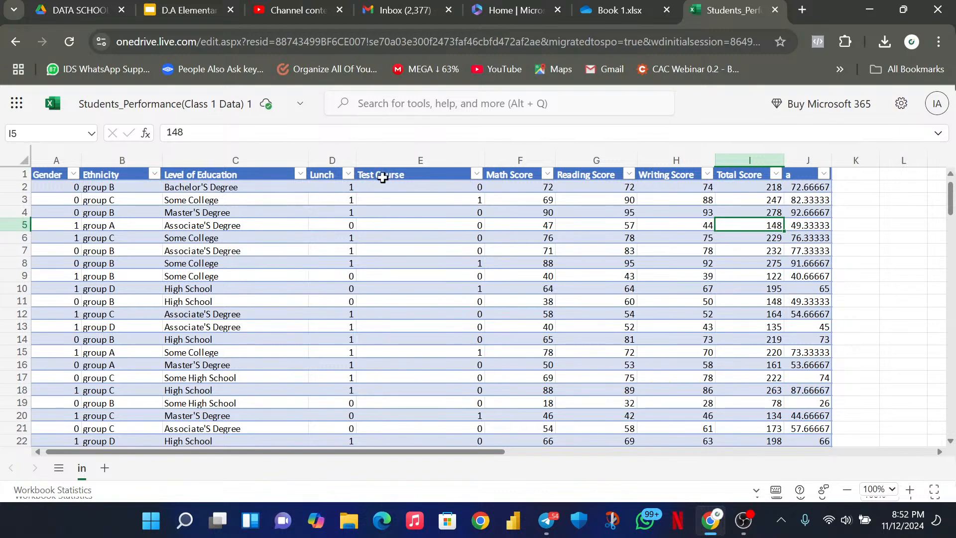
# Change the header in E1 to Test Score and commit it.
pyautogui.click(411, 177)
pyautogui.doubleClick(409, 176)
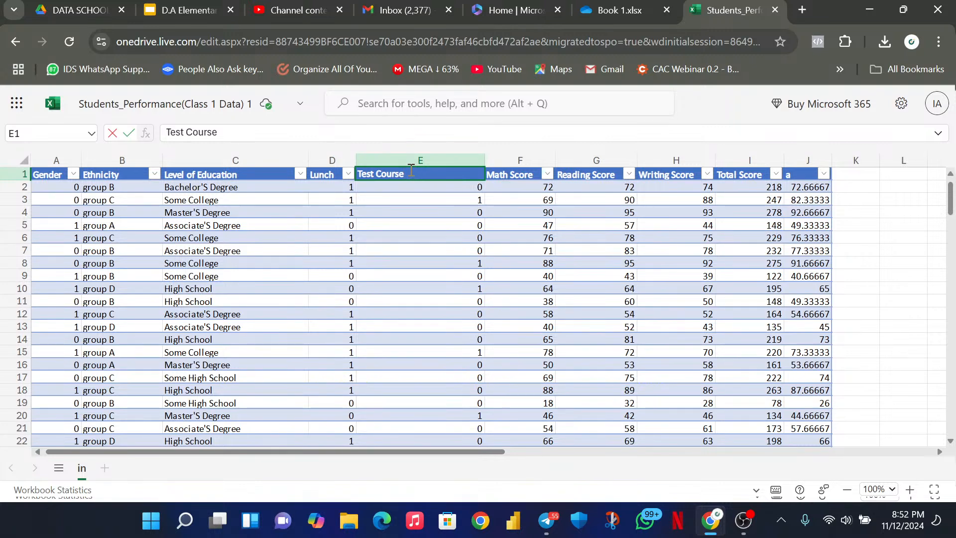
pyautogui.press('BackSpace')
pyautogui.press('BackSpace')
pyautogui.press('BackSpace')
pyautogui.press('BackSpace')
pyautogui.press('BackSpace')
pyautogui.press('BackSpace')
pyautogui.press('BackSpace')
pyautogui.write('Score')
pyautogui.press('Return')
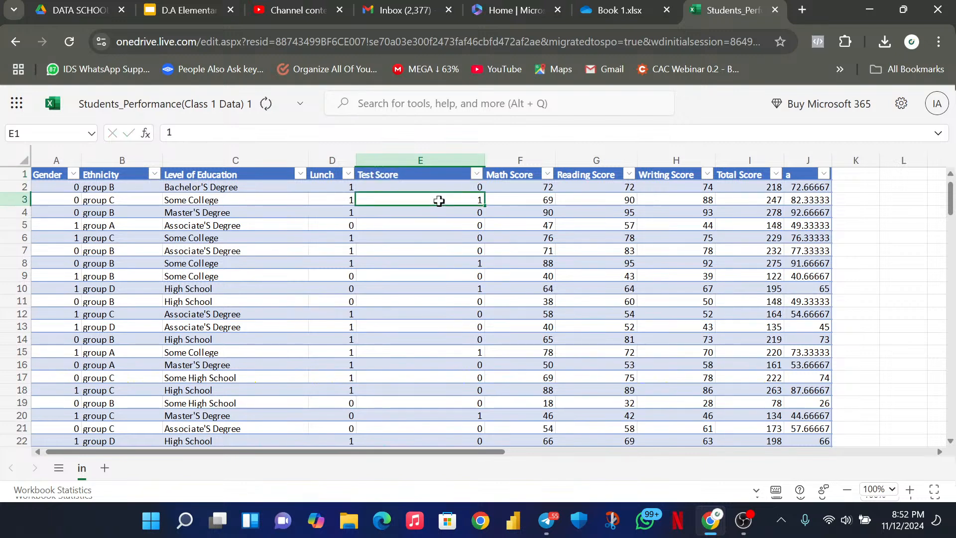
pyautogui.click(438, 174)
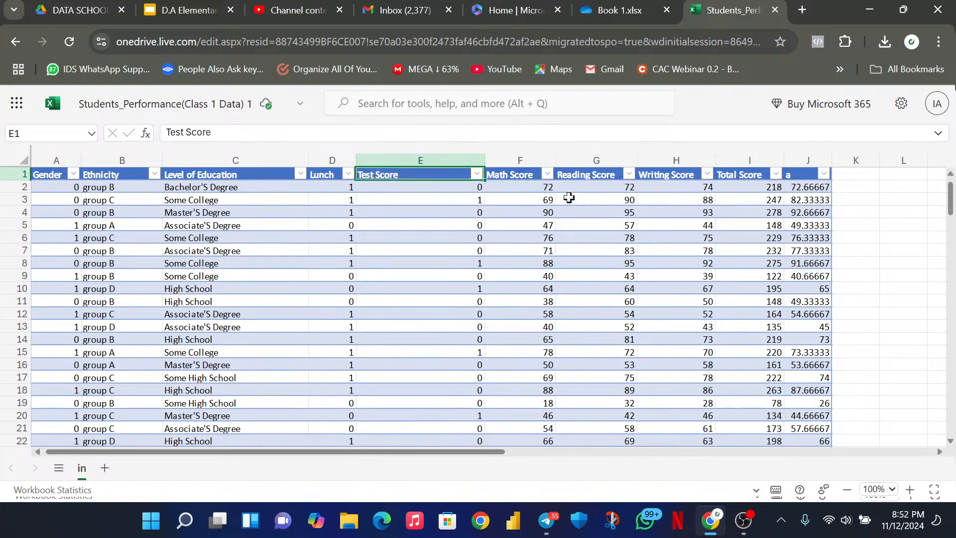
pyautogui.click(529, 184)
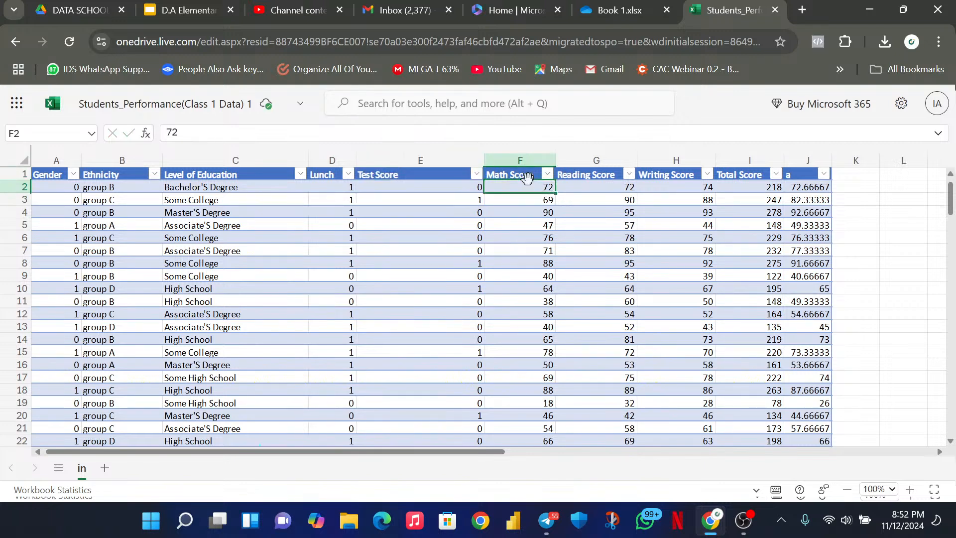
pyautogui.click(585, 187)
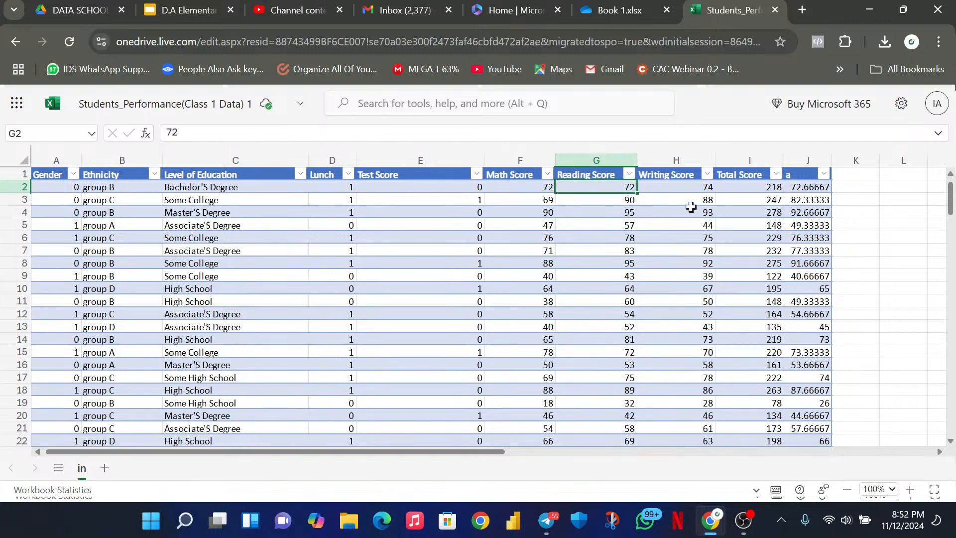
pyautogui.click(679, 179)
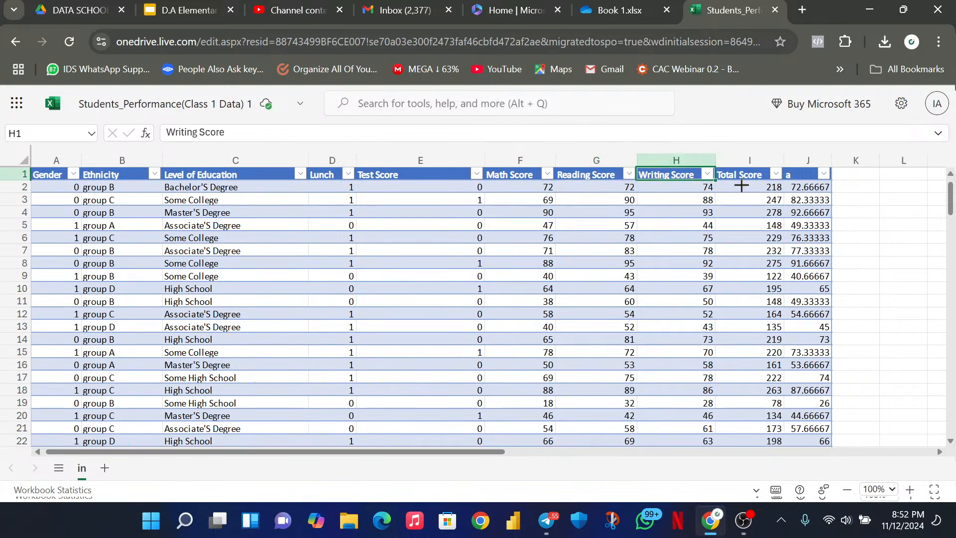
pyautogui.click(746, 175)
# Delete column J, headed "a", from the table.
pyautogui.click(797, 169)
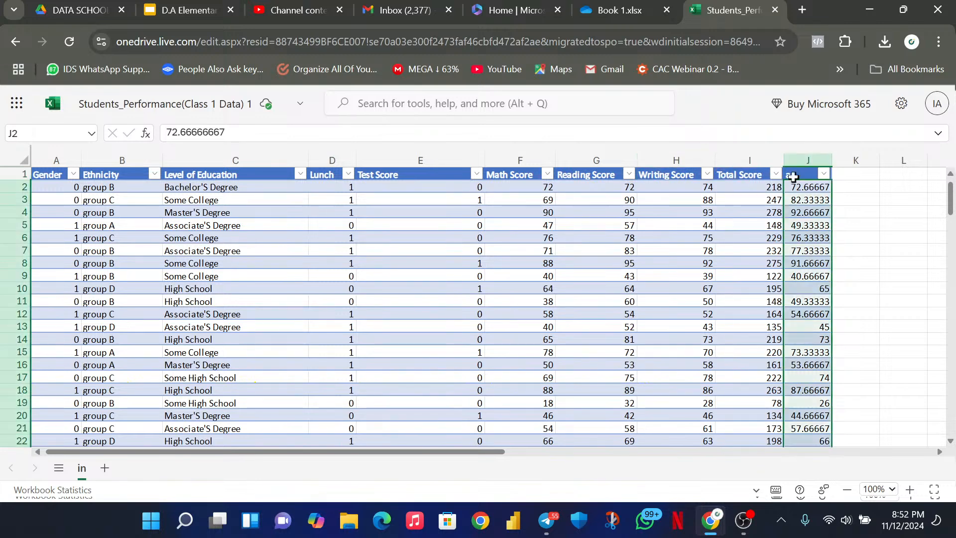
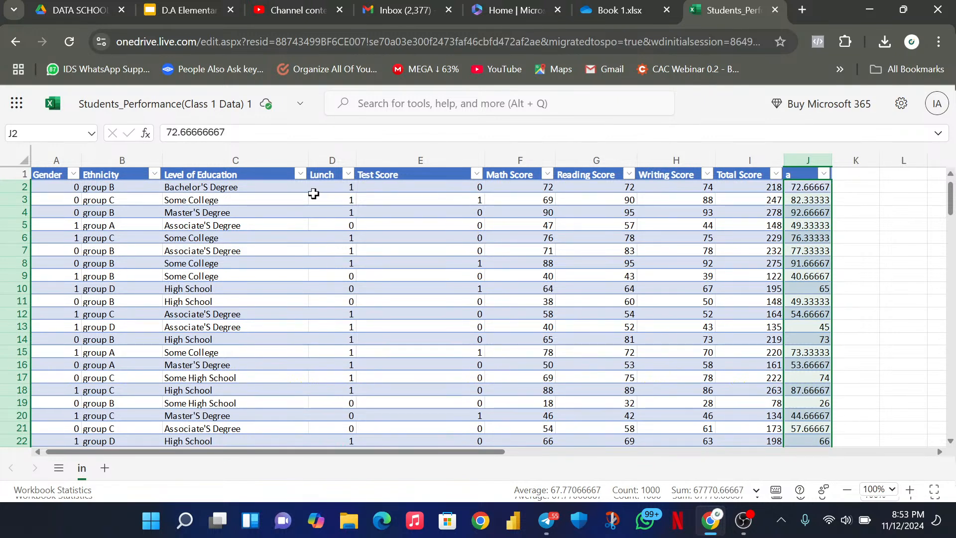
pyautogui.click(816, 154)
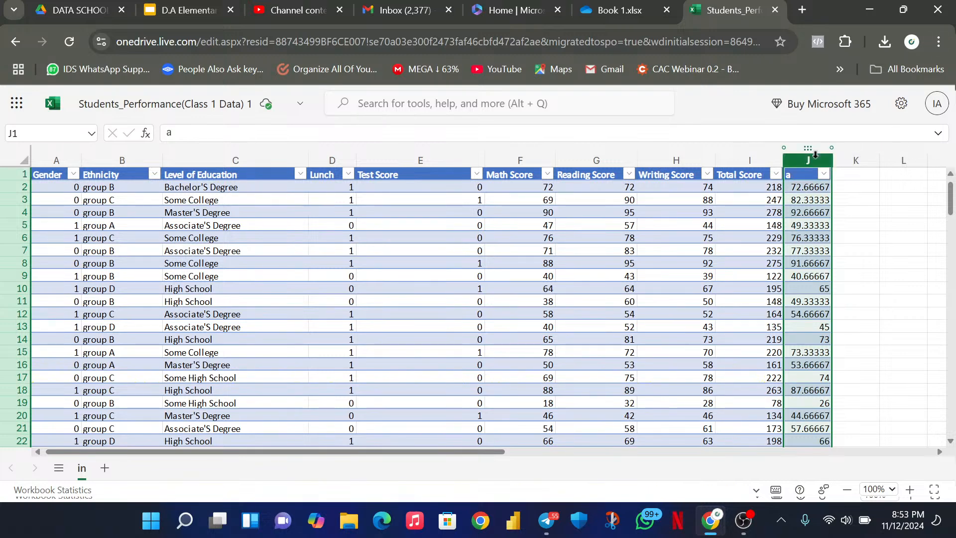
pyautogui.rightClick(806, 159)
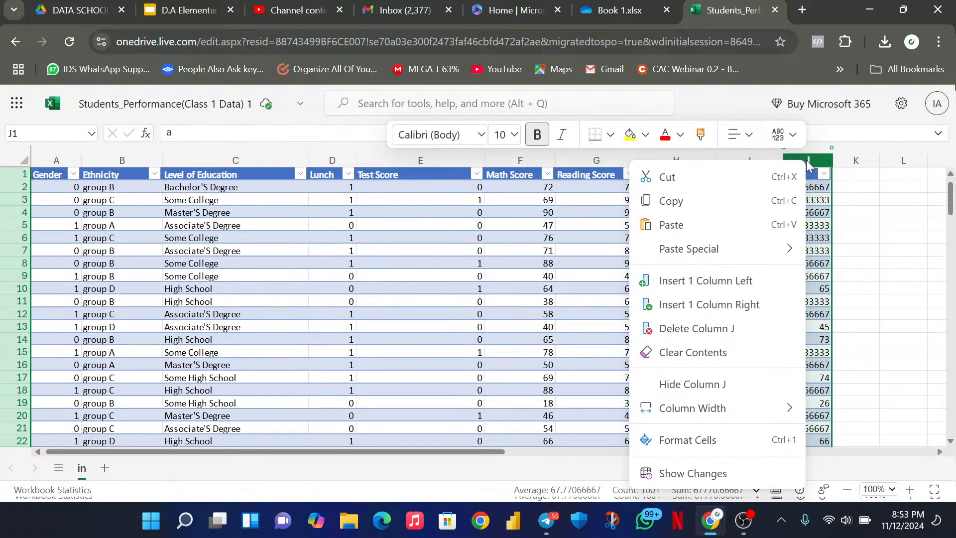
pyautogui.click(721, 334)
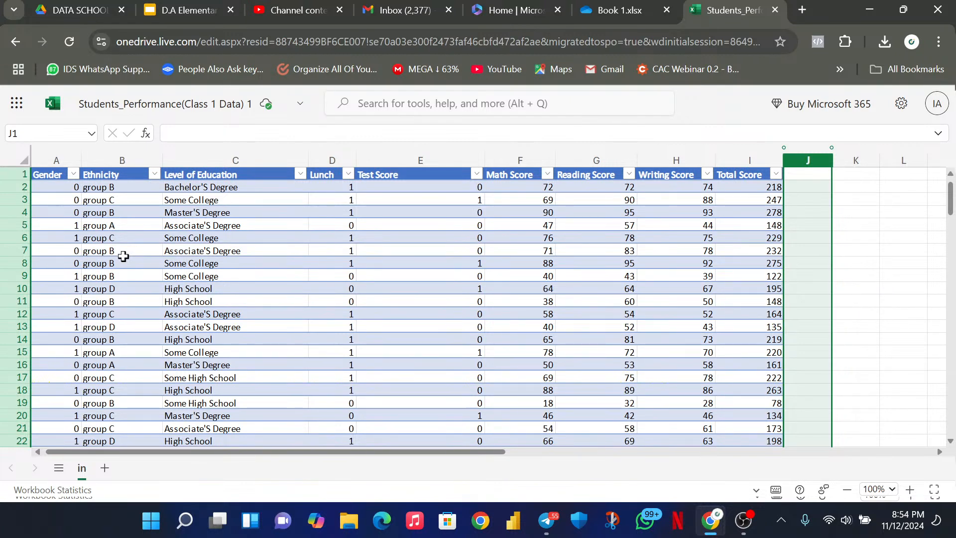
# Sort the table by the Ethnicity column from A to Z and check how the groups are ordered.
pyautogui.click(154, 175)
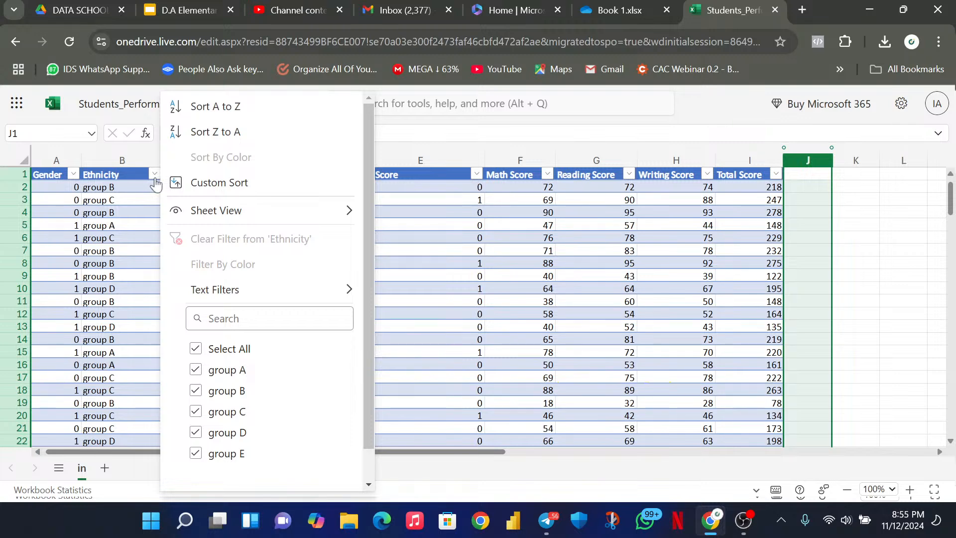
pyautogui.click(138, 223)
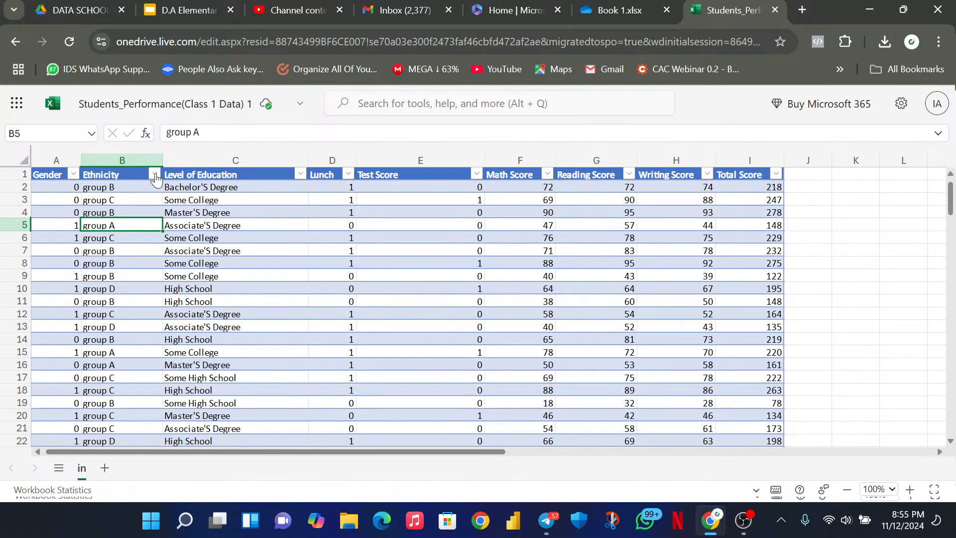
pyautogui.click(155, 174)
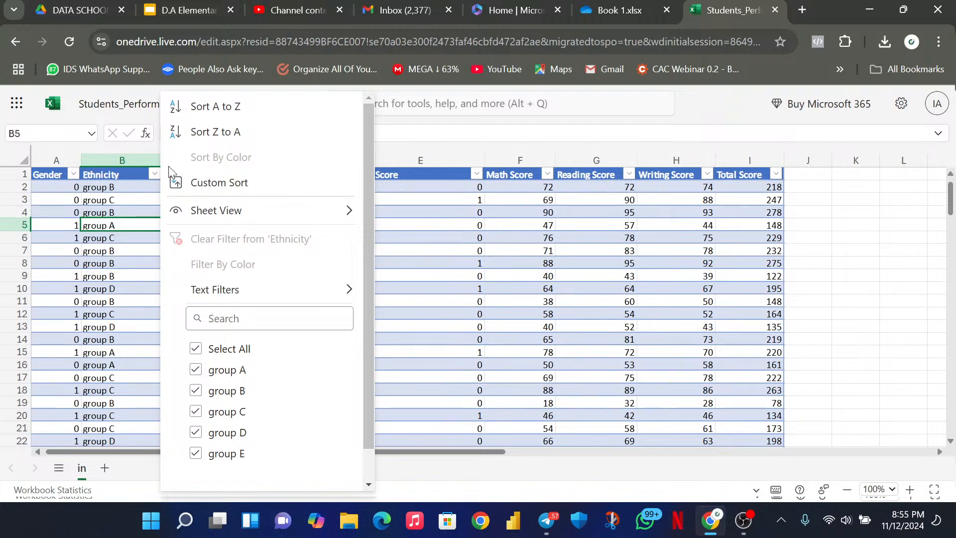
pyautogui.click(259, 107)
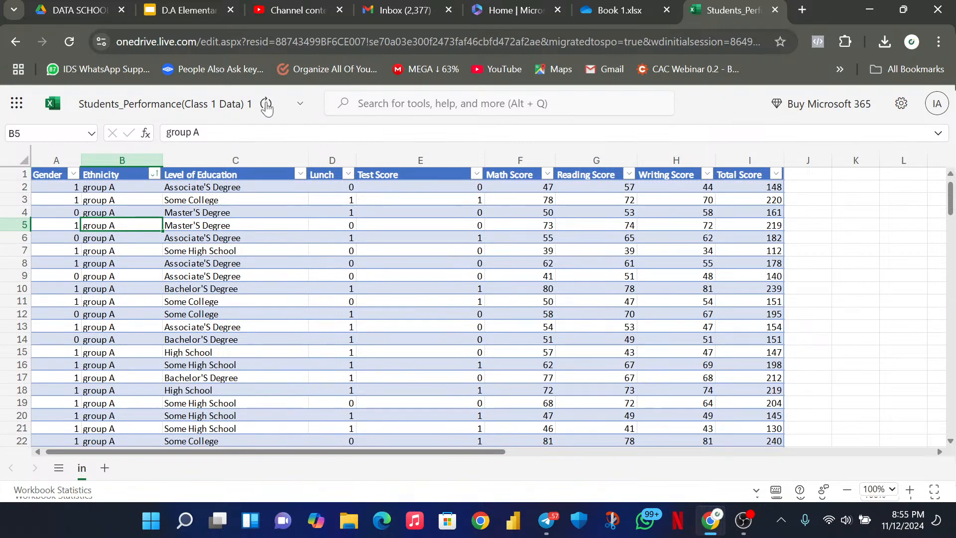
pyautogui.scroll(-1, 124, 271)
pyautogui.scroll(-20, 124, 270)
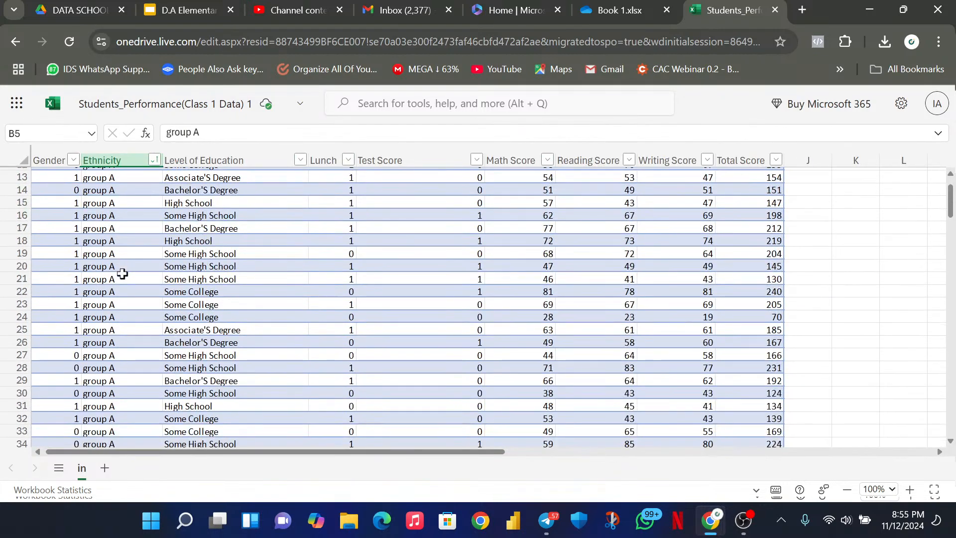
pyautogui.scroll(-6, 123, 267)
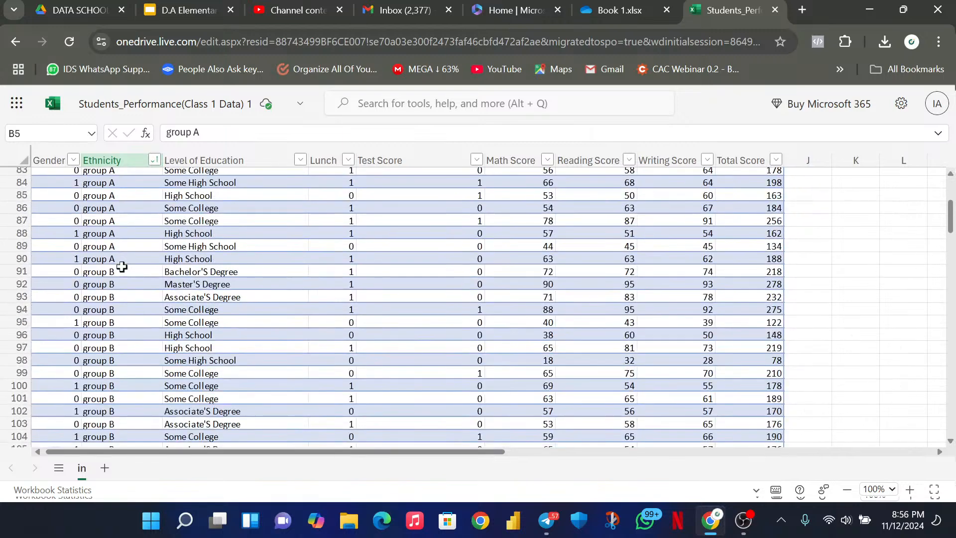
# Examine the sorted table's Ethnicity column to see how the group A and group B rows are ordered.
pyautogui.scroll(20, 122, 267)
pyautogui.scroll(10, 122, 267)
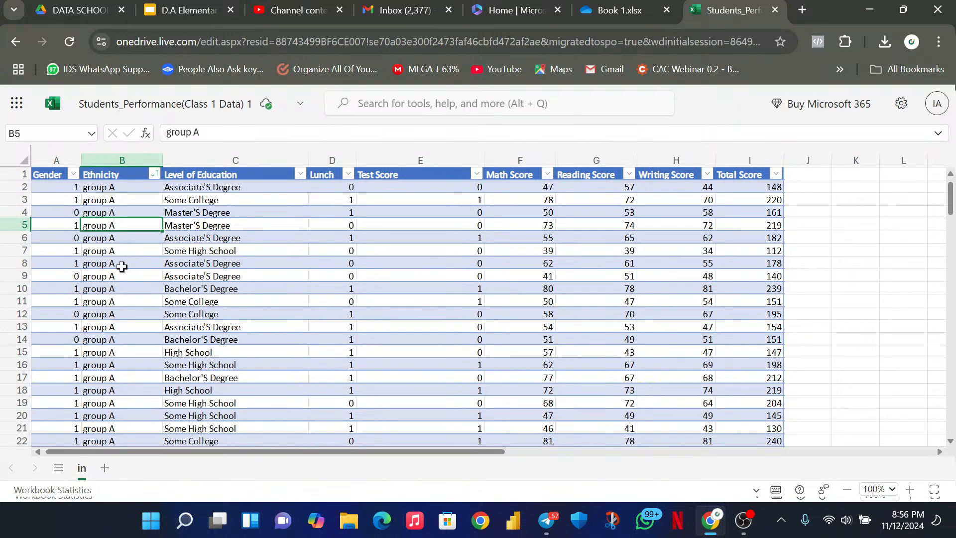
pyautogui.scroll(-10, 137, 259)
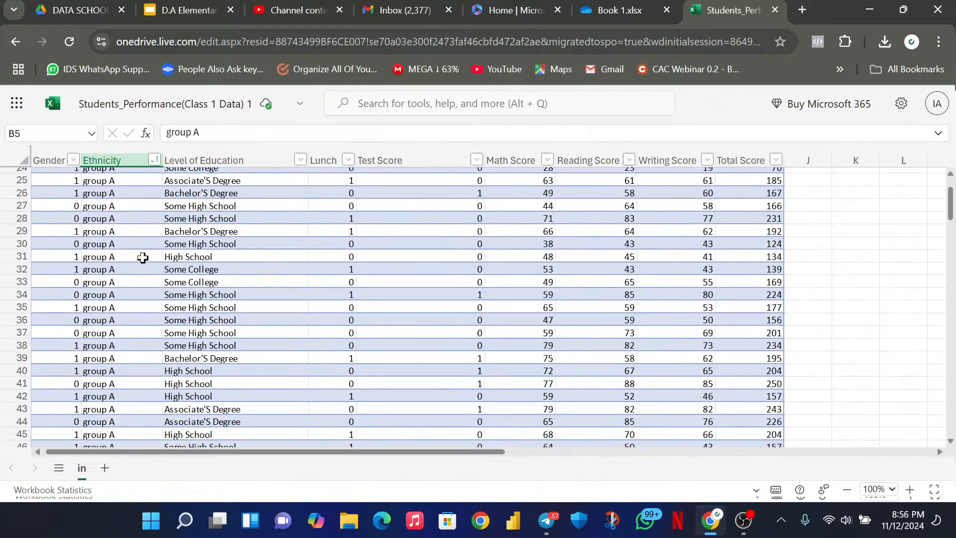
pyautogui.scroll(-20, 143, 258)
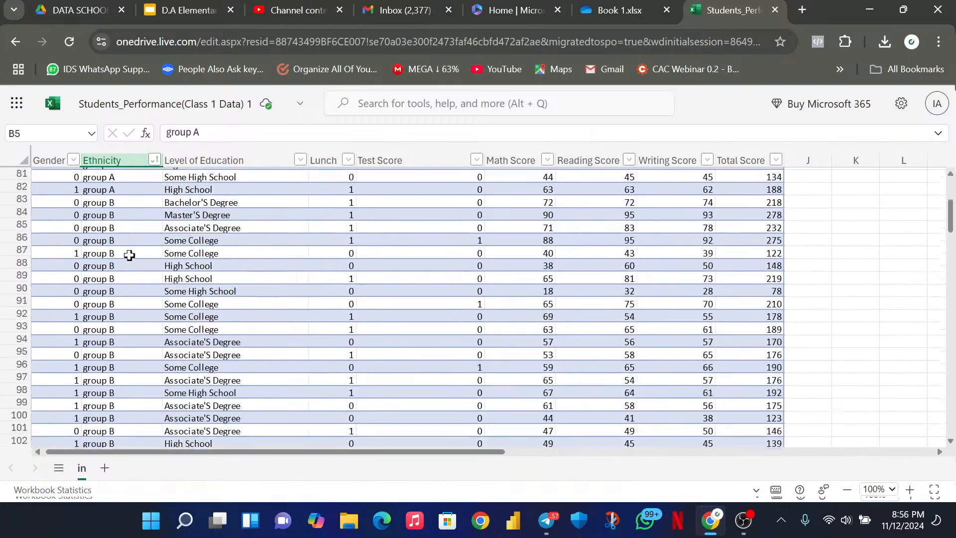
pyautogui.scroll(-16, 128, 254)
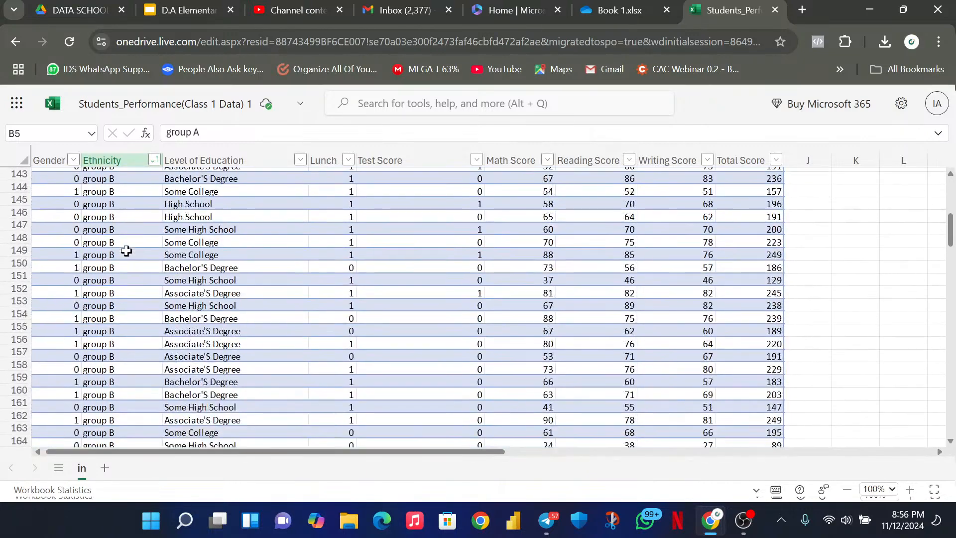
pyautogui.scroll(-16, 127, 255)
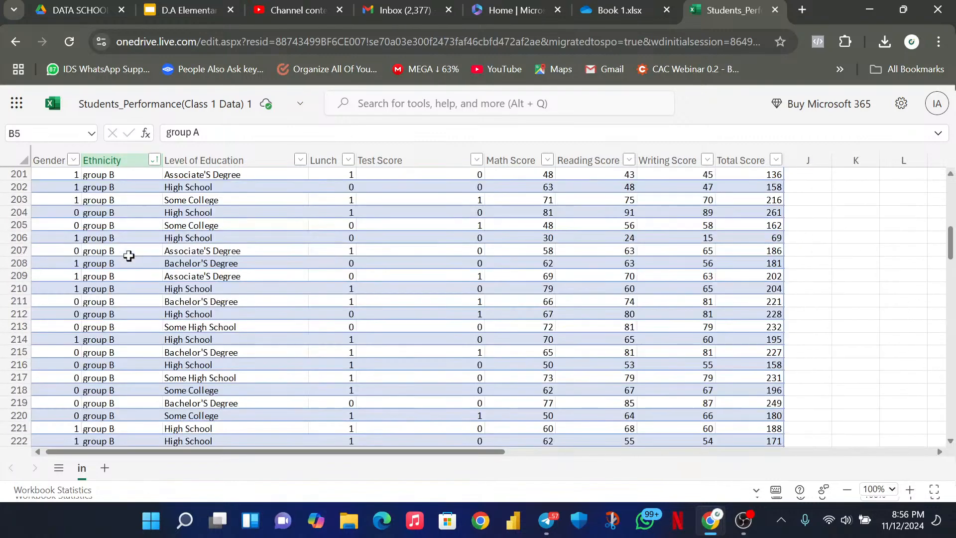
pyautogui.scroll(-5, 128, 256)
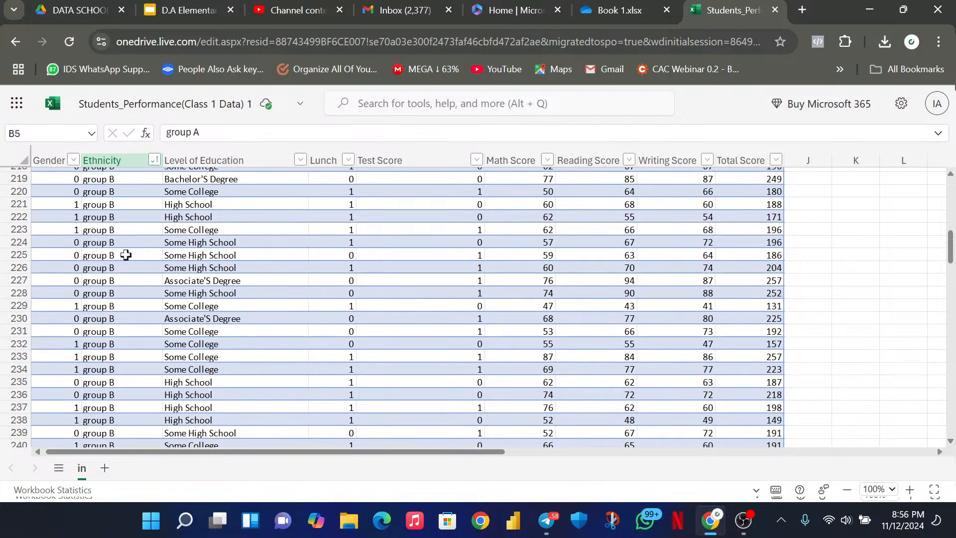
pyautogui.scroll(20, 122, 244)
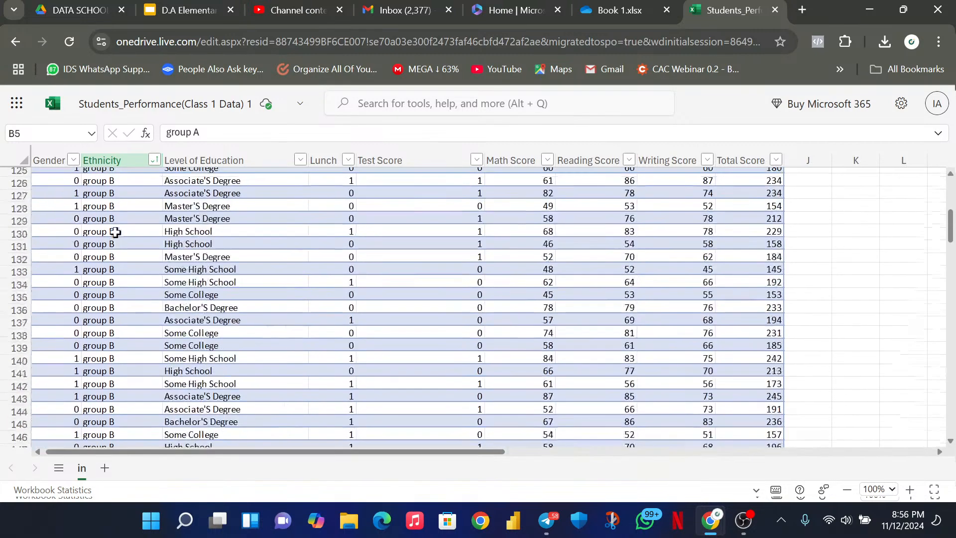
pyautogui.scroll(20, 115, 233)
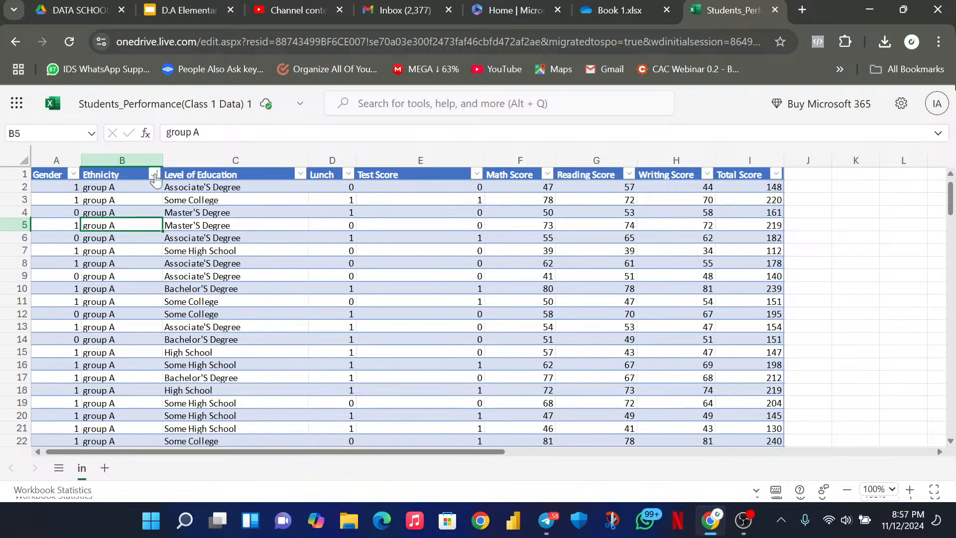
# Sort the table by the Ethnicity column from Z to A.
pyautogui.click(154, 174)
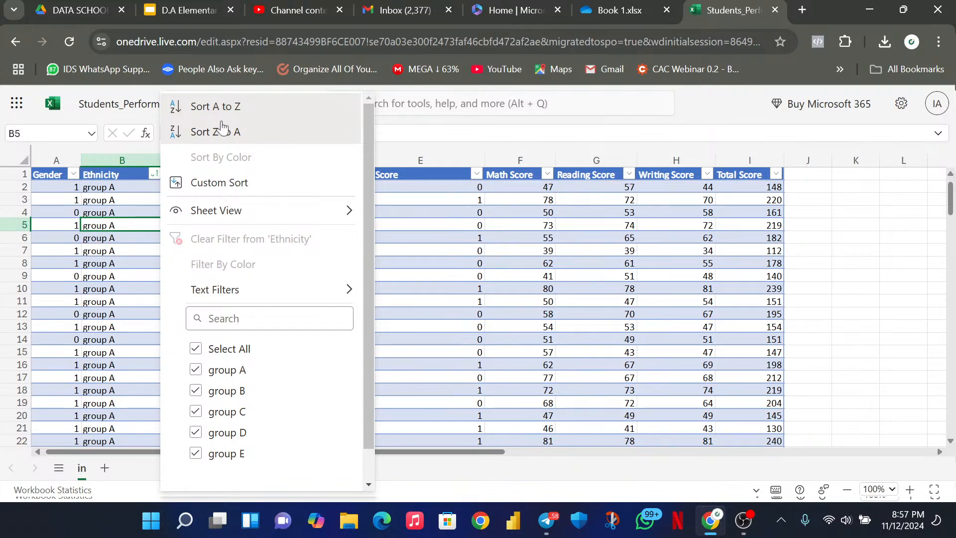
pyautogui.click(114, 176)
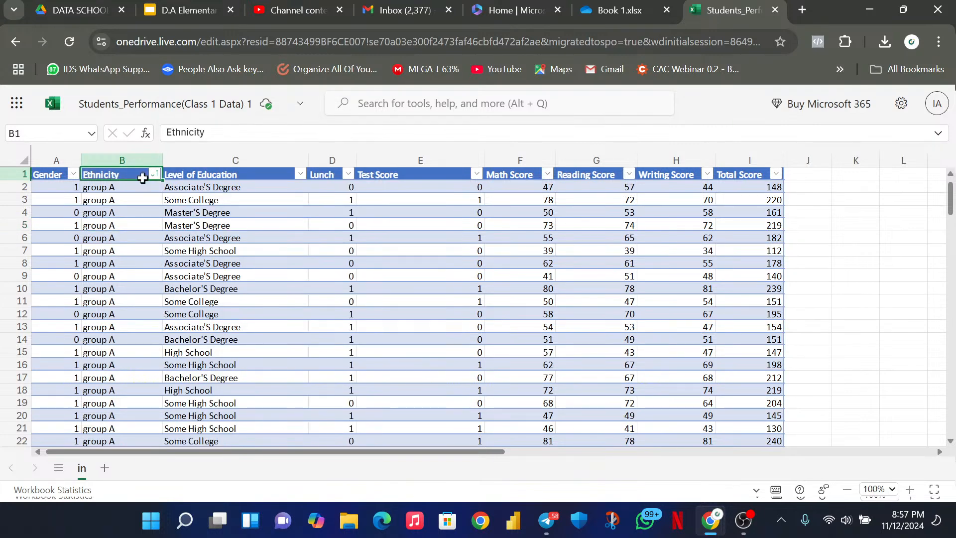
pyautogui.click(153, 175)
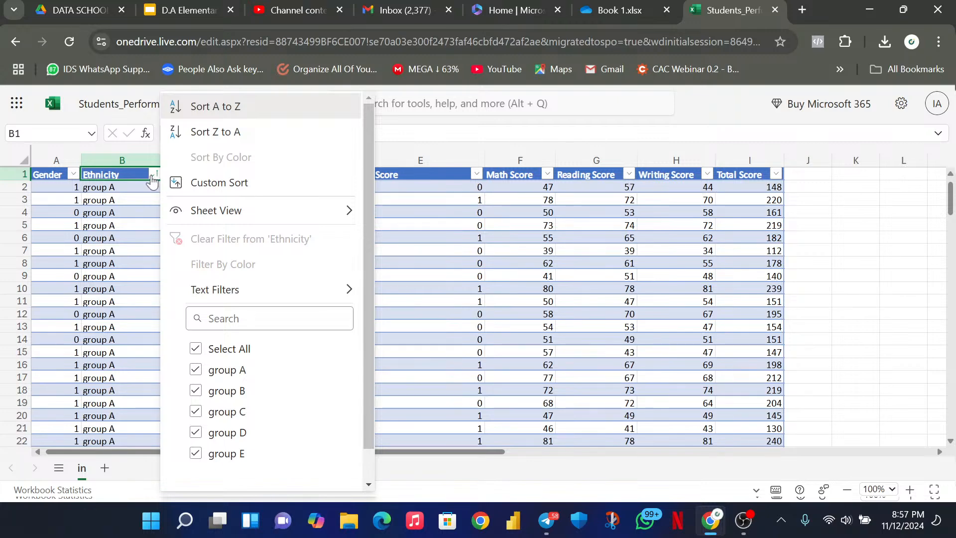
pyautogui.click(228, 138)
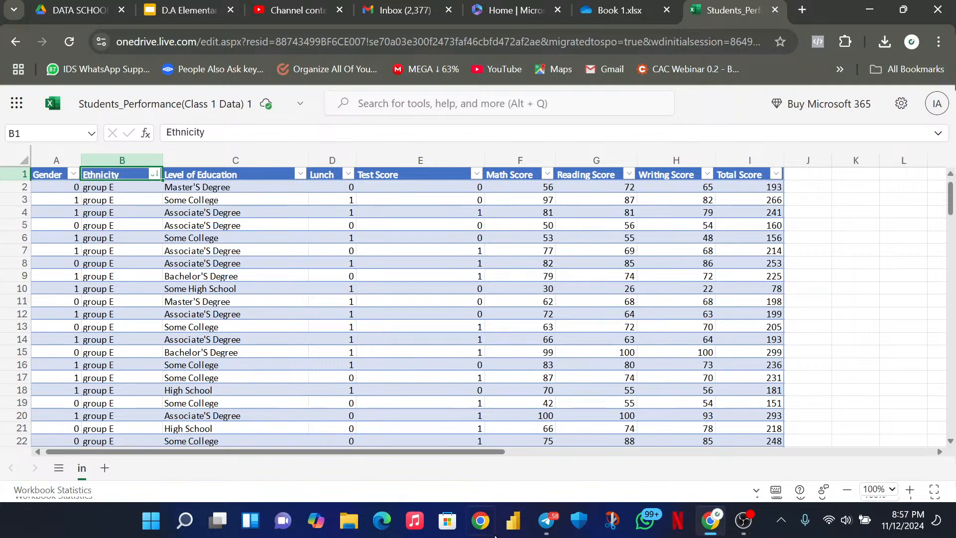
pyautogui.click(549, 523)
pyautogui.click(150, 171)
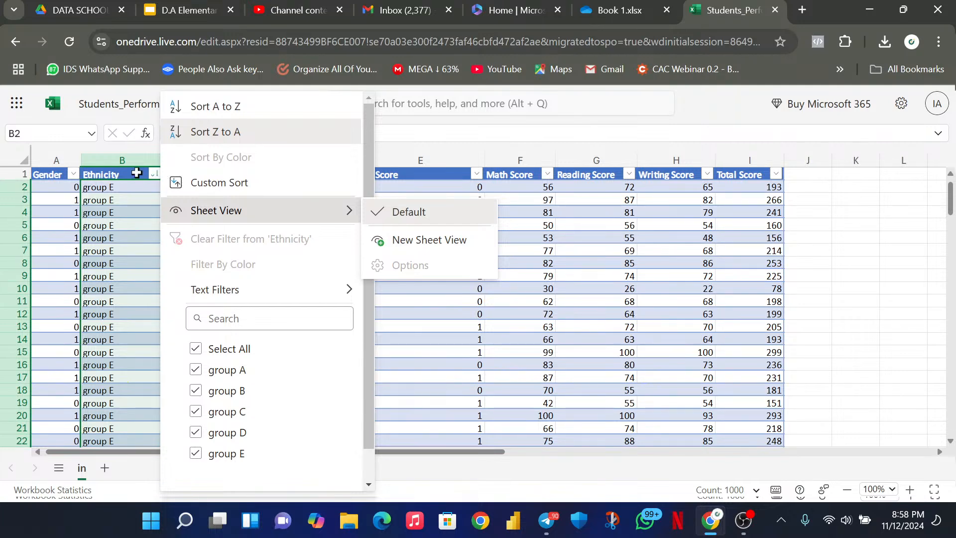
pyautogui.click(135, 174)
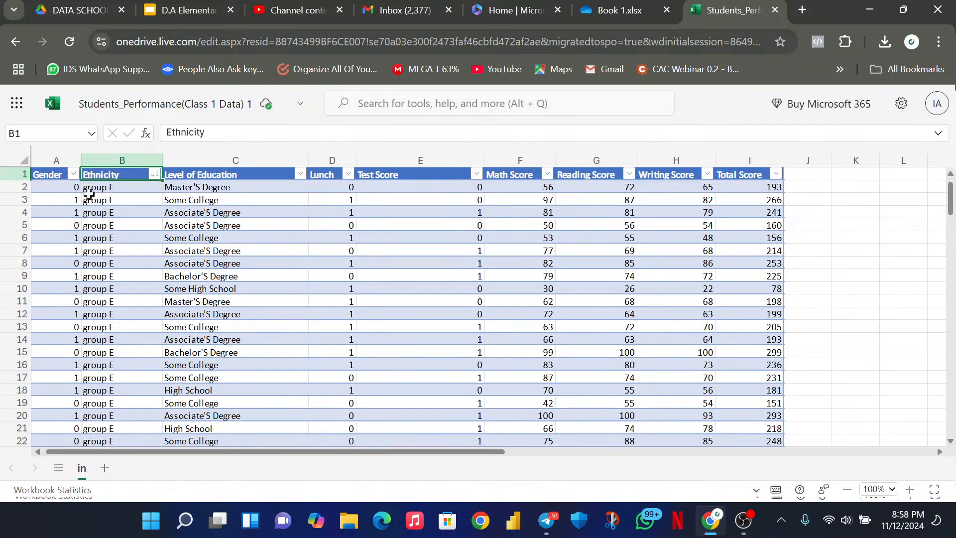
pyautogui.click(16, 174)
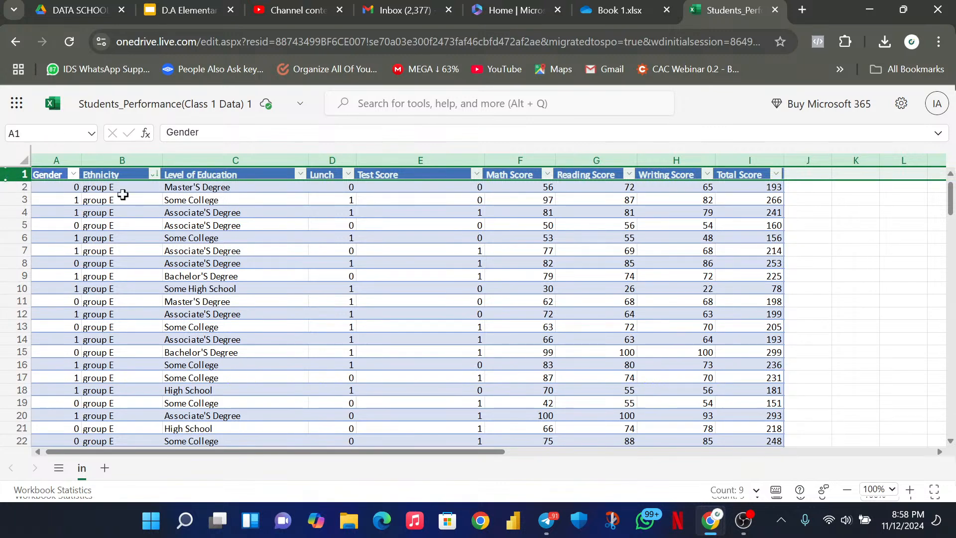
pyautogui.click(112, 177)
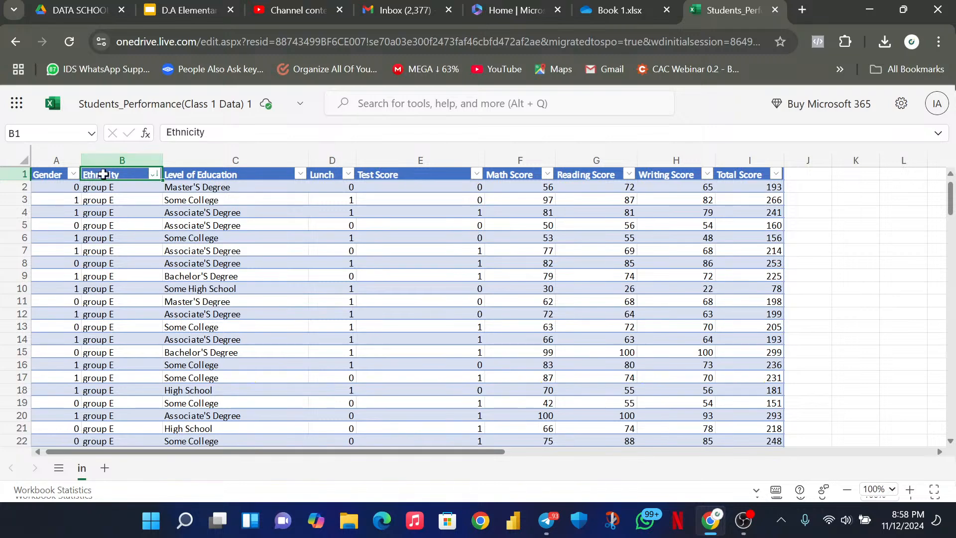
# Filter the Ethnicity column to show only the group A rows.
pyautogui.click(154, 176)
pyautogui.moveTo(282, 305)
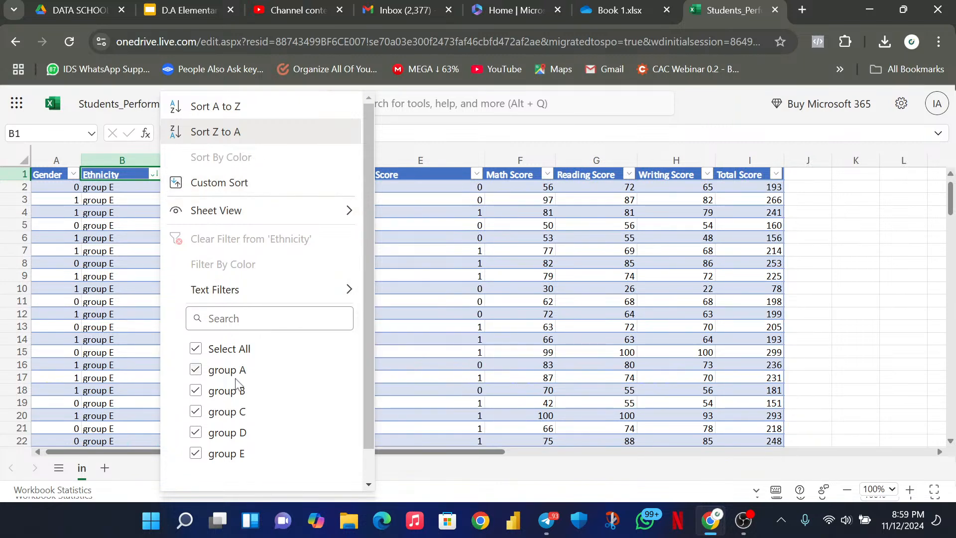
pyautogui.scroll(-1, 239, 414)
pyautogui.scroll(1, 238, 413)
pyautogui.scroll(-1, 230, 386)
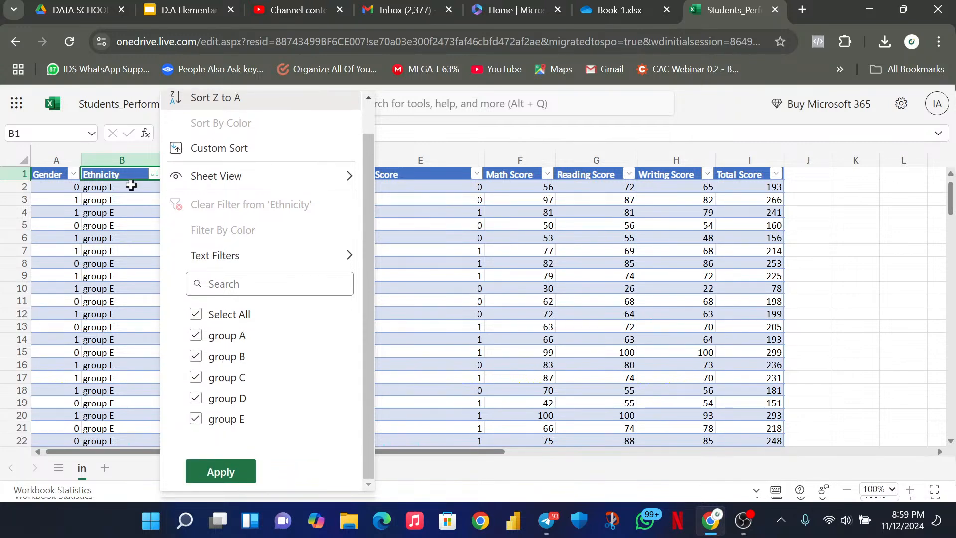
pyautogui.click(236, 317)
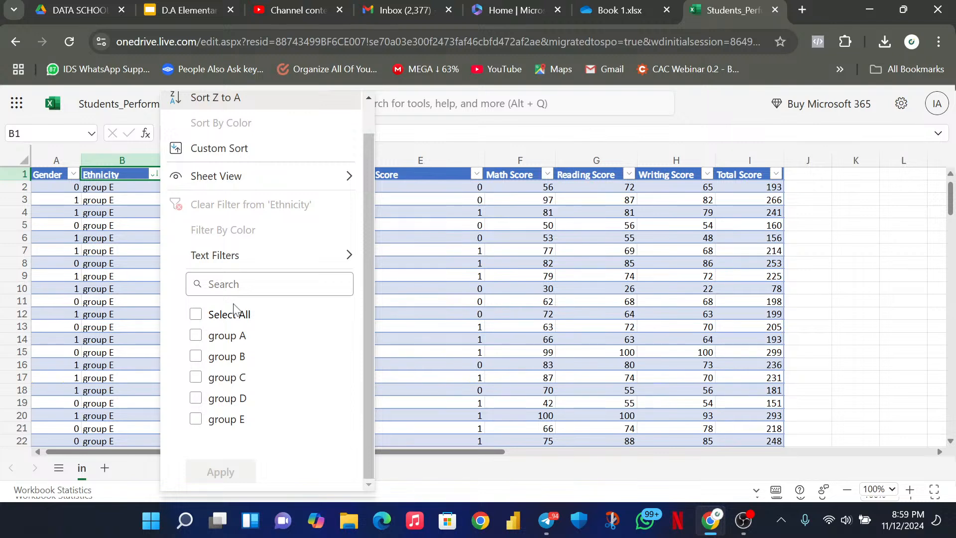
pyautogui.click(231, 315)
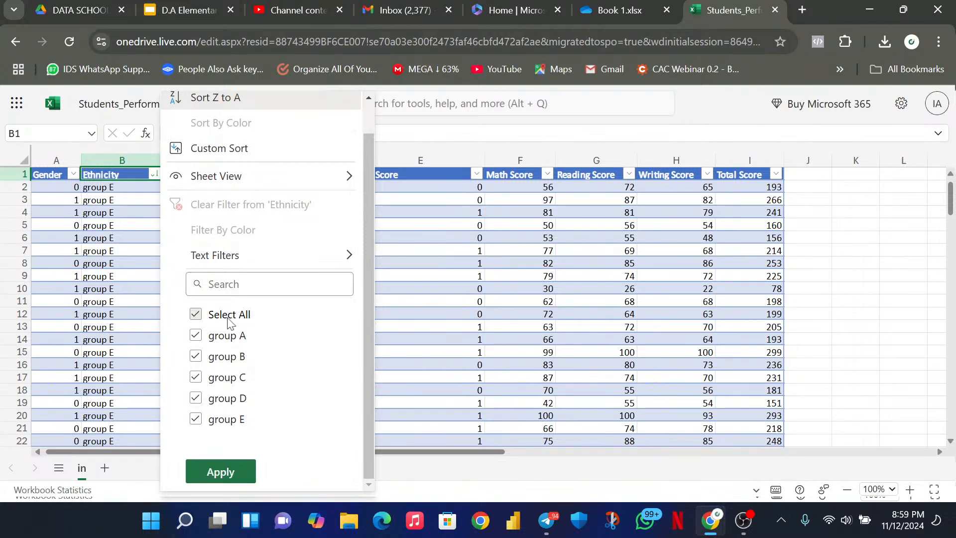
pyautogui.click(228, 320)
pyautogui.click(227, 337)
pyautogui.click(221, 473)
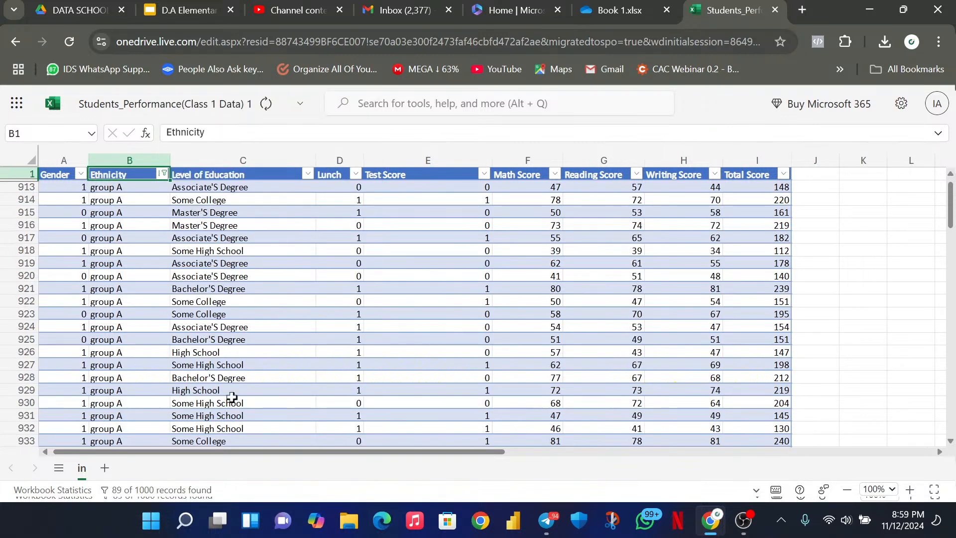
# Look through the filtered group A rows and undo the Ethnicity filter.
pyautogui.scroll(-20, 124, 289)
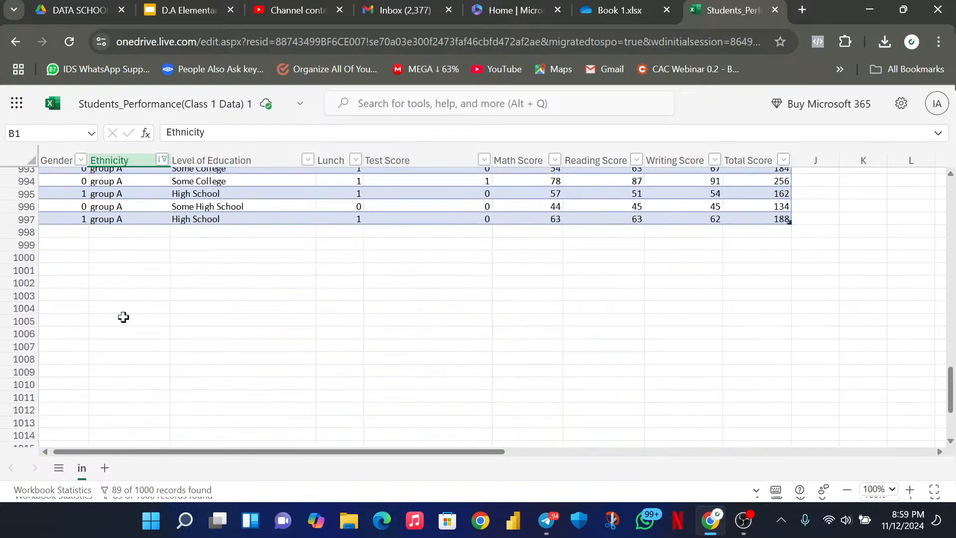
pyautogui.scroll(20, 118, 307)
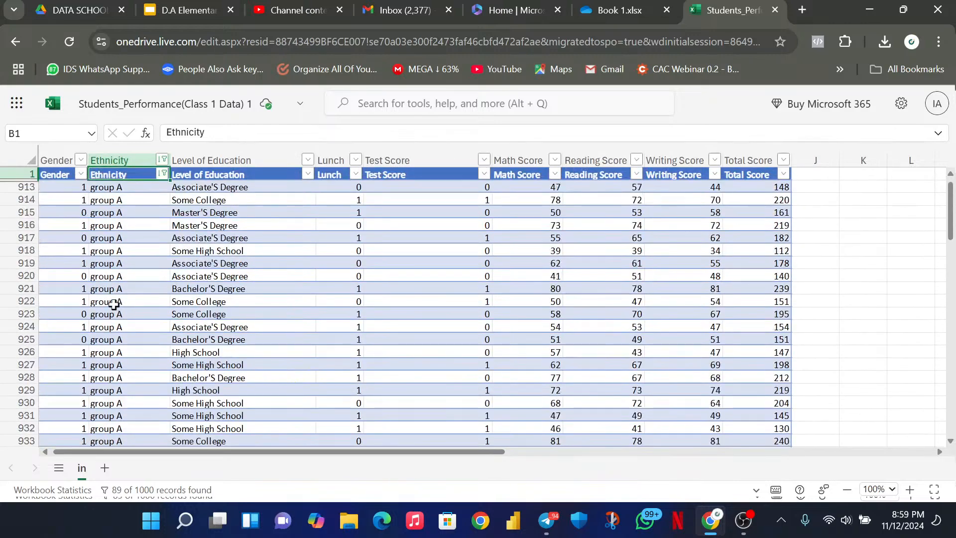
pyautogui.scroll(-9, 133, 215)
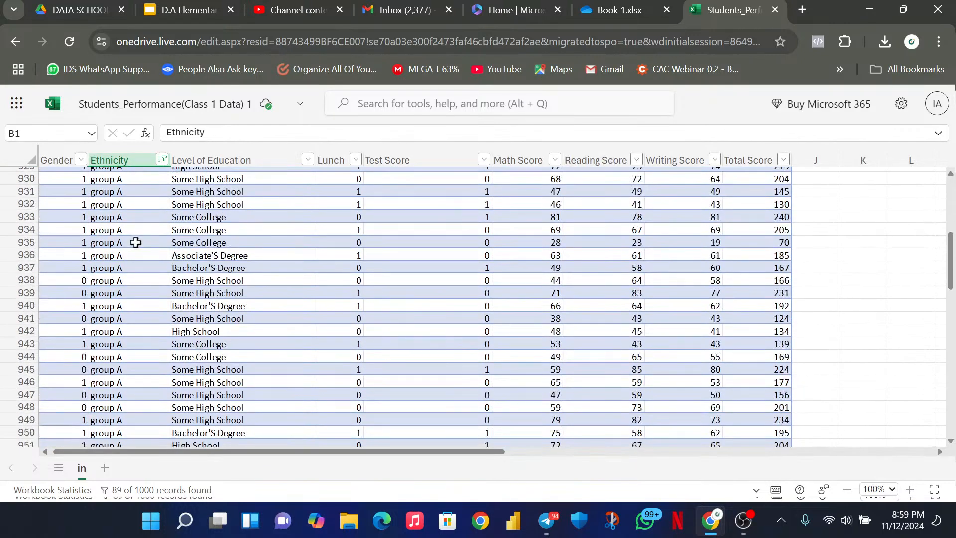
pyautogui.scroll(9, 133, 237)
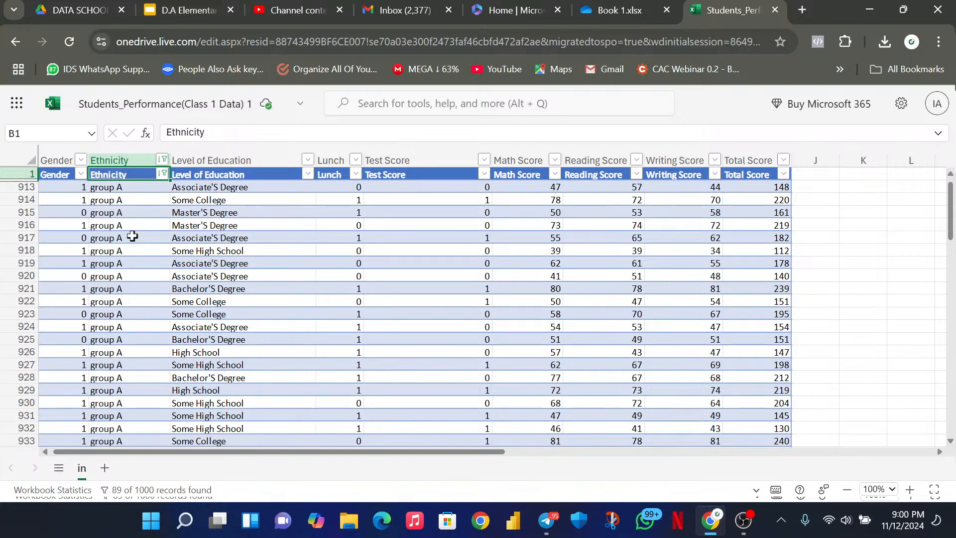
pyautogui.hotkey('ctrl', 'z')
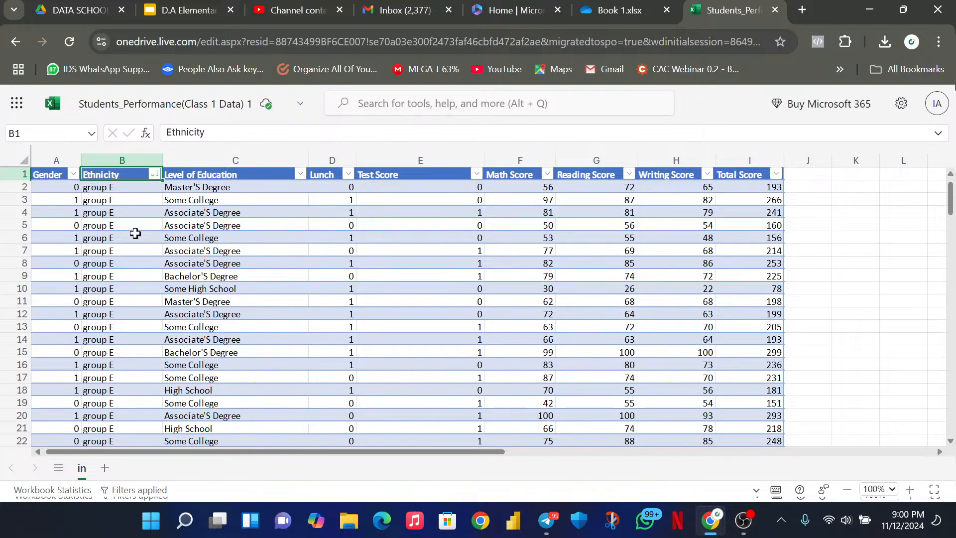
# Filter the Ethnicity column to show only group C and look through the filtered rows.
pyautogui.click(153, 175)
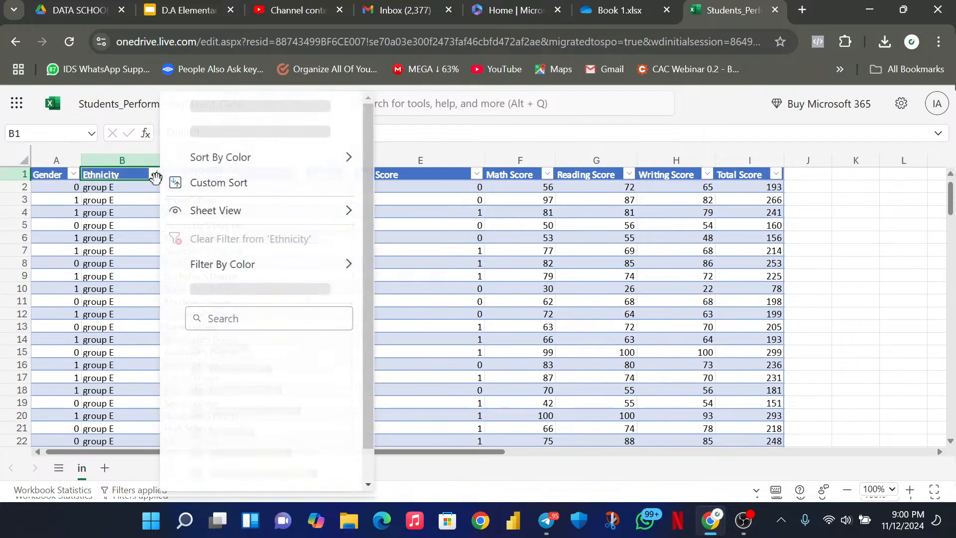
pyautogui.scroll(-1, 249, 343)
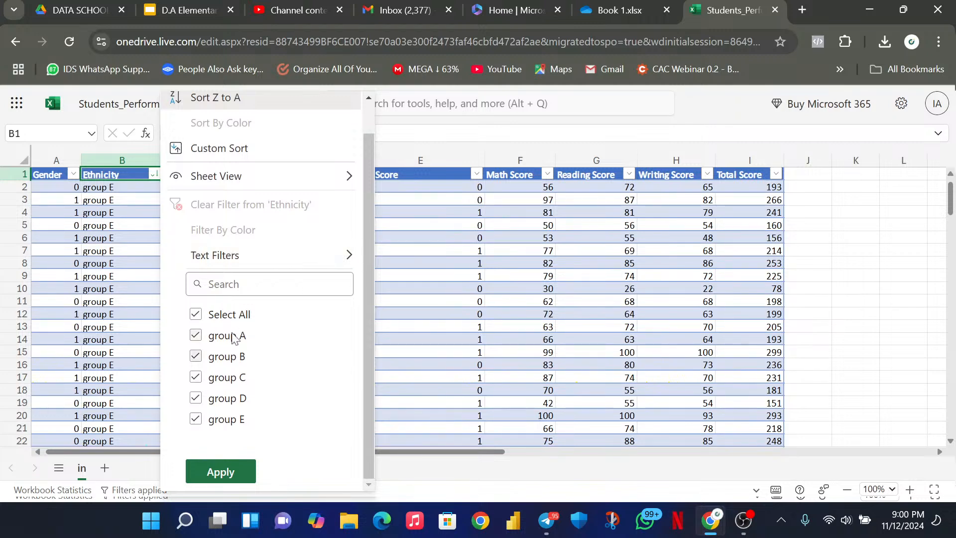
pyautogui.moveTo(332, 258)
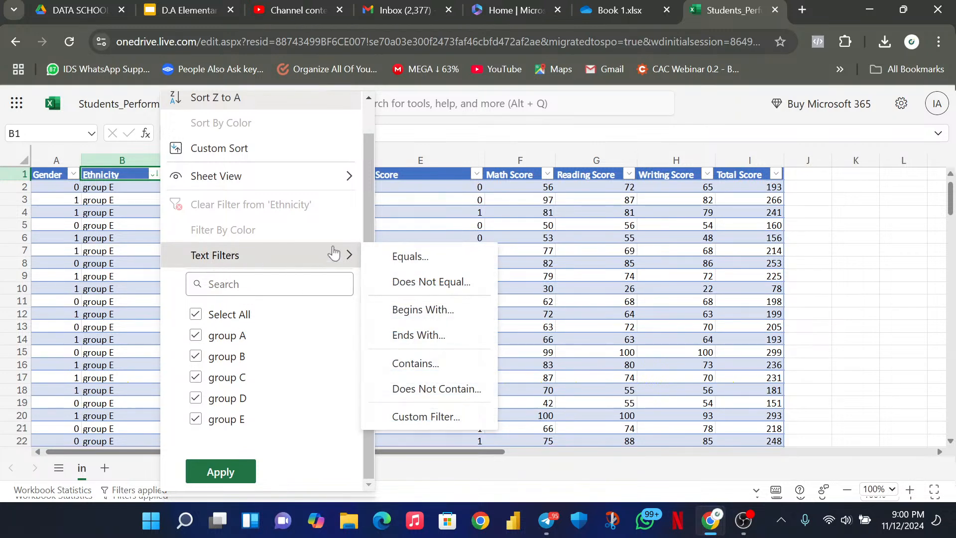
pyautogui.click(234, 316)
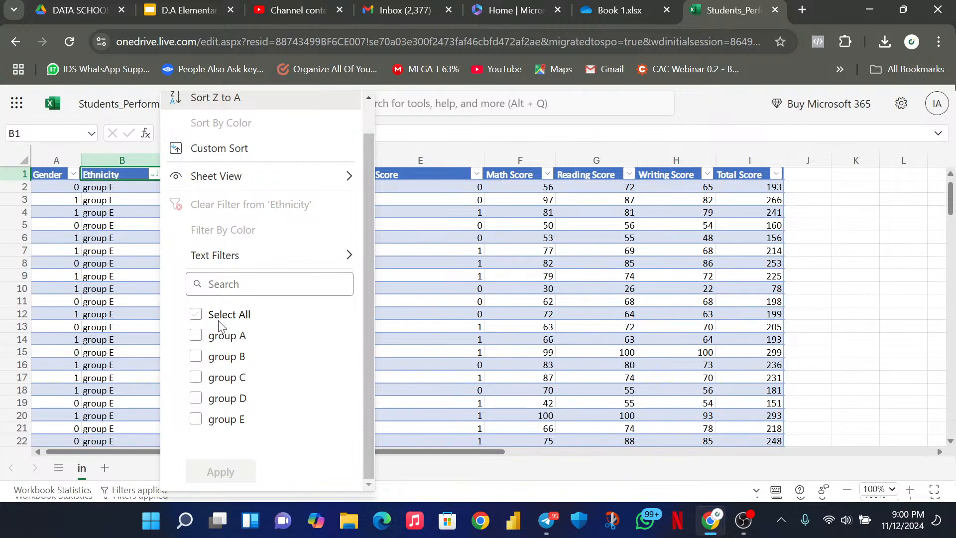
pyautogui.click(222, 379)
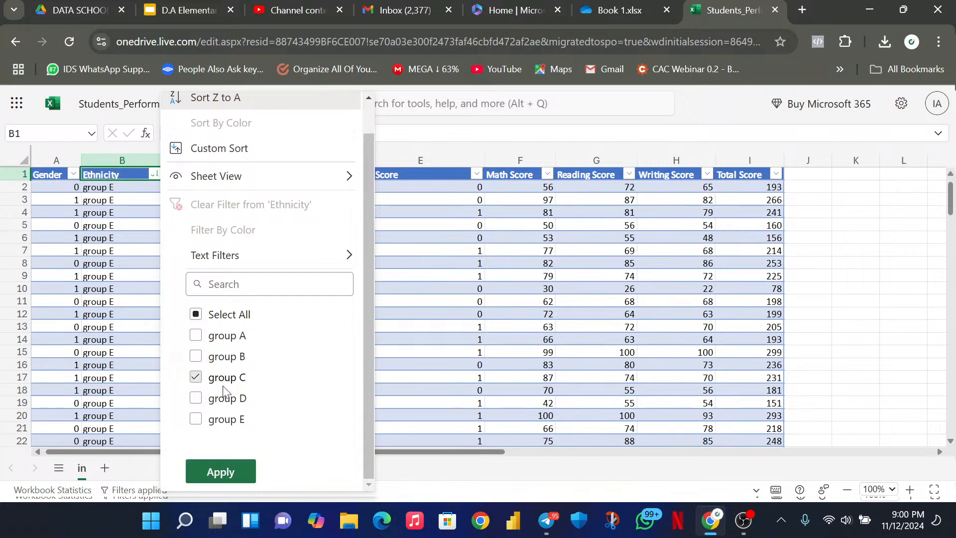
pyautogui.click(219, 472)
pyautogui.scroll(-15, 128, 247)
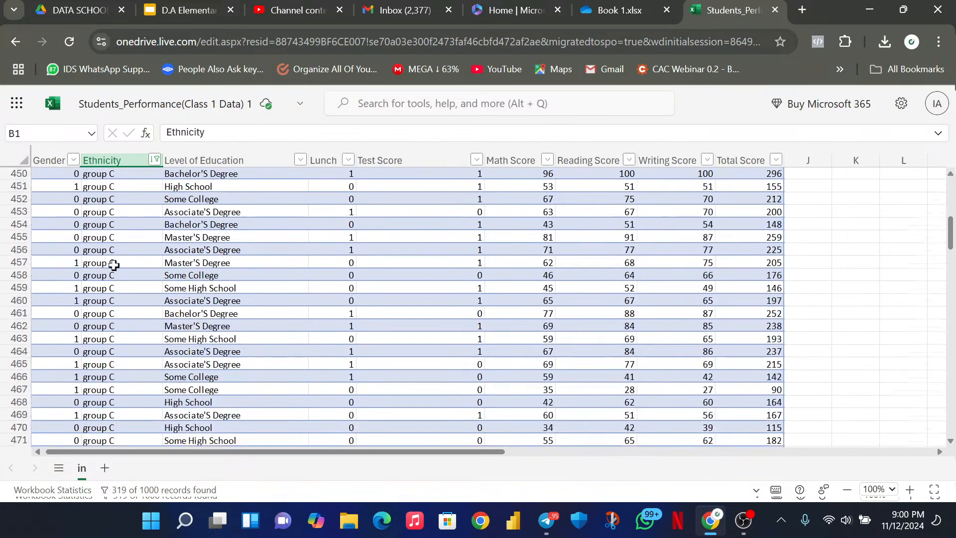
pyautogui.scroll(15, 114, 265)
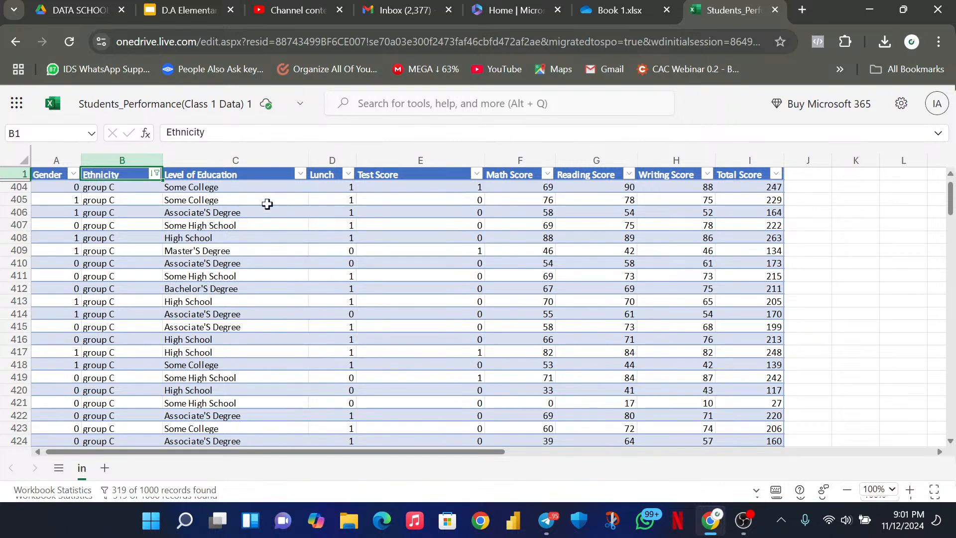
pyautogui.click(157, 173)
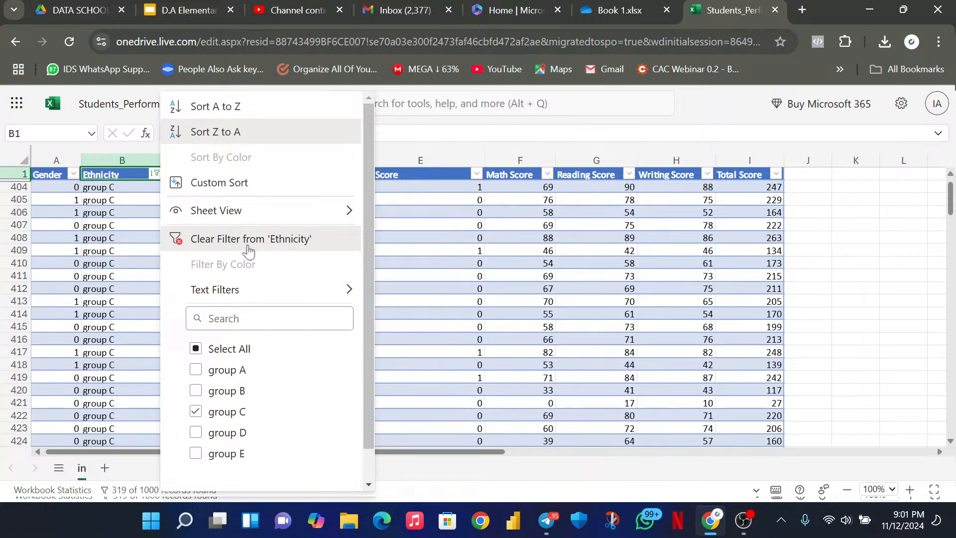
pyautogui.click(103, 174)
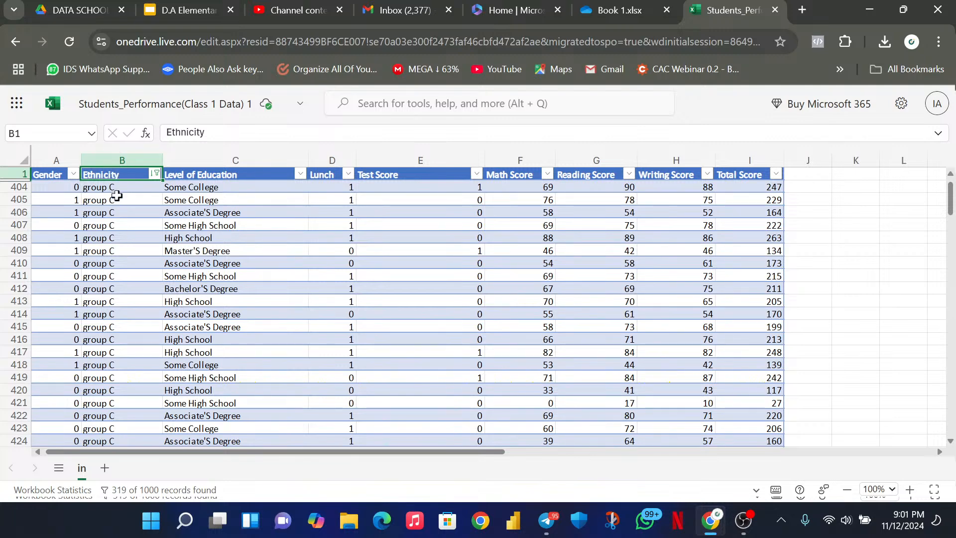
# Clear the group C filter from the Ethnicity column so every group is included again.
pyautogui.hotkey('ctrl', 'space')
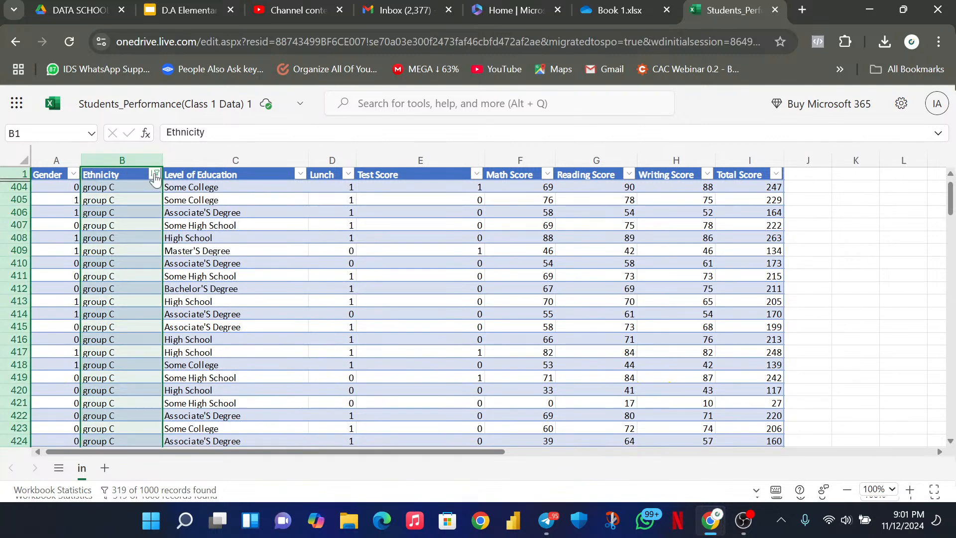
pyautogui.click(156, 176)
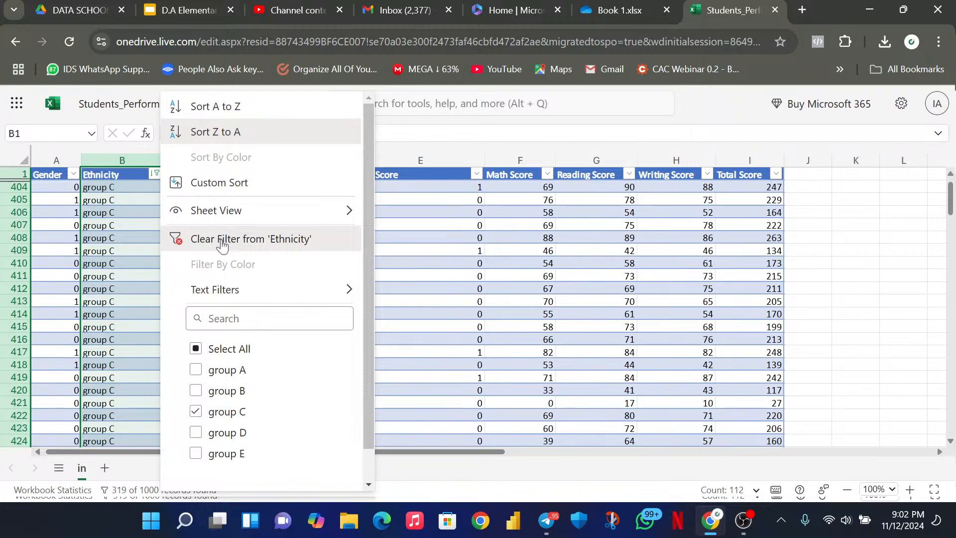
pyautogui.click(267, 242)
pyautogui.click(132, 238)
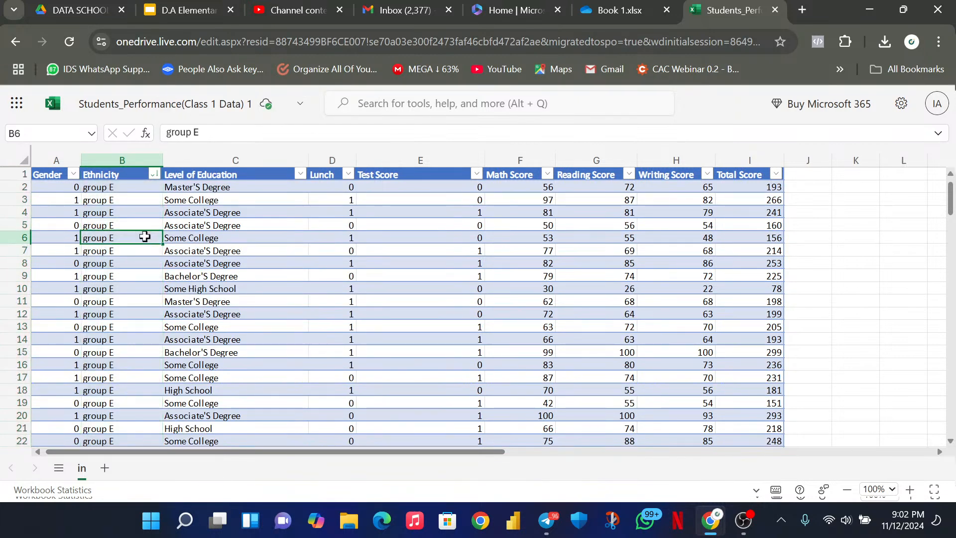
pyautogui.click(154, 175)
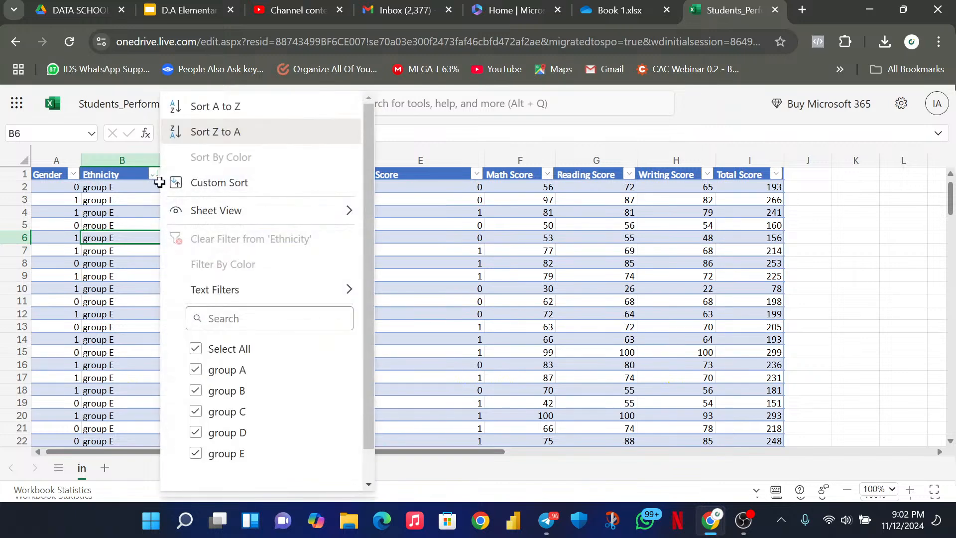
pyautogui.moveTo(197, 210)
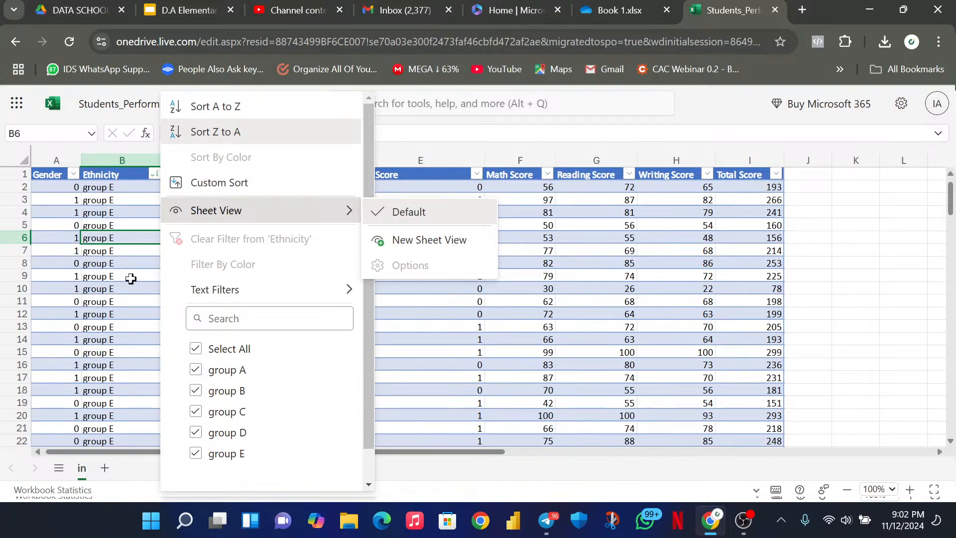
pyautogui.click(111, 274)
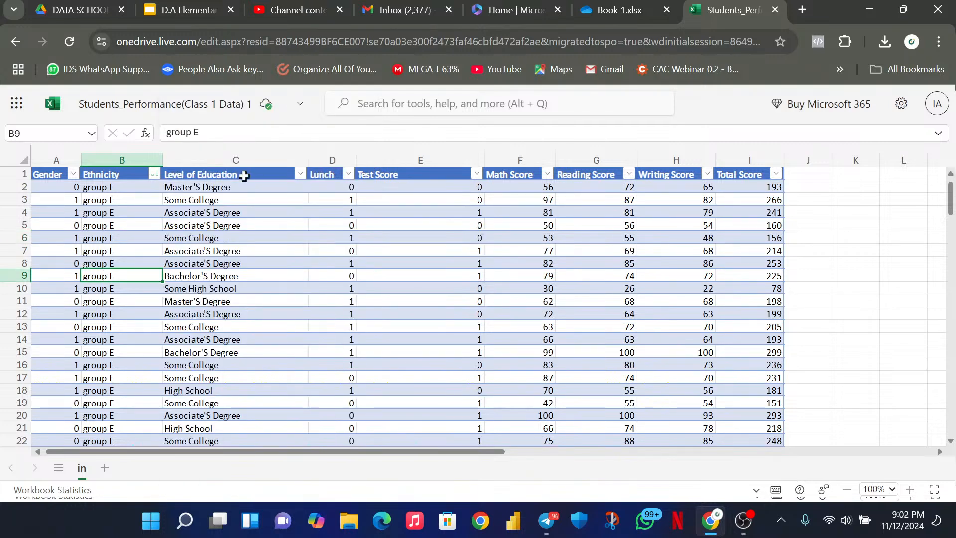
# Filter the Level of Education column to show only Master'S Degree and look through the filtered rows.
pyautogui.click(250, 176)
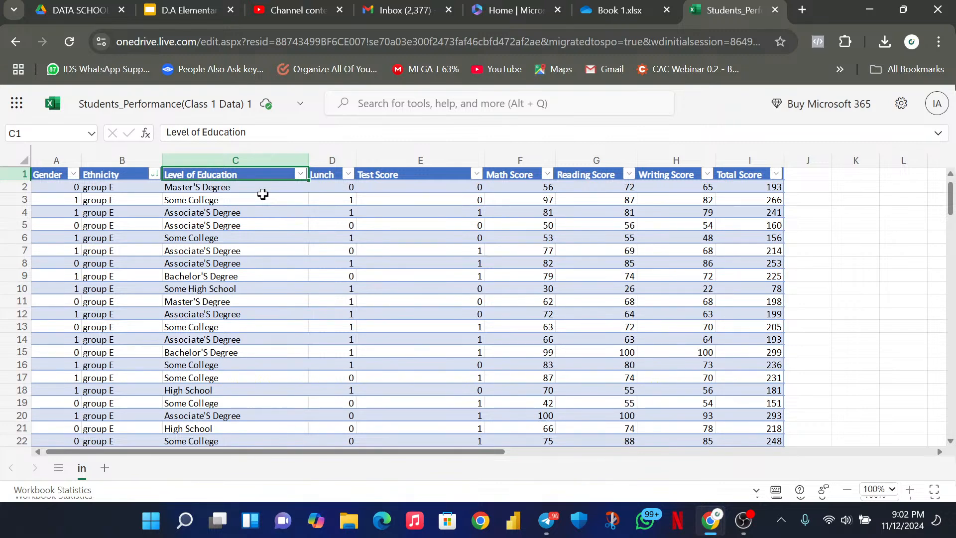
pyautogui.click(300, 176)
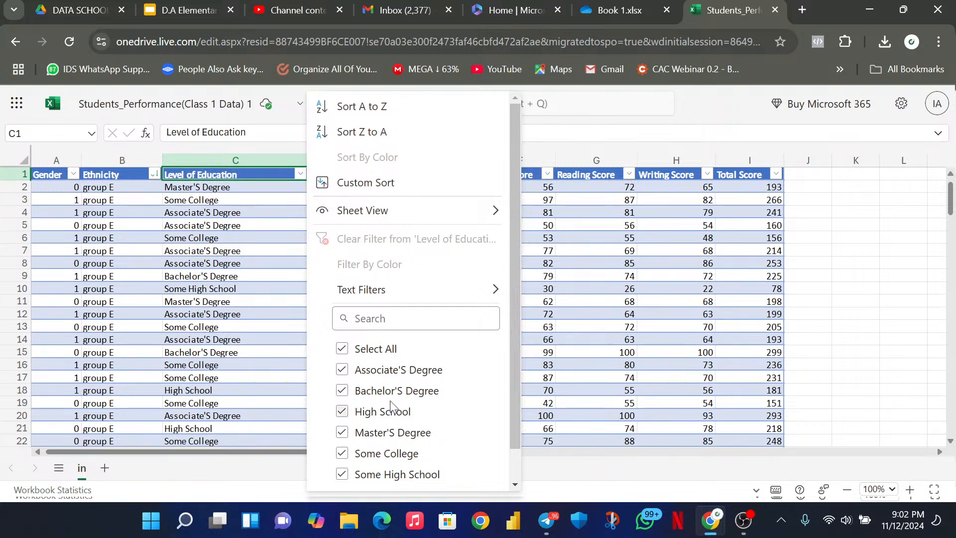
pyautogui.scroll(-2, 406, 359)
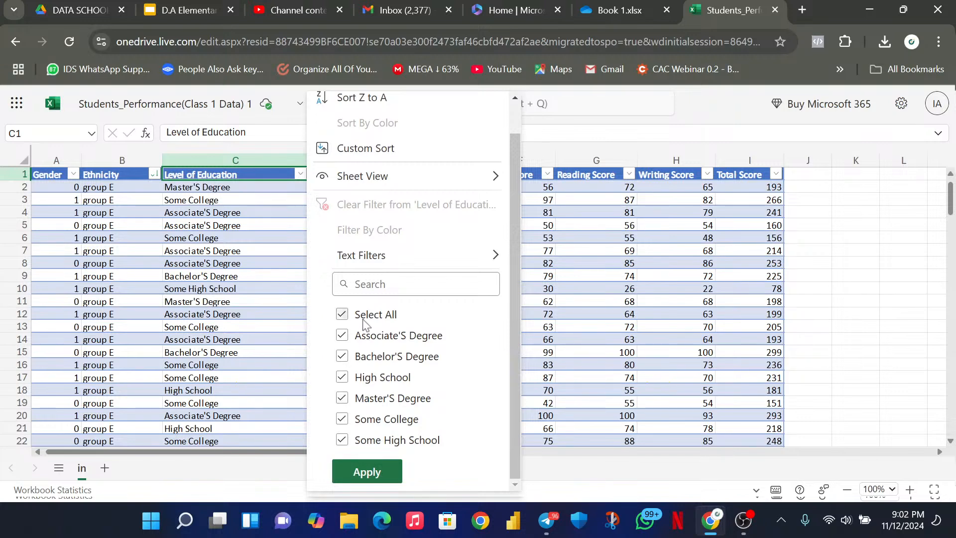
pyautogui.click(343, 316)
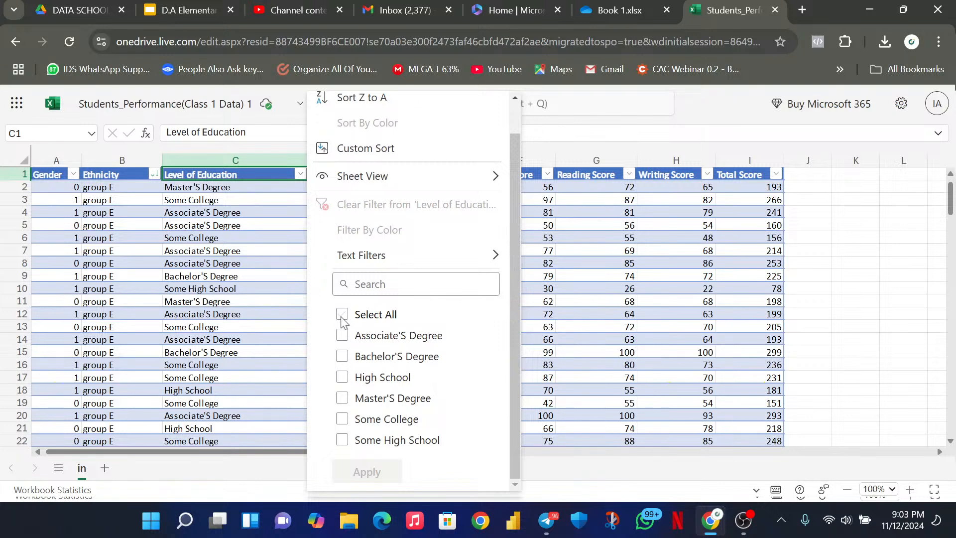
pyautogui.click(342, 315)
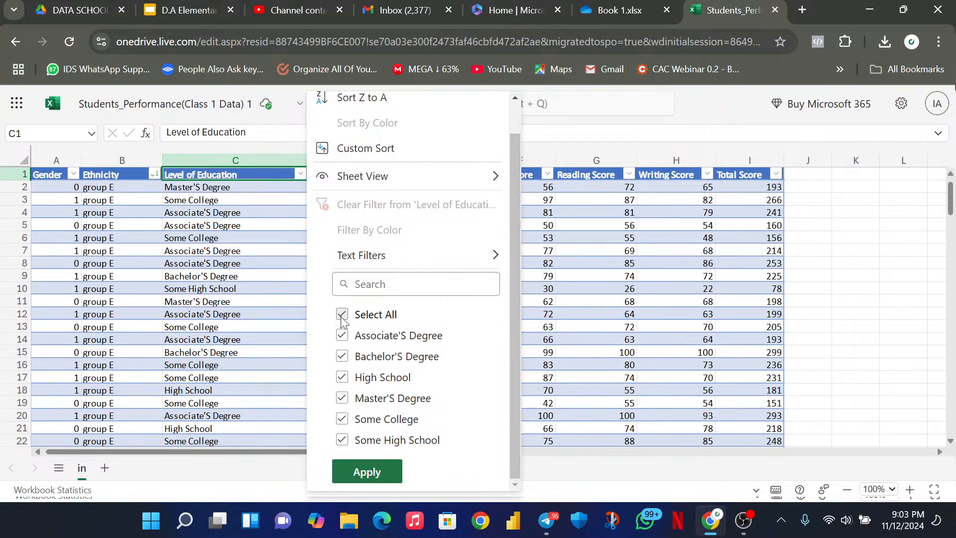
pyautogui.click(342, 316)
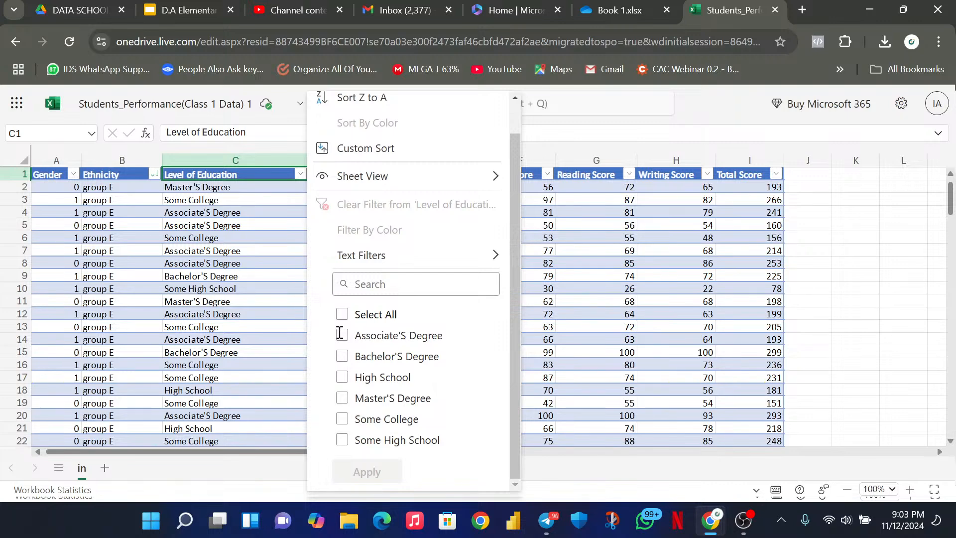
pyautogui.click(342, 398)
pyautogui.click(367, 471)
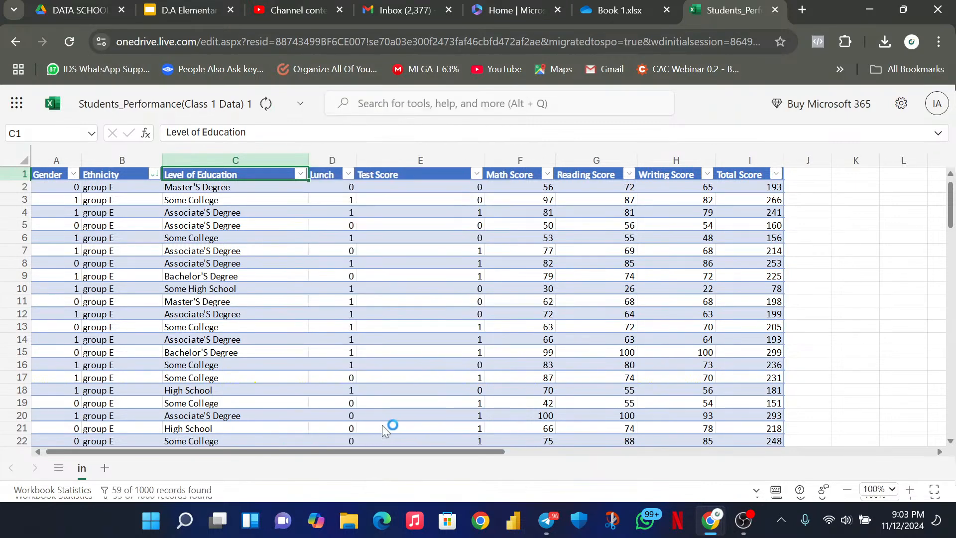
pyautogui.scroll(-10, 252, 264)
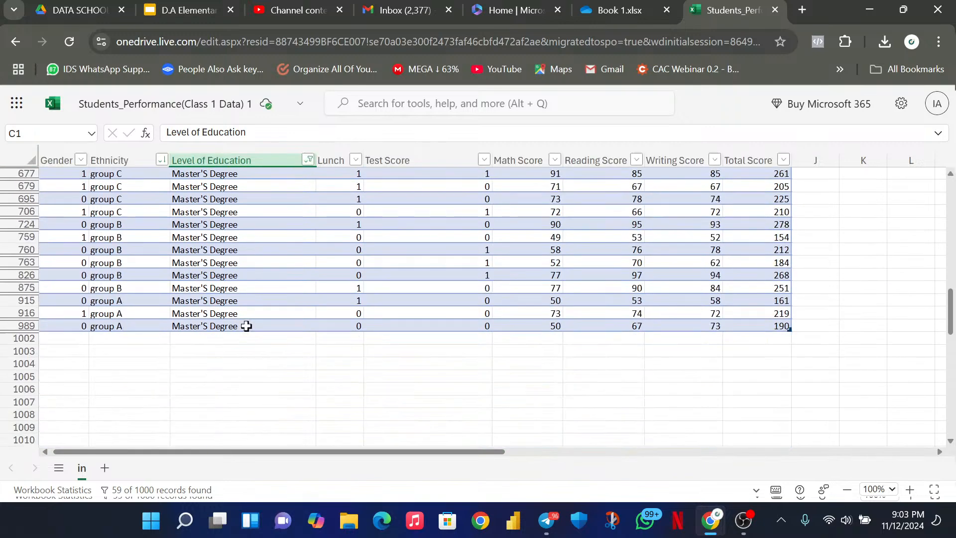
pyautogui.scroll(-5, 246, 325)
pyautogui.scroll(20, 245, 314)
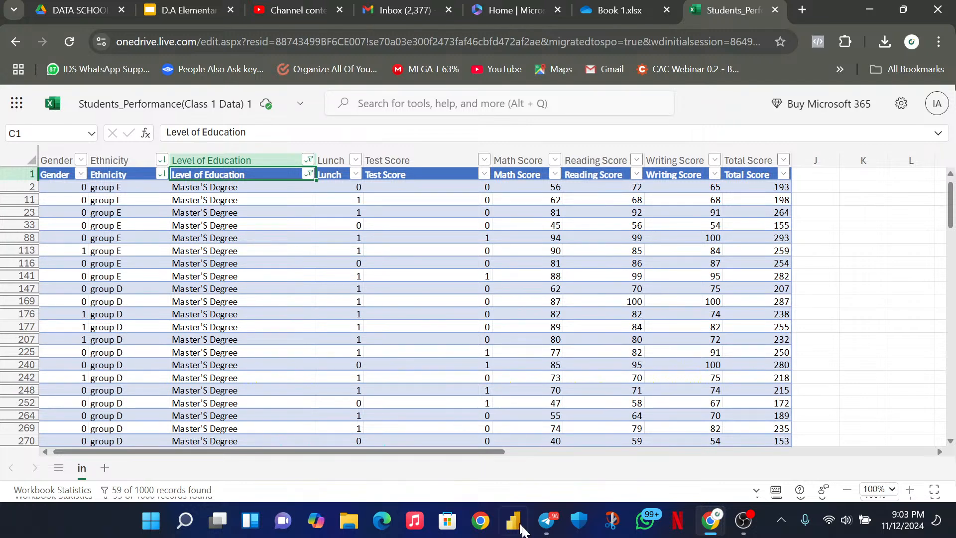
pyautogui.click(547, 521)
pyautogui.click(411, 288)
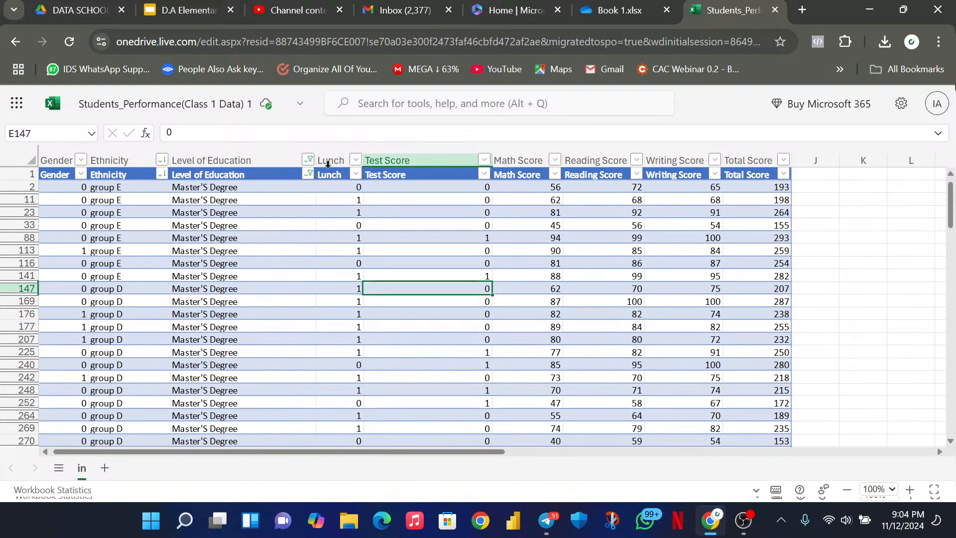
pyautogui.click(756, 188)
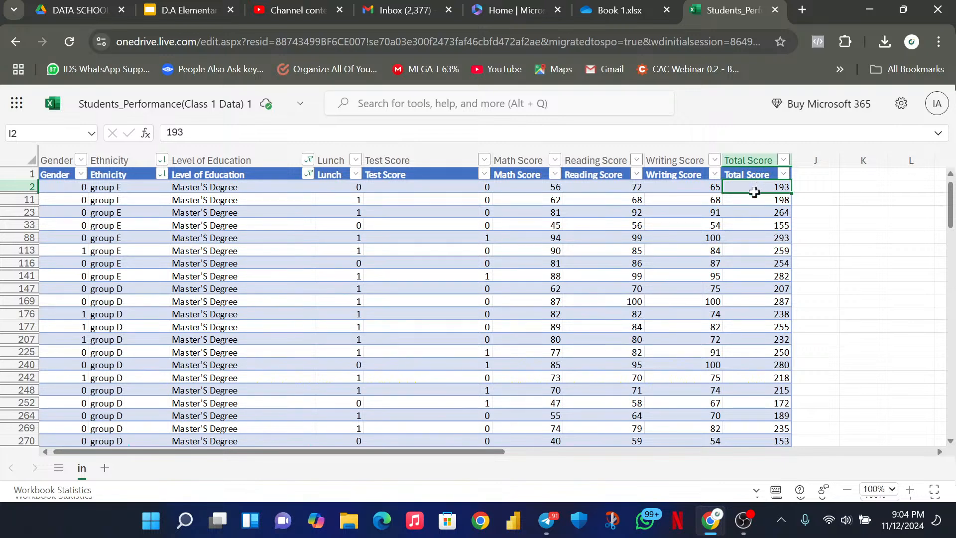
pyautogui.click(210, 114)
pyautogui.click(660, 286)
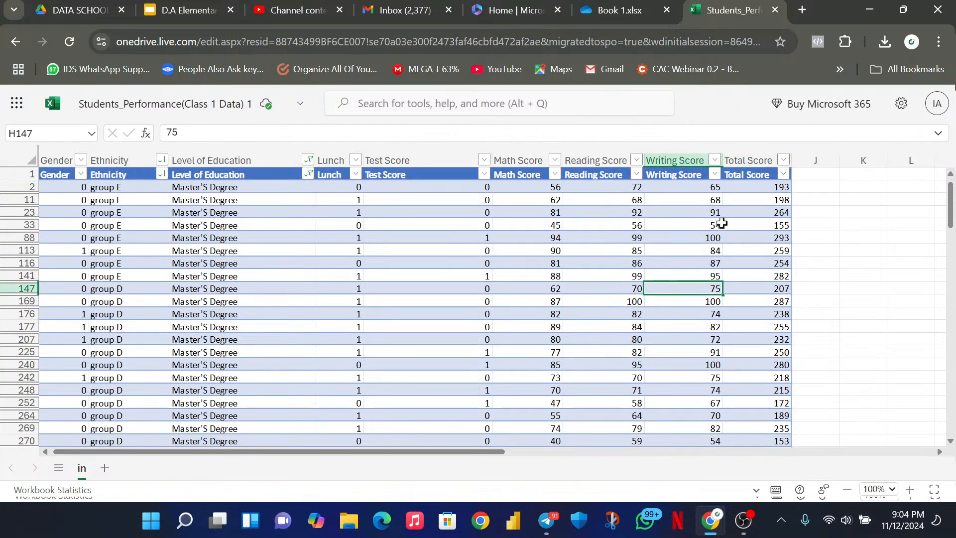
pyautogui.click(741, 199)
pyautogui.click(756, 187)
pyautogui.click(753, 211)
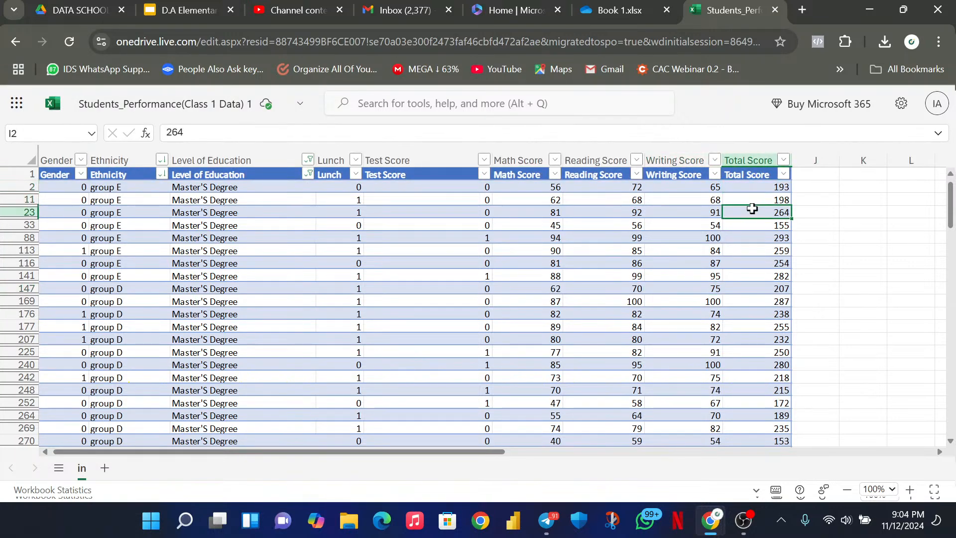
pyautogui.click(742, 187)
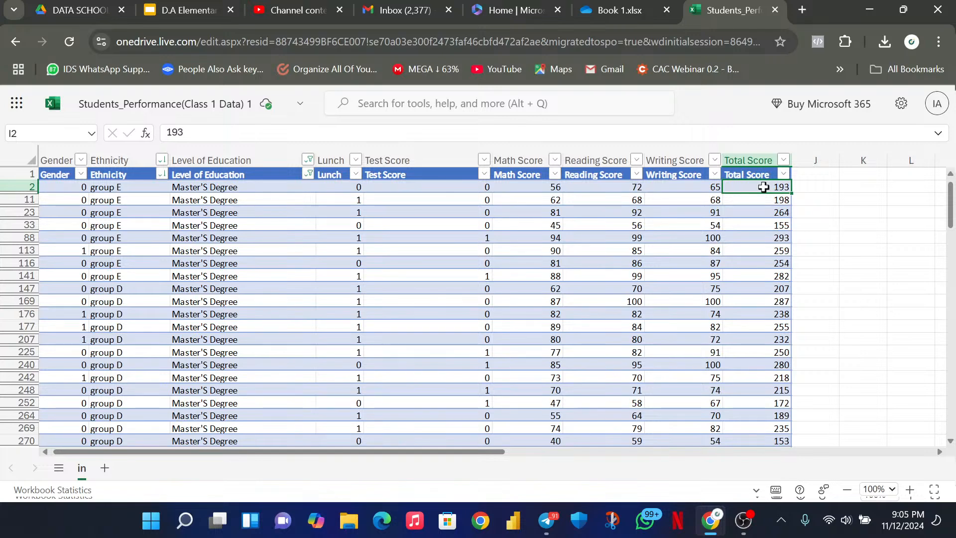
pyautogui.click(785, 175)
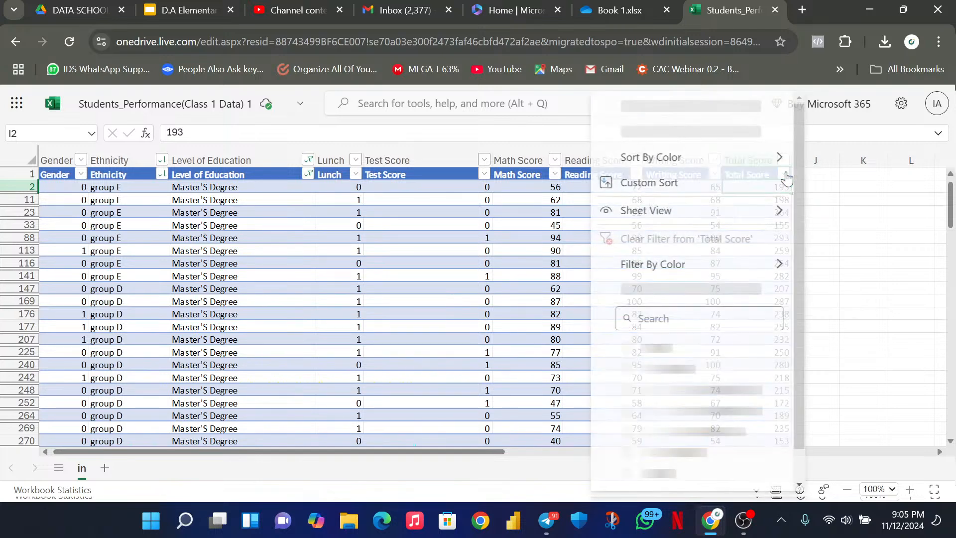
pyautogui.click(483, 322)
pyautogui.click(776, 190)
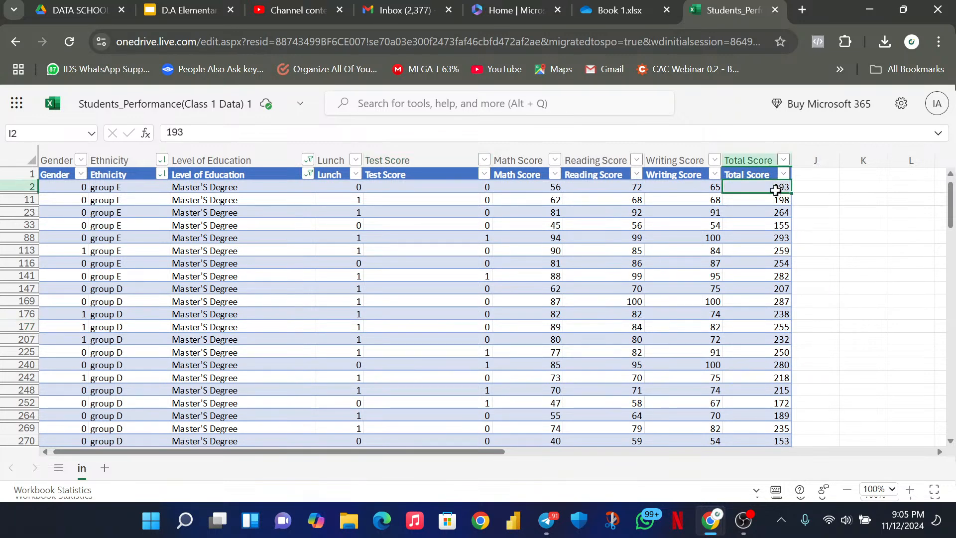
# Clear the contents of the entire Total Score column while keeping the column in the table.
pyautogui.click(740, 165)
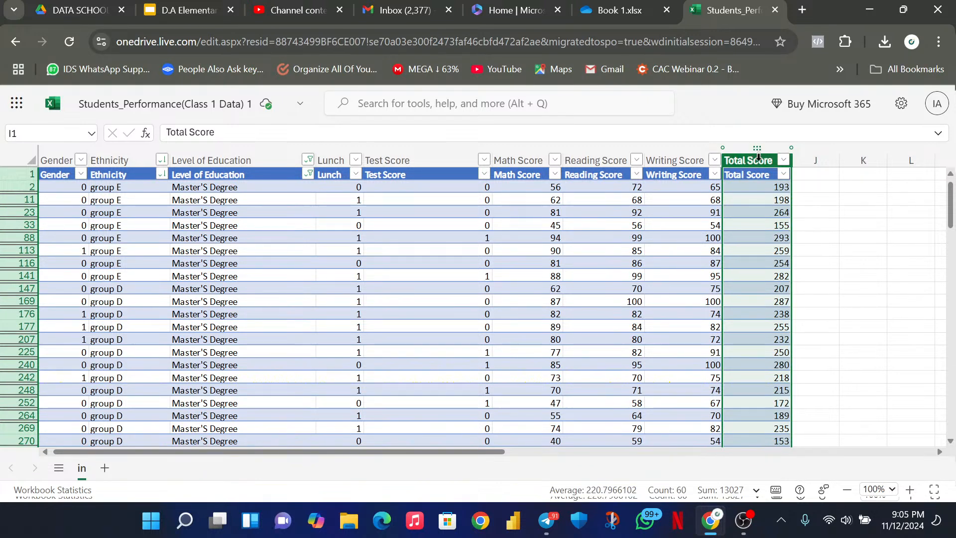
pyautogui.rightClick(751, 170)
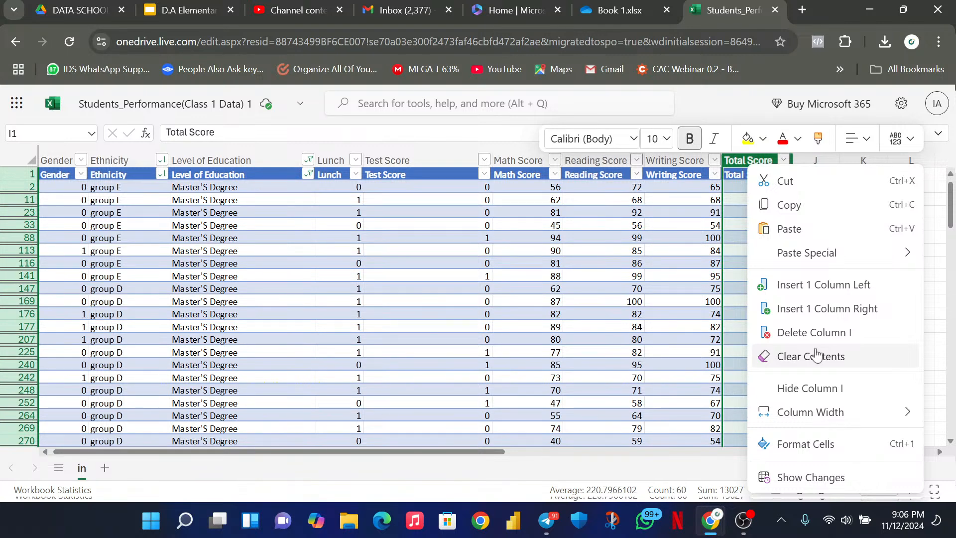
pyautogui.press('Escape')
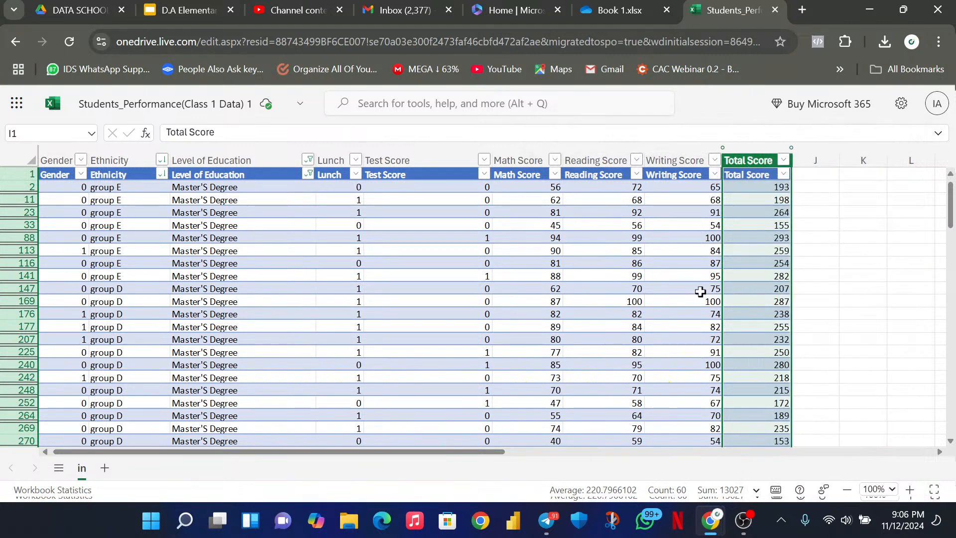
pyautogui.click(757, 264)
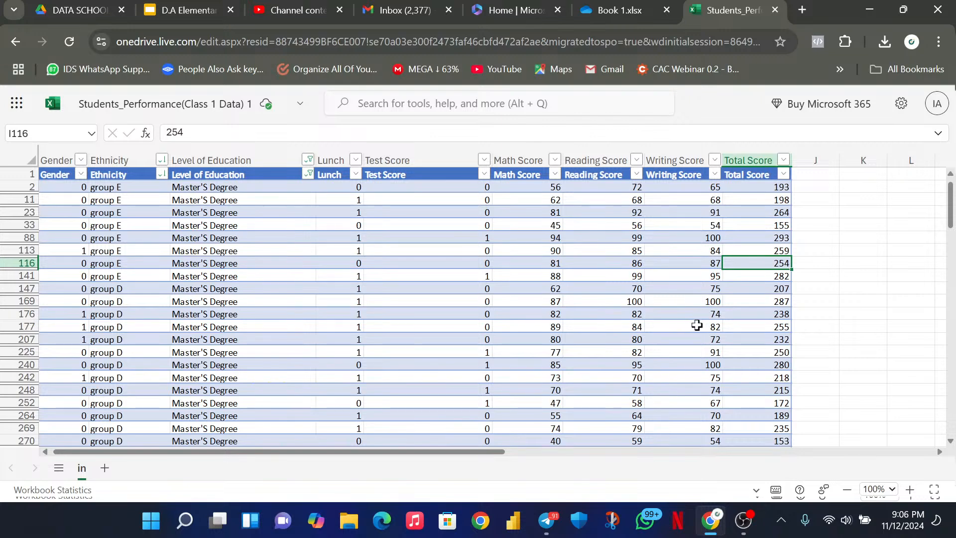
pyautogui.click(755, 157)
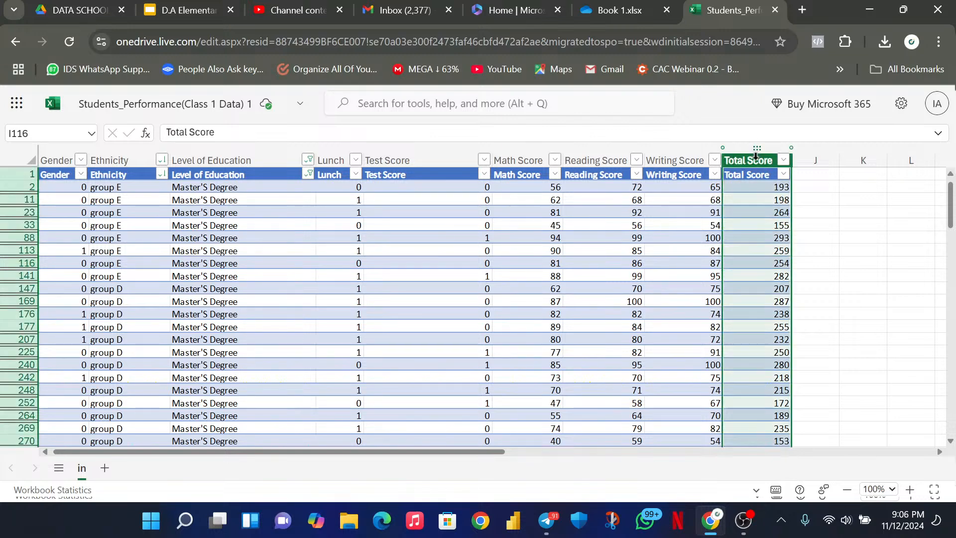
pyautogui.rightClick(743, 220)
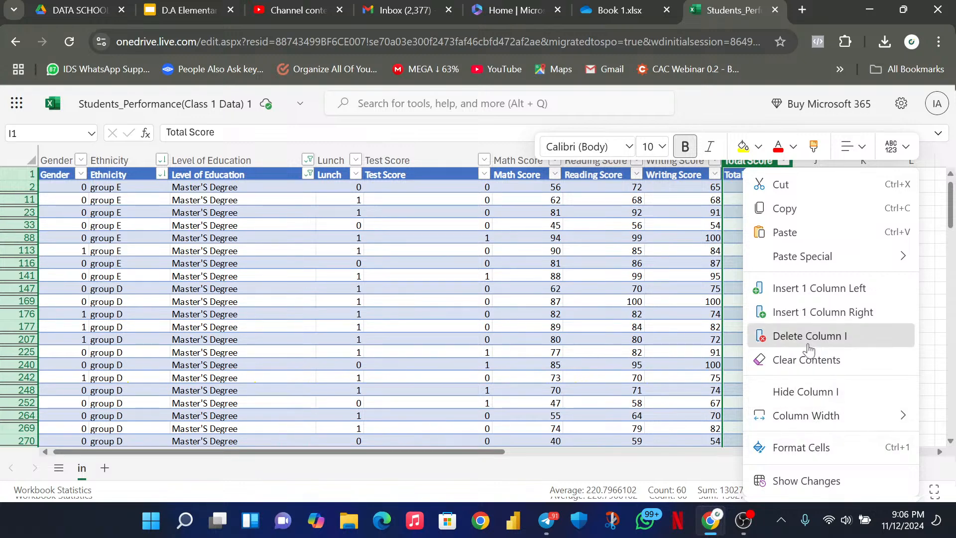
pyautogui.click(817, 375)
pyautogui.click(758, 263)
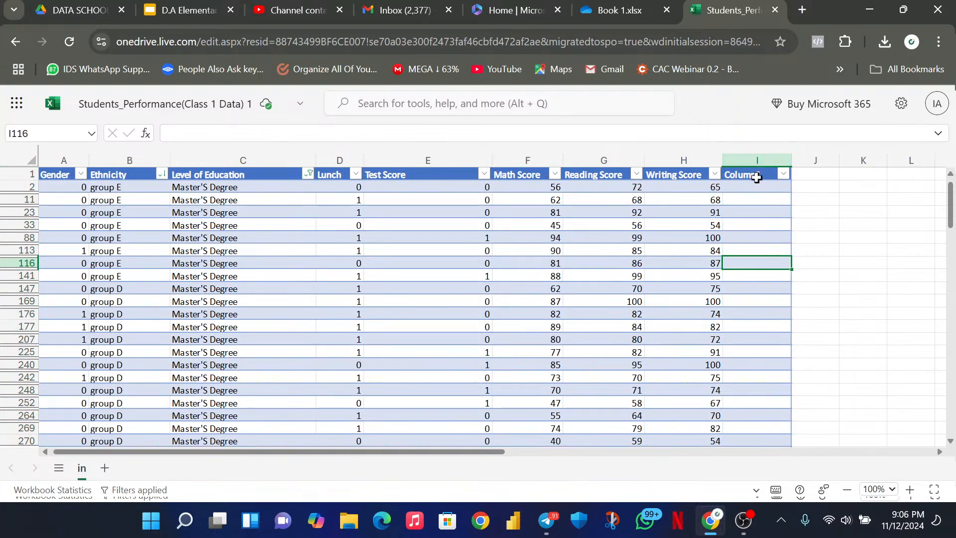
# Rename the header of the emptied column I as Total Score.
pyautogui.doubleClick(757, 175)
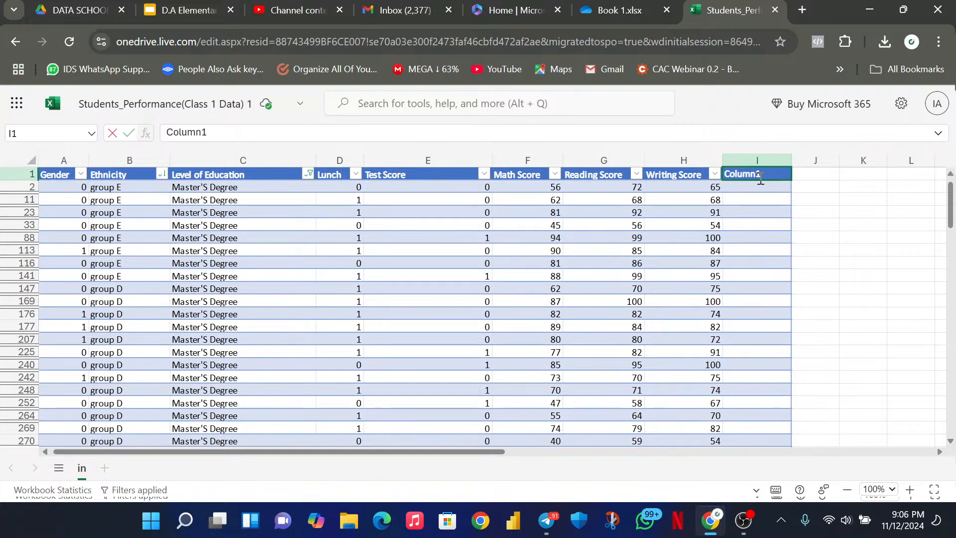
pyautogui.press('BackSpace')
pyautogui.press('BackSpace')
pyautogui.press('BackSpace')
pyautogui.press('BackSpace')
pyautogui.press('BackSpace')
pyautogui.press('BackSpace')
pyautogui.press('BackSpace')
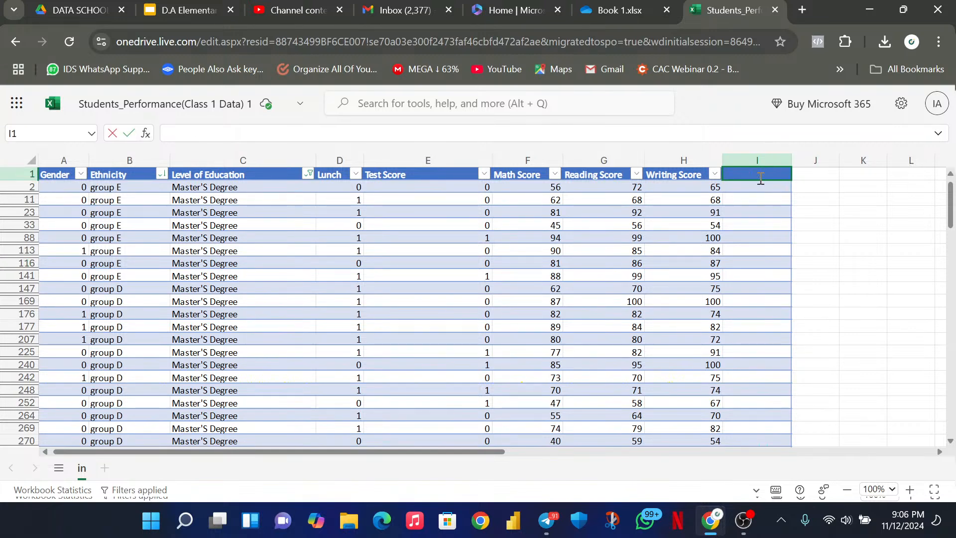
pyautogui.write('Total Score')
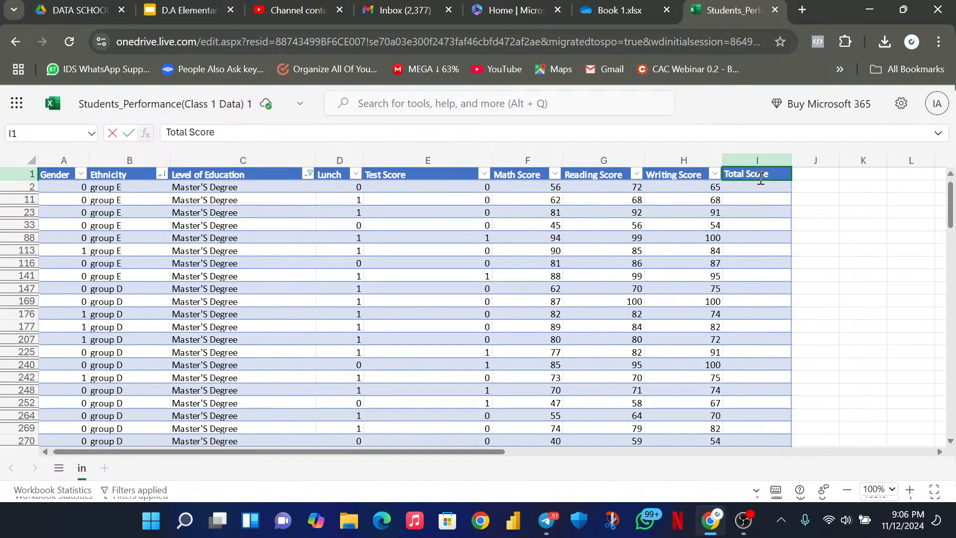
pyautogui.click(762, 186)
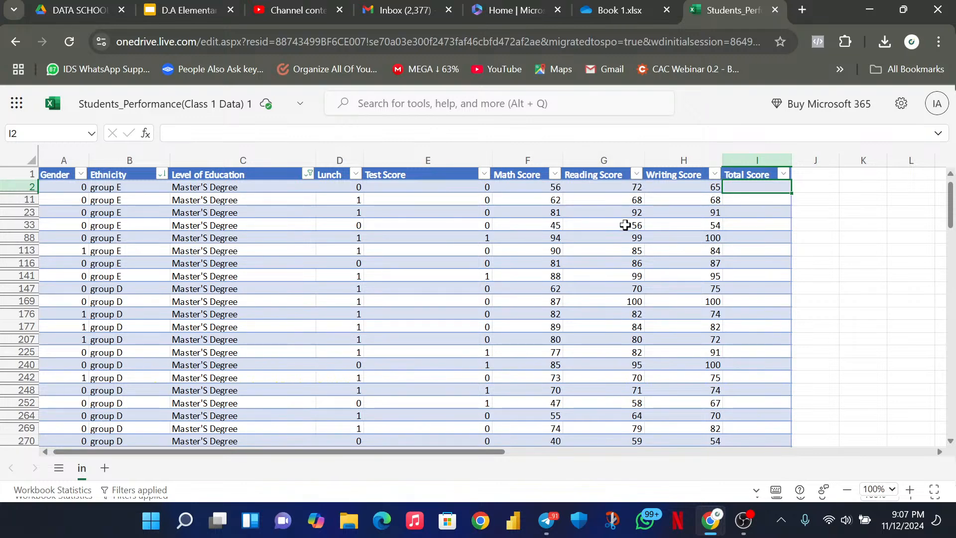
pyautogui.scroll(-10, 364, 259)
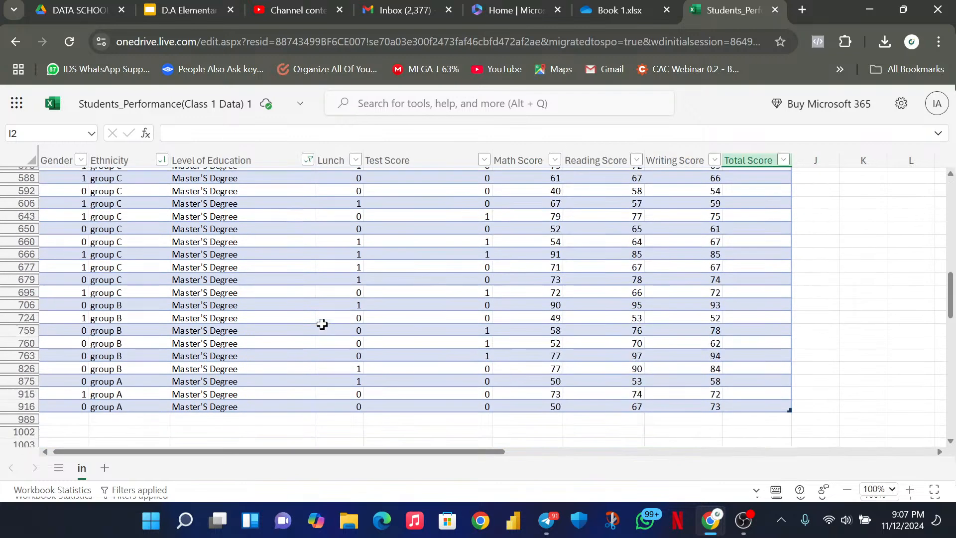
pyautogui.scroll(10, 340, 280)
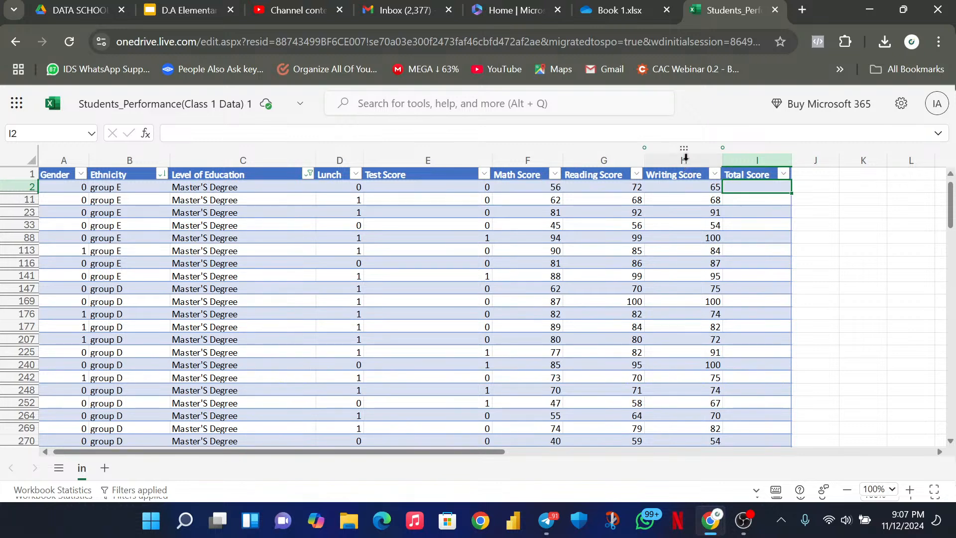
# Rename the header of the Lunch column as Lunch Score.
pyautogui.click(337, 175)
pyautogui.doubleClick(337, 175)
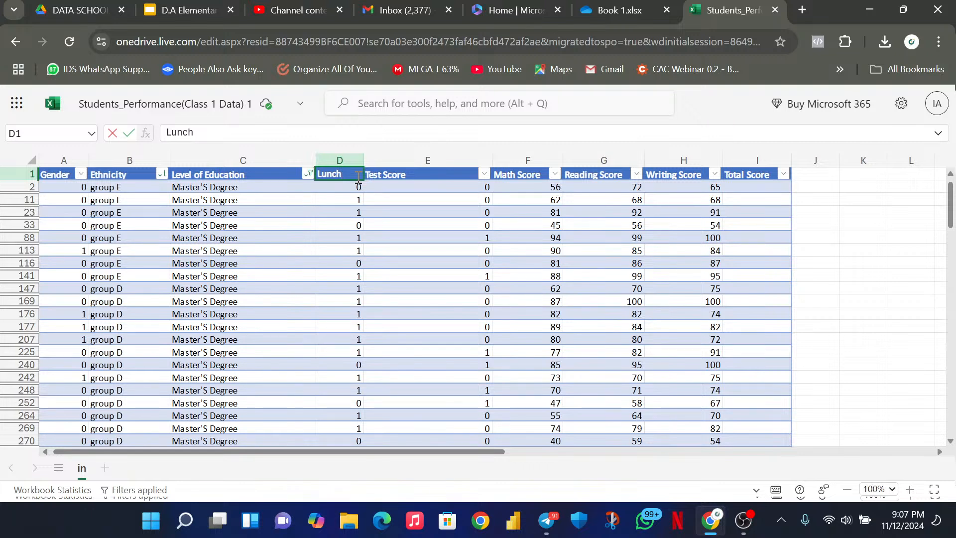
pyautogui.write('Score')
pyautogui.click(407, 224)
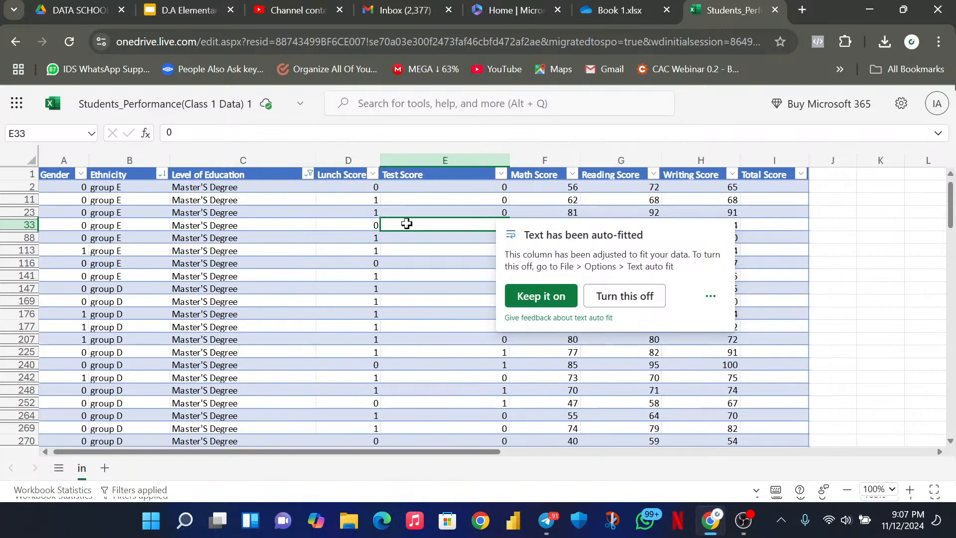
pyautogui.click(346, 178)
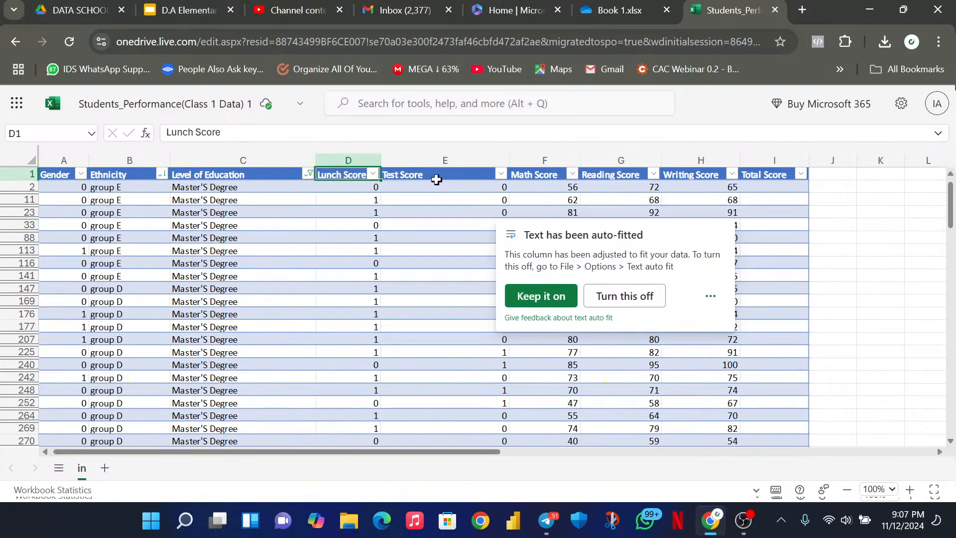
pyautogui.click(357, 195)
# Close the text auto-fit notice, keeping automatic column fitting turned on.
pyautogui.click(780, 184)
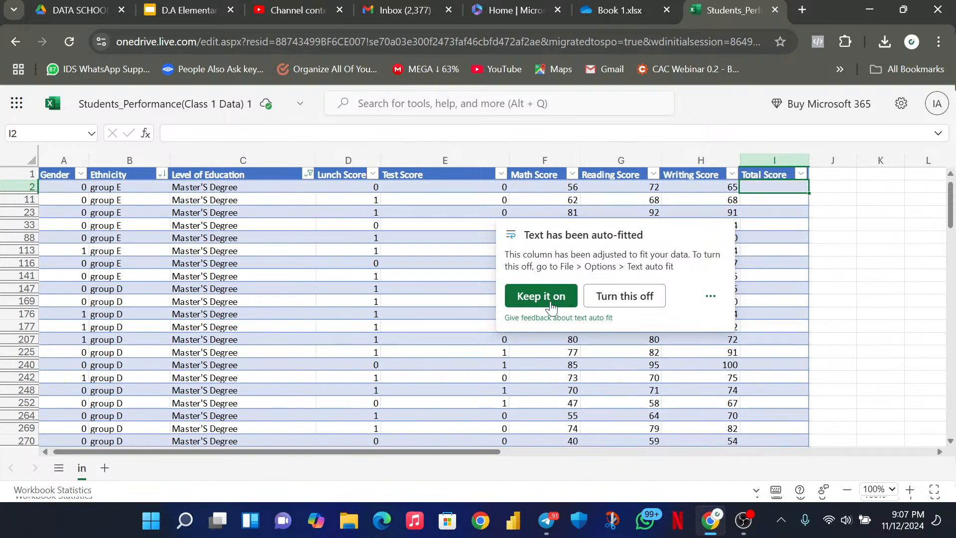
pyautogui.click(640, 309)
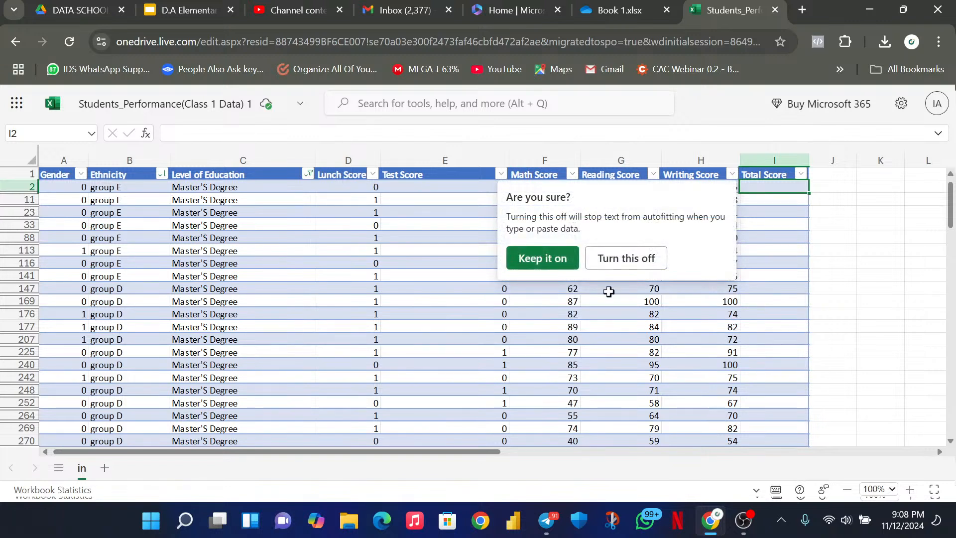
pyautogui.click(612, 326)
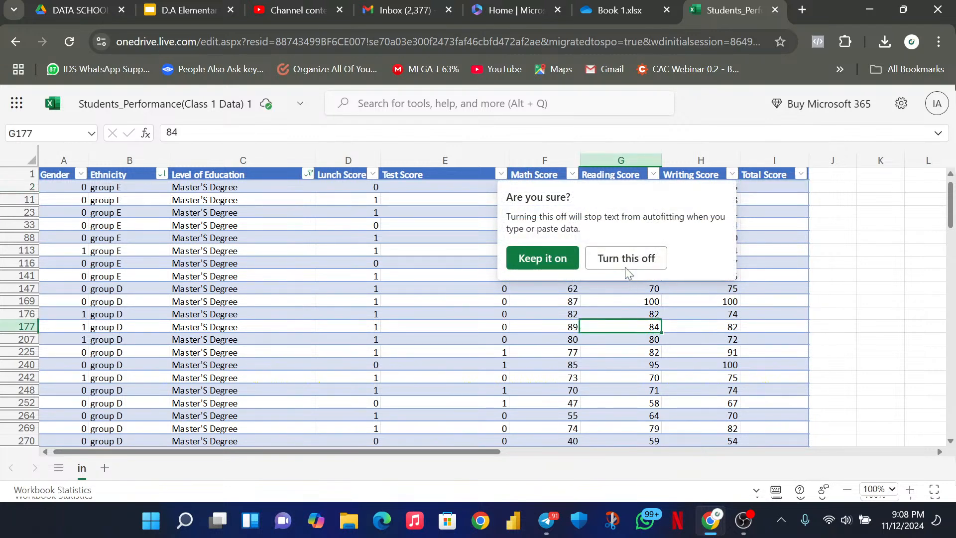
pyautogui.click(778, 183)
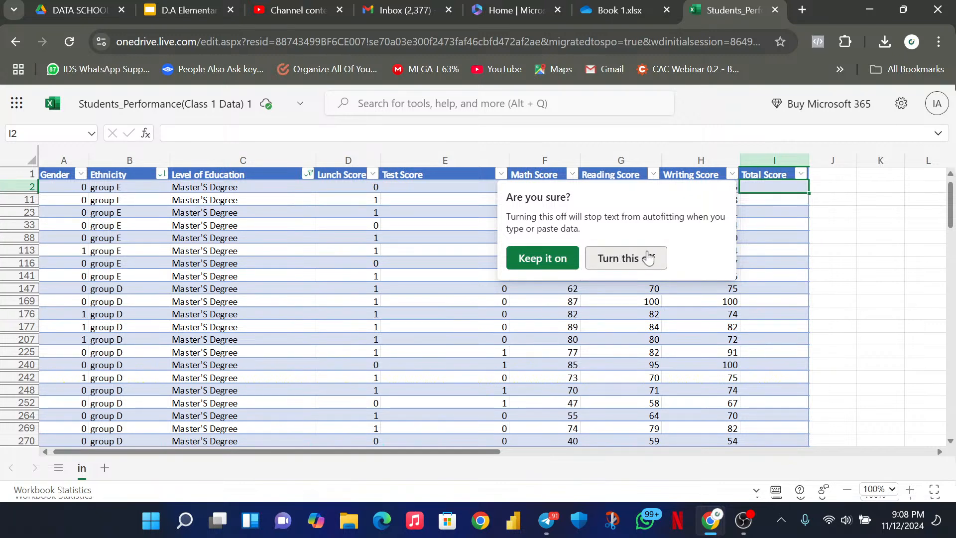
pyautogui.click(557, 271)
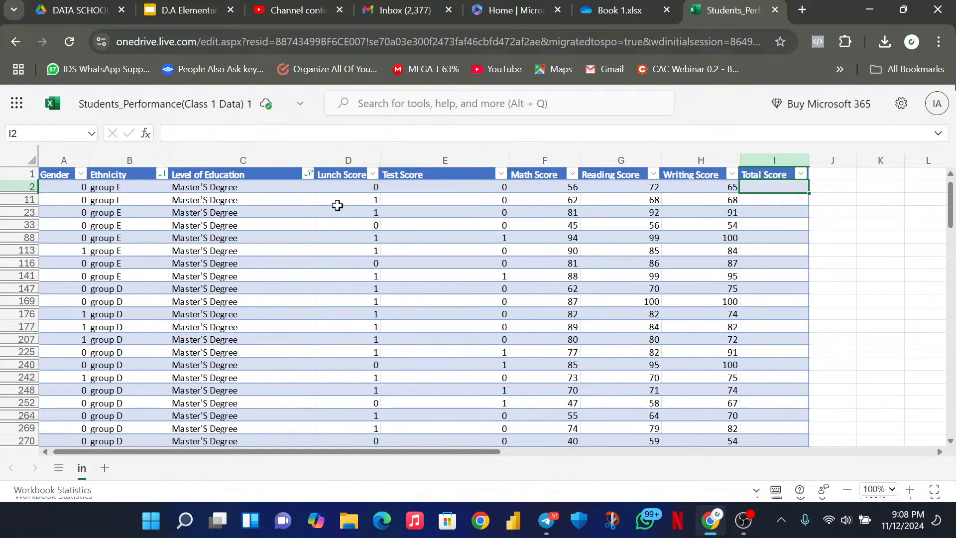
pyautogui.click(331, 187)
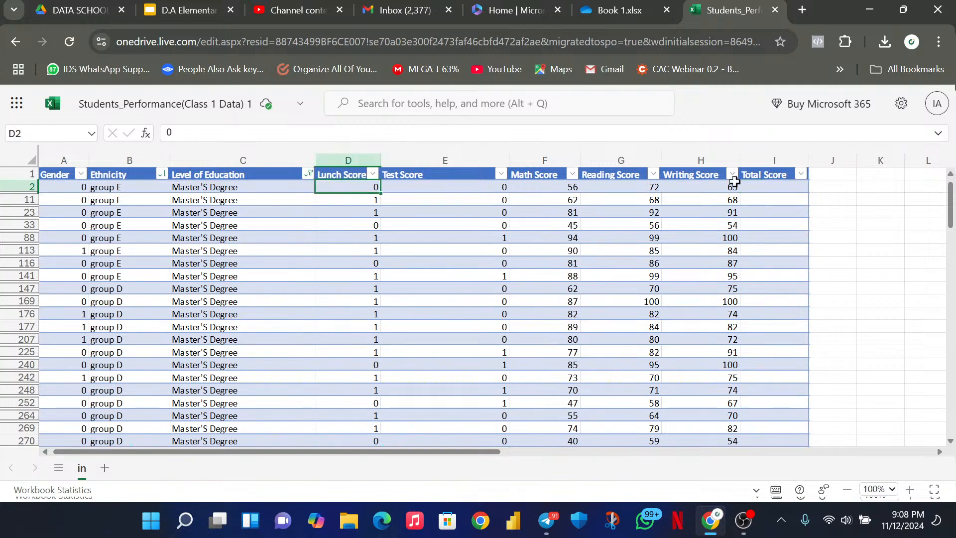
pyautogui.click(751, 187)
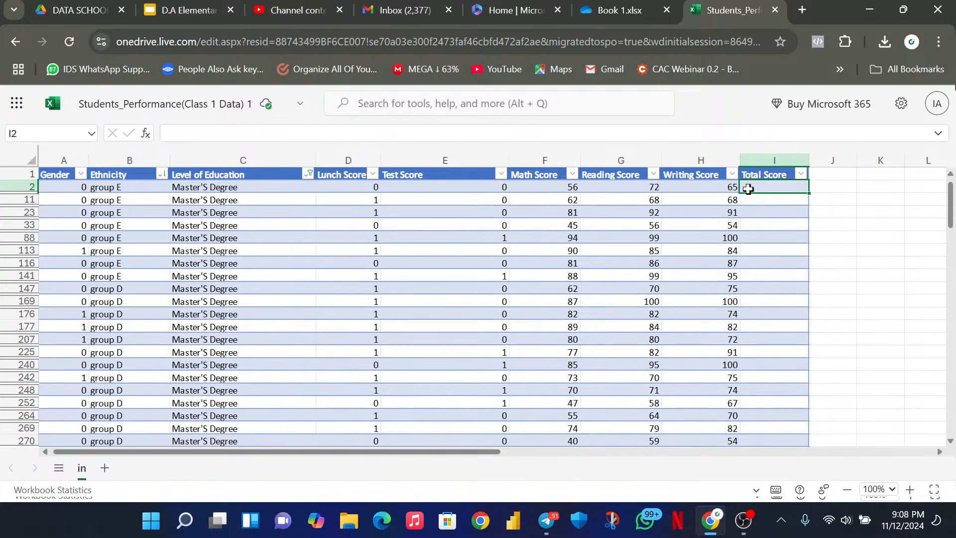
pyautogui.write('=')
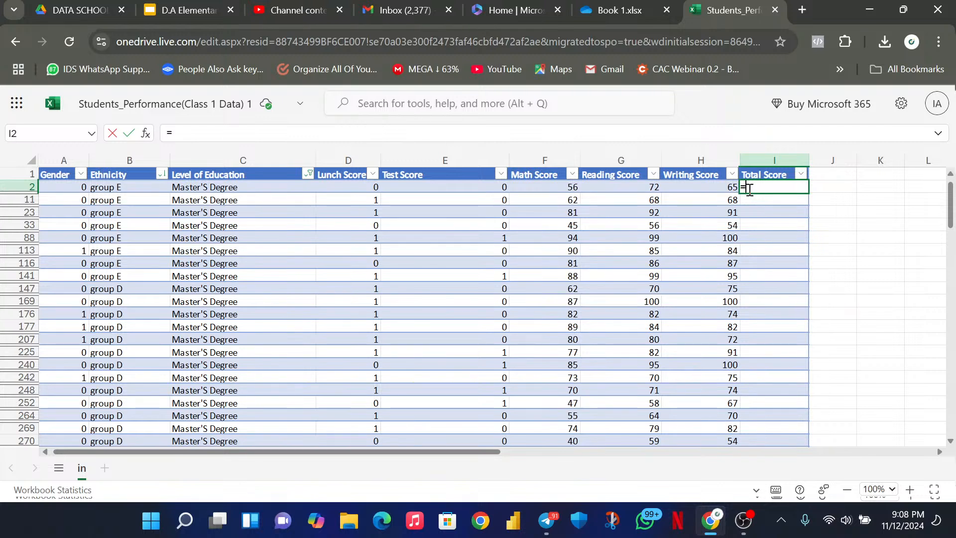
pyautogui.write('SUM')
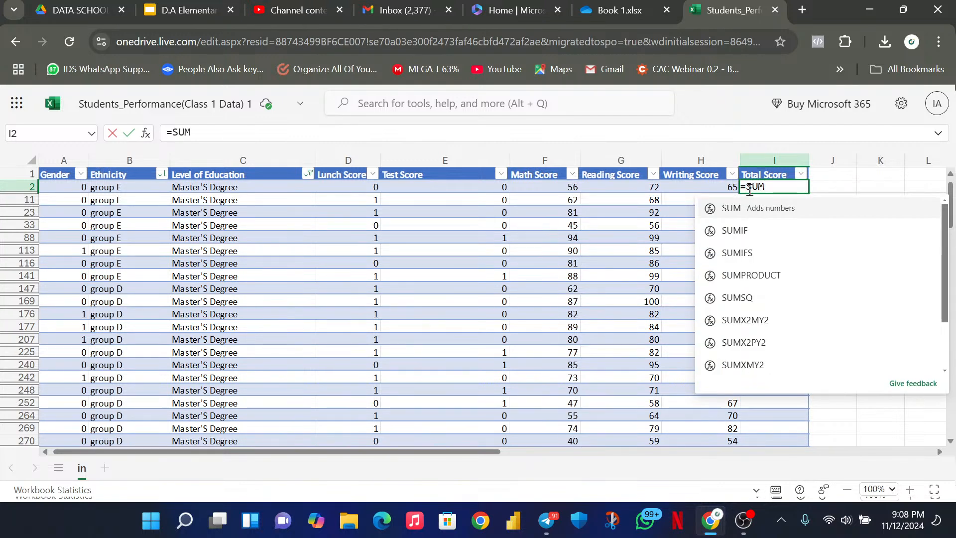
pyautogui.write('(')
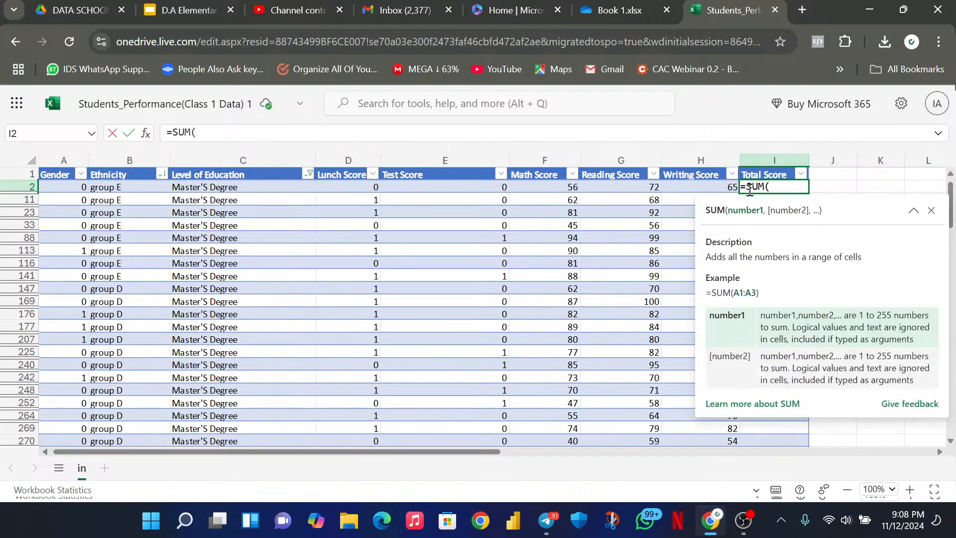
pyautogui.click(365, 185)
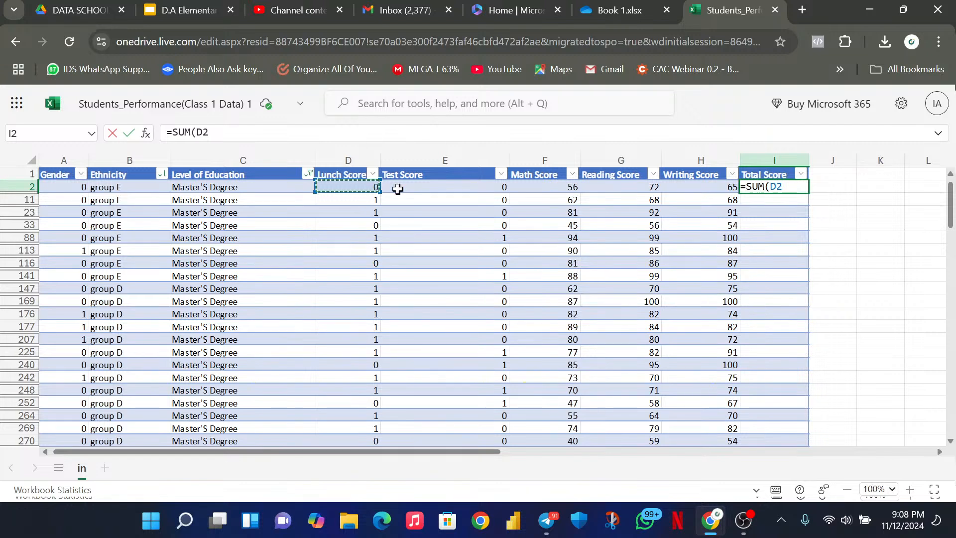
pyautogui.moveTo(398, 190); pyautogui.dragTo(686, 190)
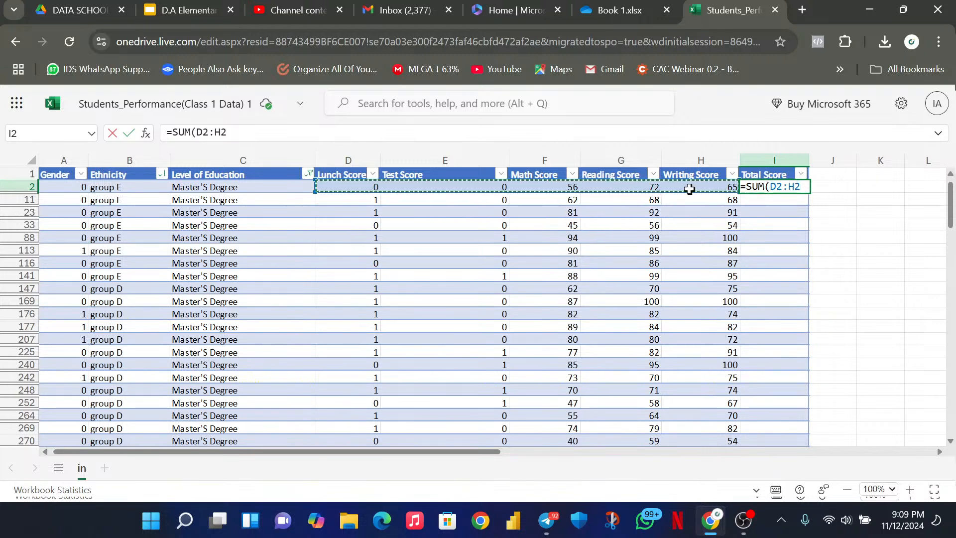
pyautogui.click(755, 199)
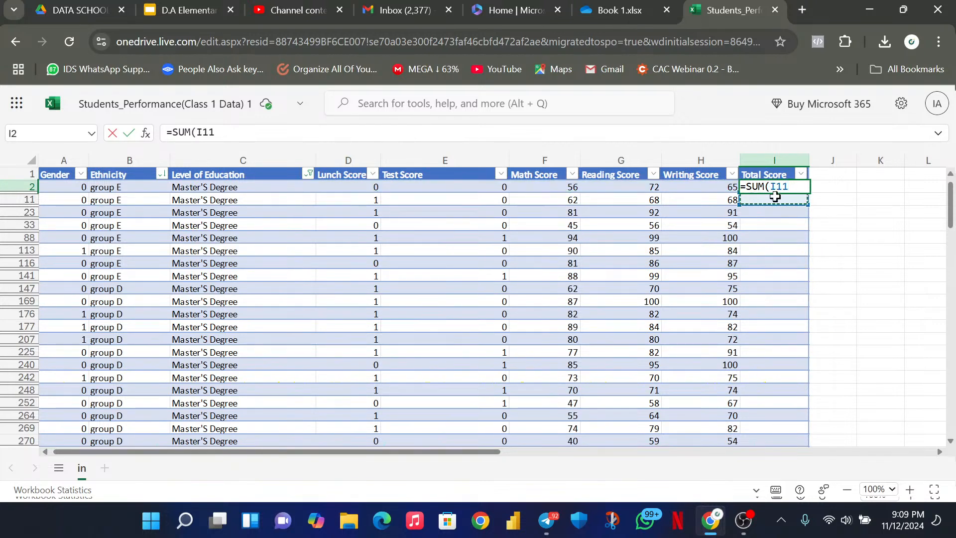
pyautogui.press('BackSpace')
pyautogui.press('BackSpace')
pyautogui.press('BackSpace')
pyautogui.press('BackSpace')
pyautogui.press('BackSpace')
pyautogui.press('BackSpace')
pyautogui.press('BackSpace')
pyautogui.press('BackSpace')
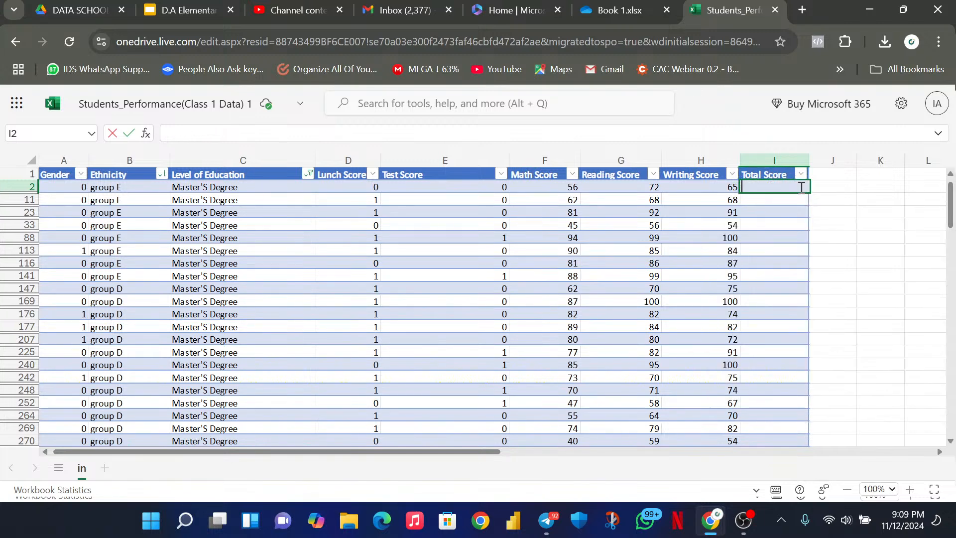
pyautogui.click(785, 234)
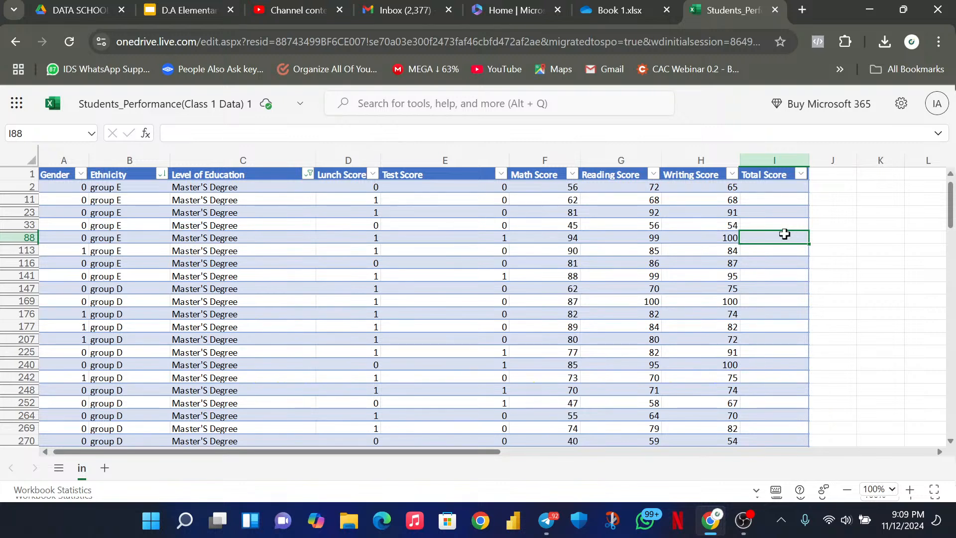
# Enter the formula =SUM(D2:H2) in cell I2 of the Total Score column and dismiss the insert function tip.
pyautogui.click(769, 185)
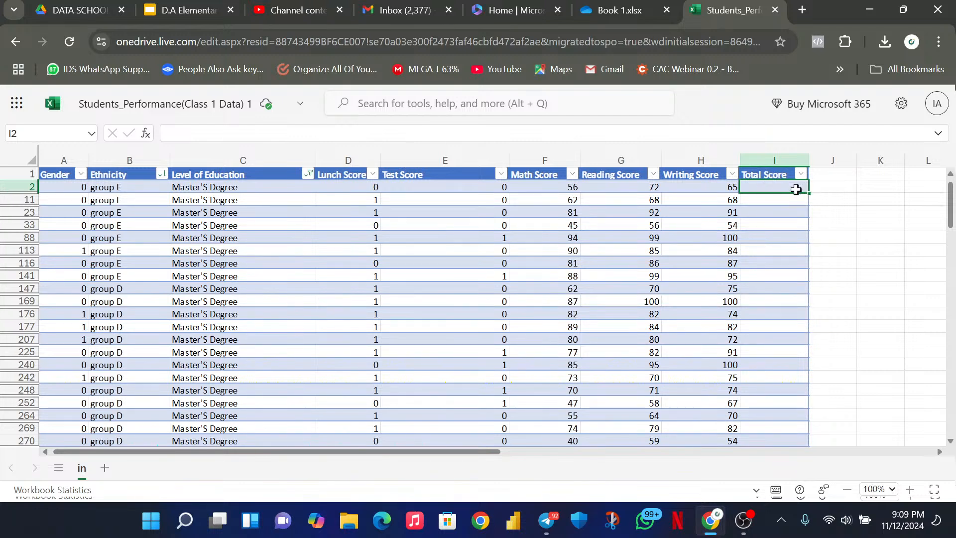
pyautogui.write('=')
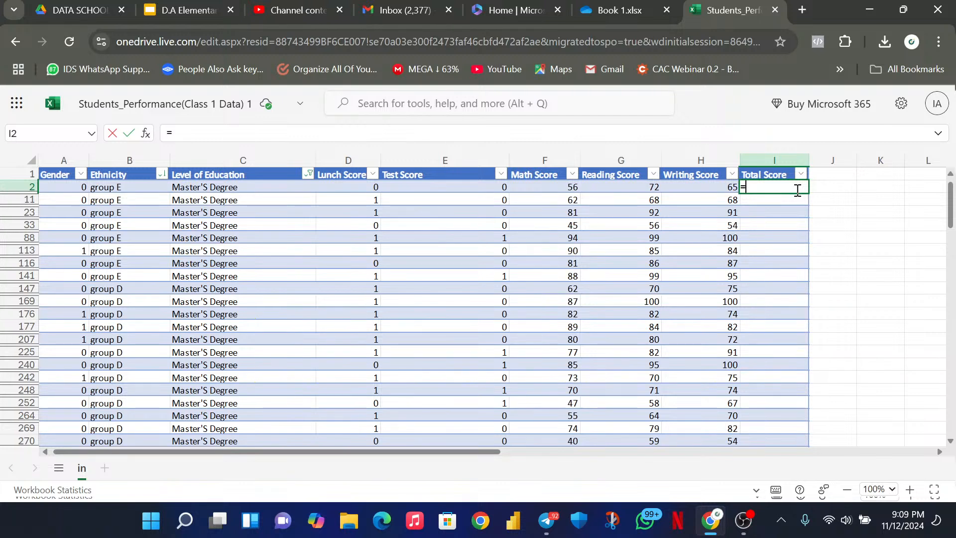
pyautogui.write('sum')
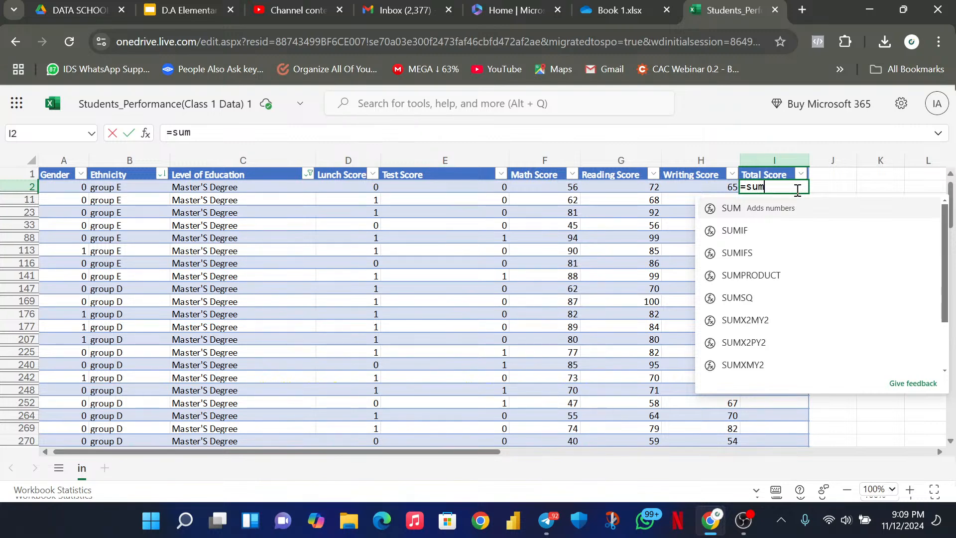
pyautogui.press('BackSpace')
pyautogui.press('BackSpace')
pyautogui.press('BackSpace')
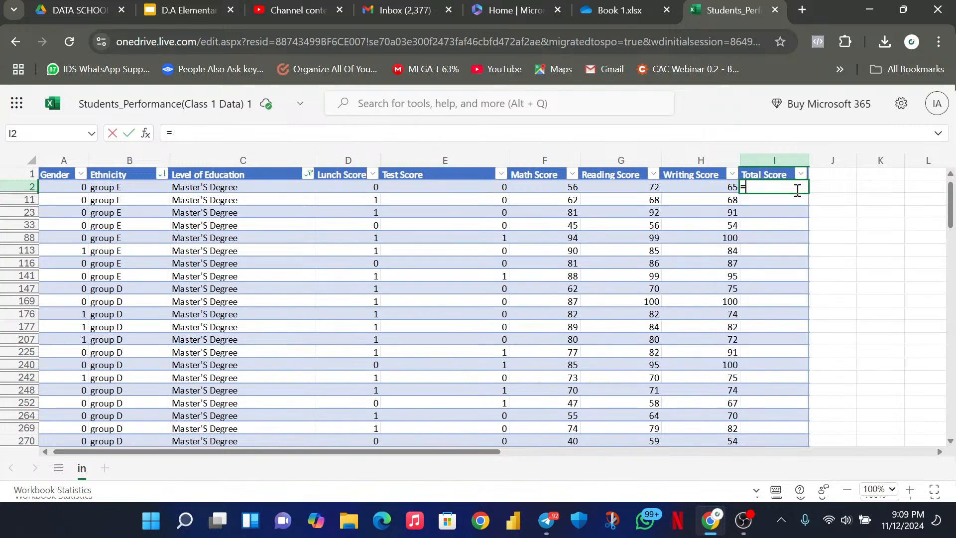
pyautogui.write('SUM')
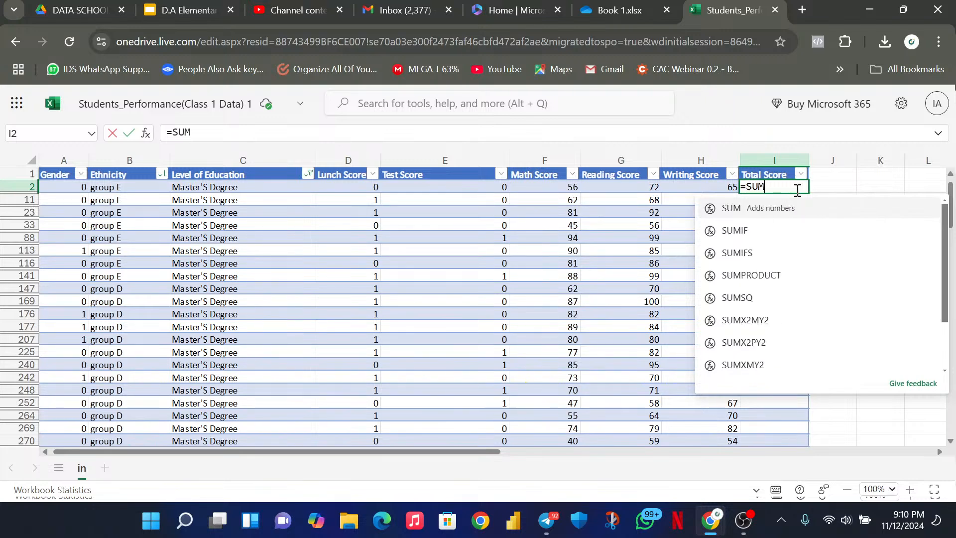
pyautogui.write('(')
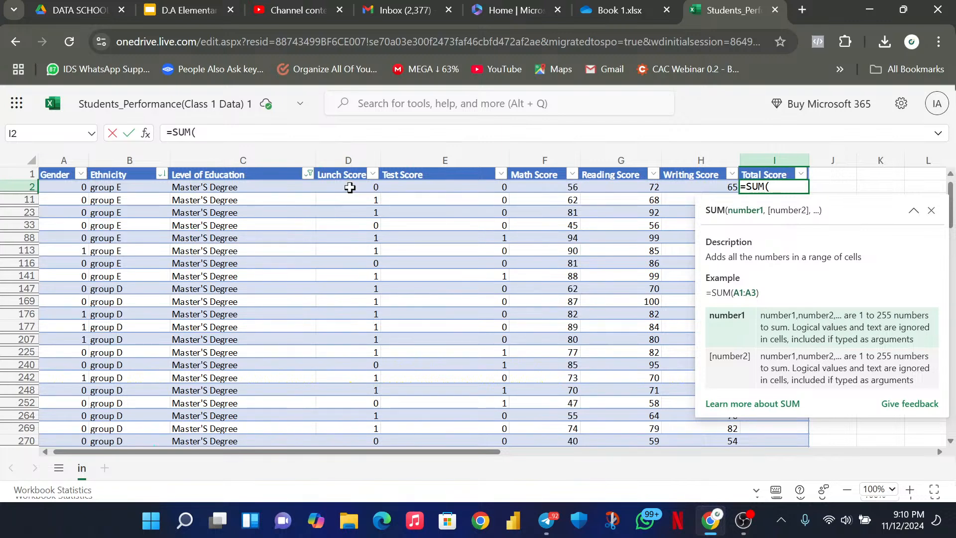
pyautogui.moveTo(350, 187); pyautogui.dragTo(696, 186)
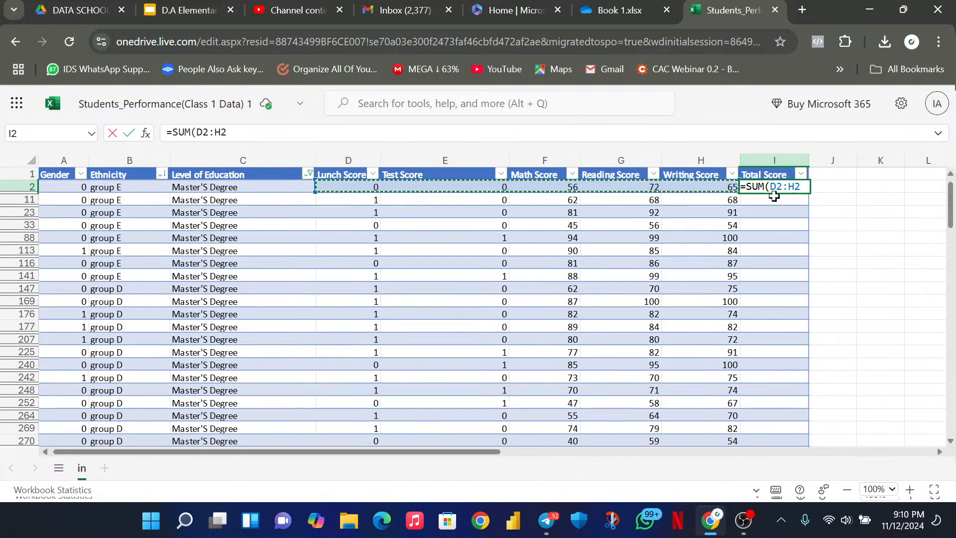
pyautogui.moveTo(787, 190)
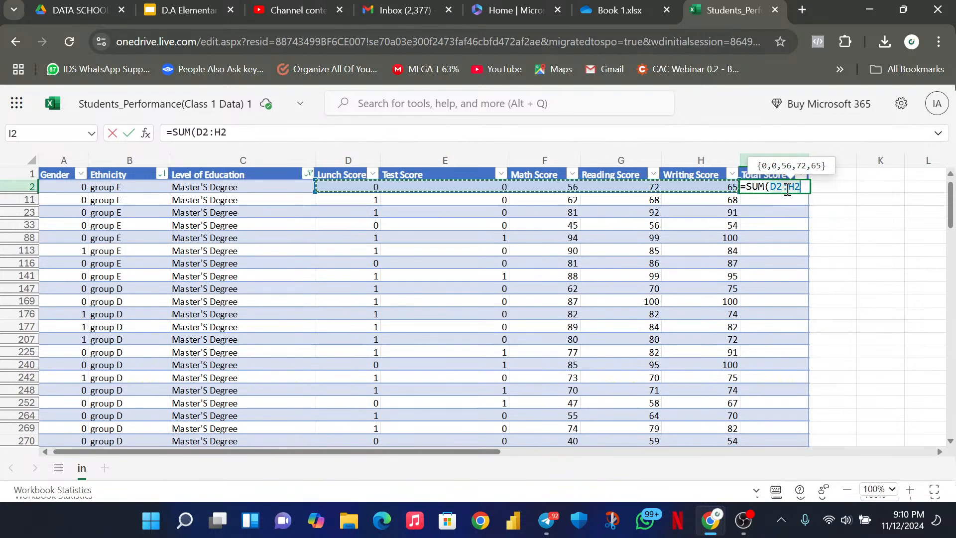
pyautogui.write(')')
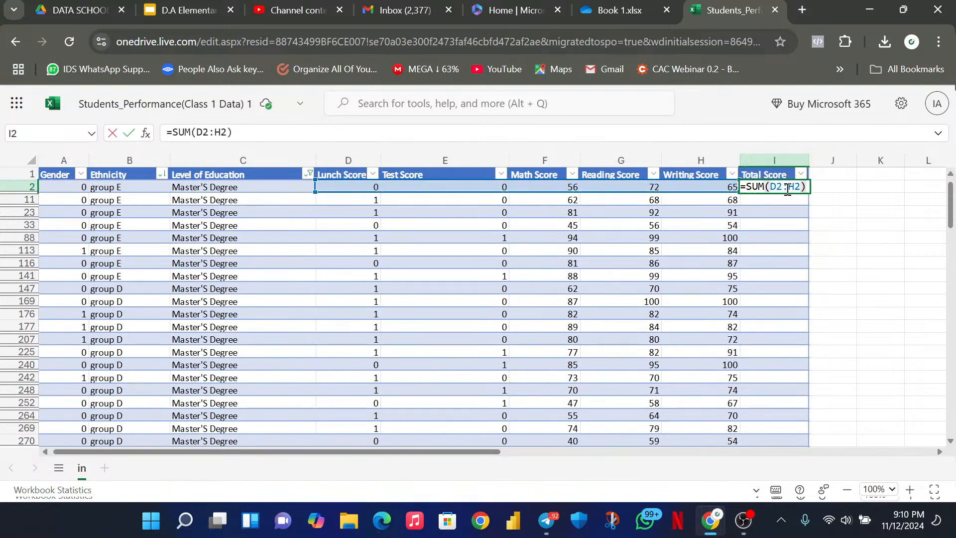
pyautogui.press('Return')
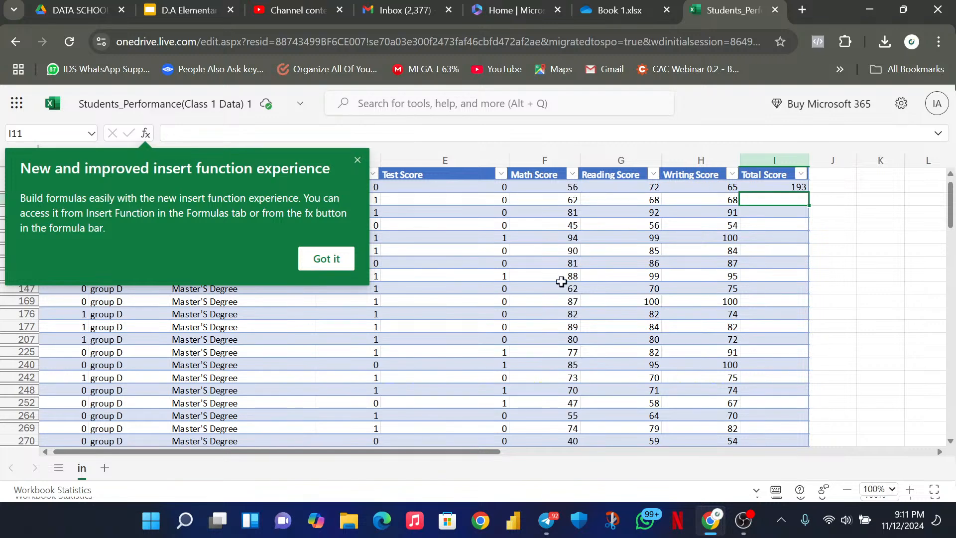
pyautogui.click(347, 264)
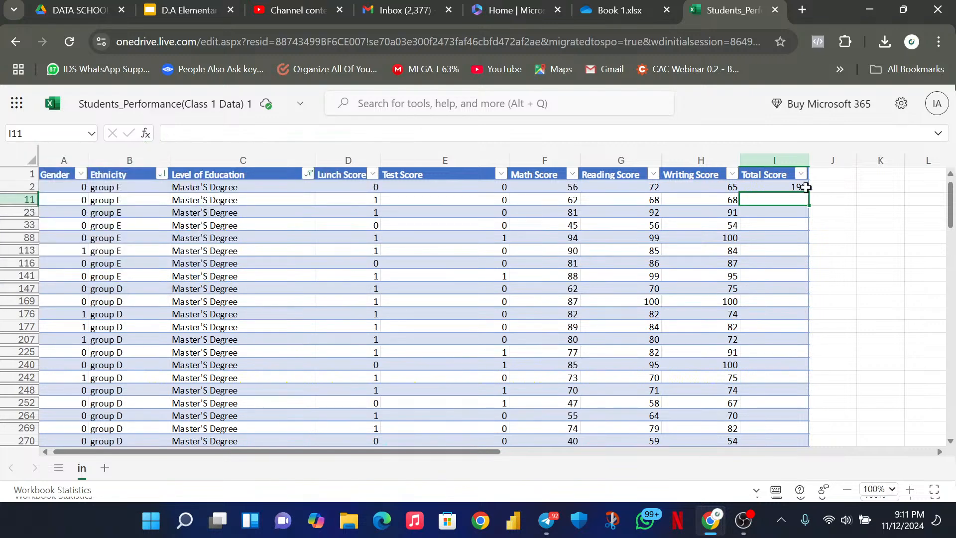
# Select the Total Score cells from I2 down to the last filtered row to check their extent, and return to I2.
pyautogui.click(786, 187)
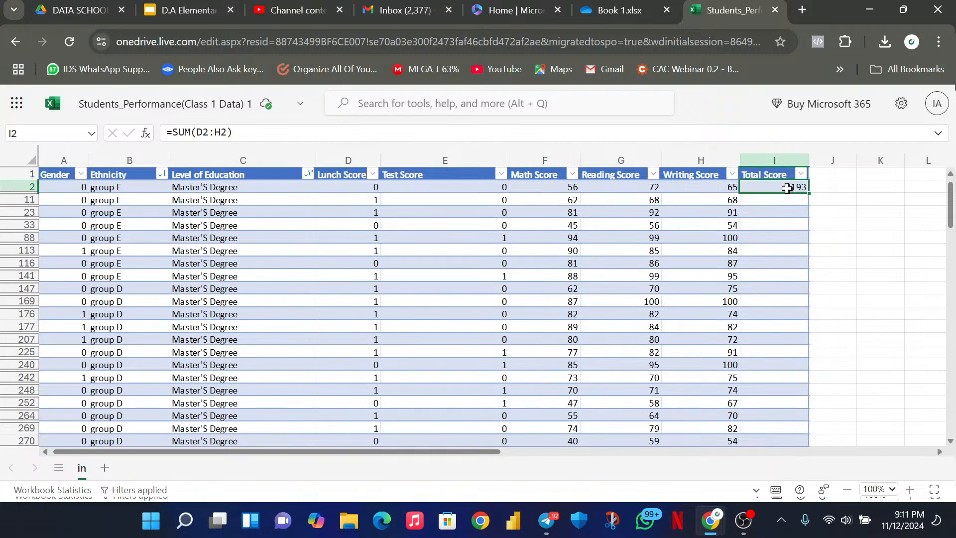
pyautogui.hotkey('ctrl', 'shift', 'Down')
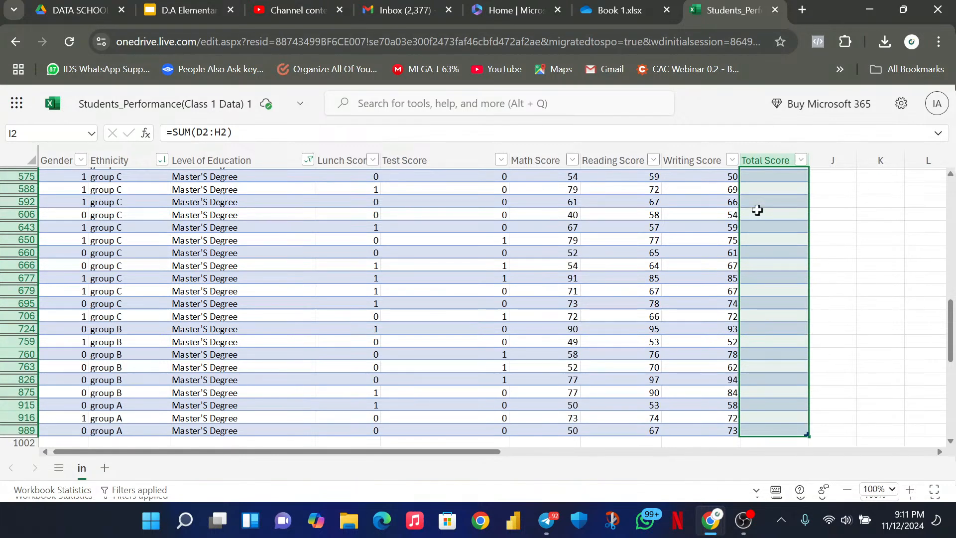
pyautogui.scroll(10, 758, 210)
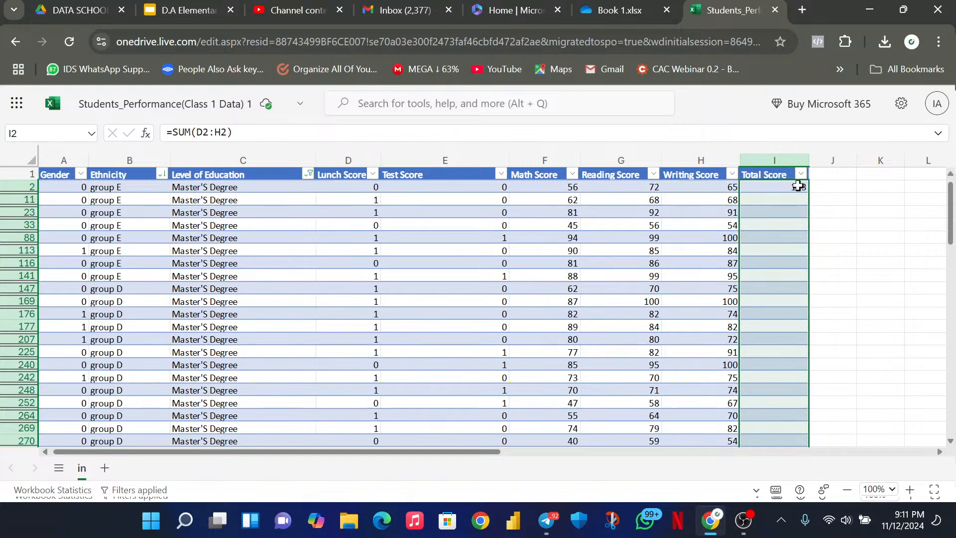
pyautogui.click(799, 186)
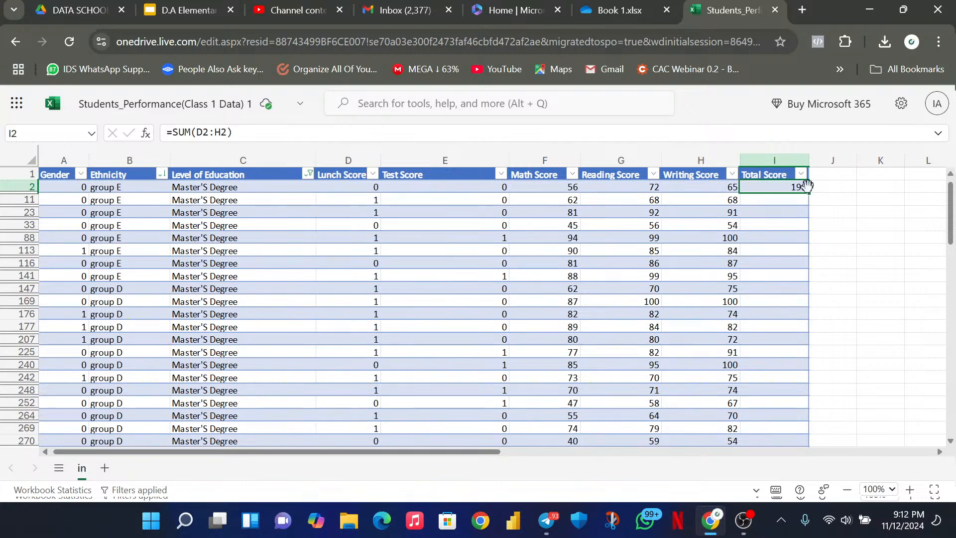
# Fill the SUM formula from I2 down the Total Score column to the last filtered row, row 989.
pyautogui.click(910, 490)
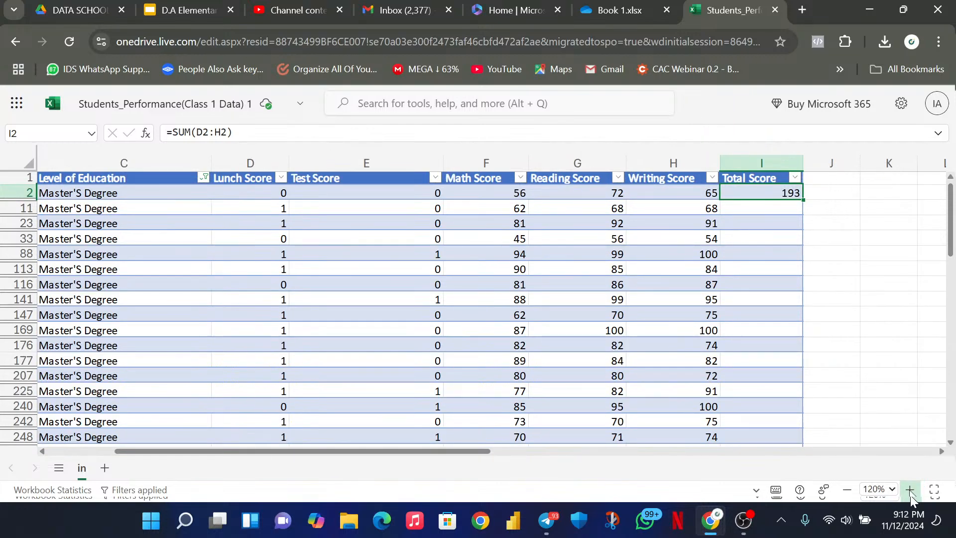
pyautogui.click(911, 494)
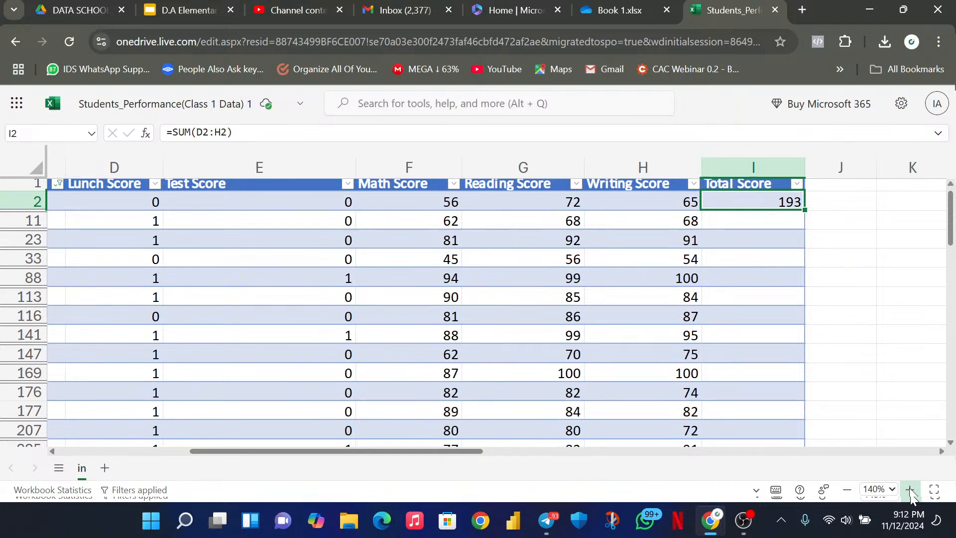
pyautogui.click(911, 490)
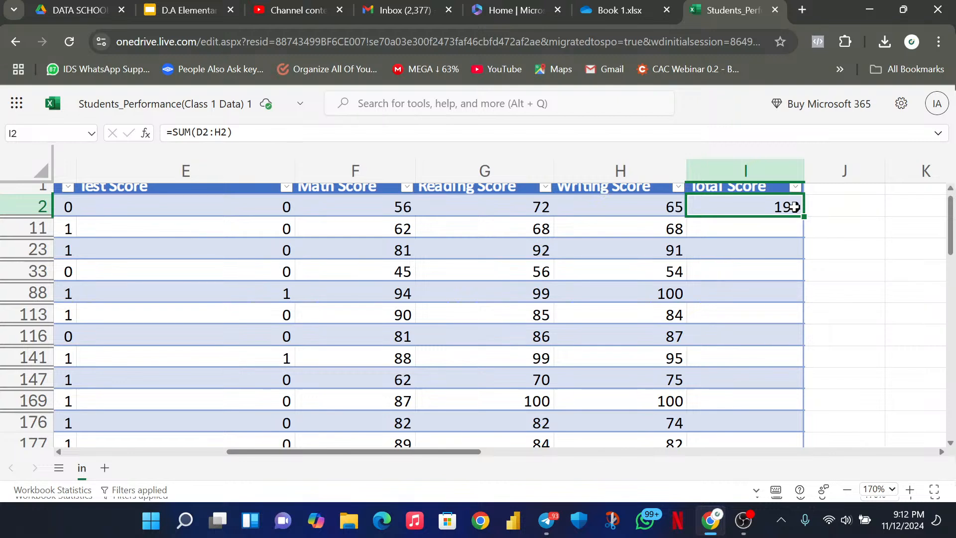
pyautogui.click(769, 229)
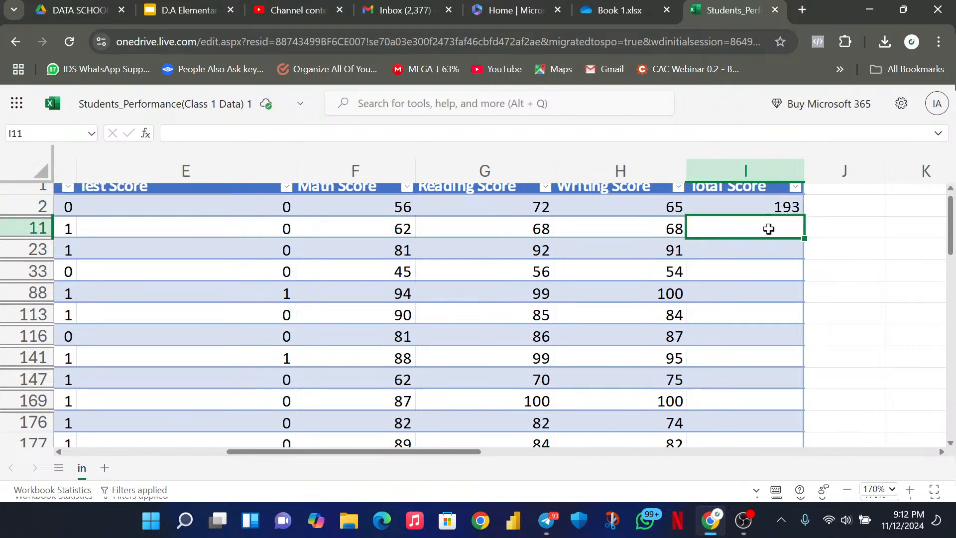
pyautogui.press('Up')
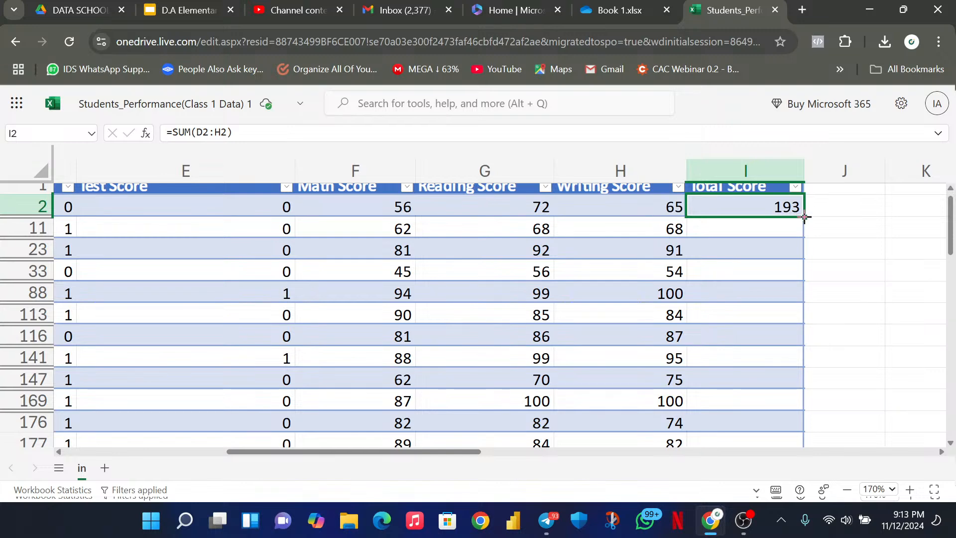
pyautogui.moveTo(805, 217); pyautogui.dragTo(732, 367)
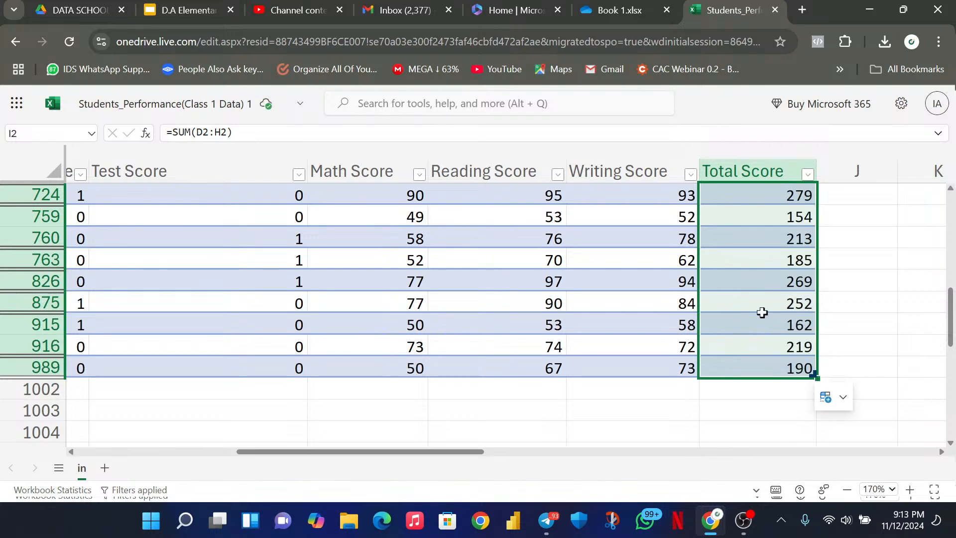
pyautogui.scroll(20, 762, 313)
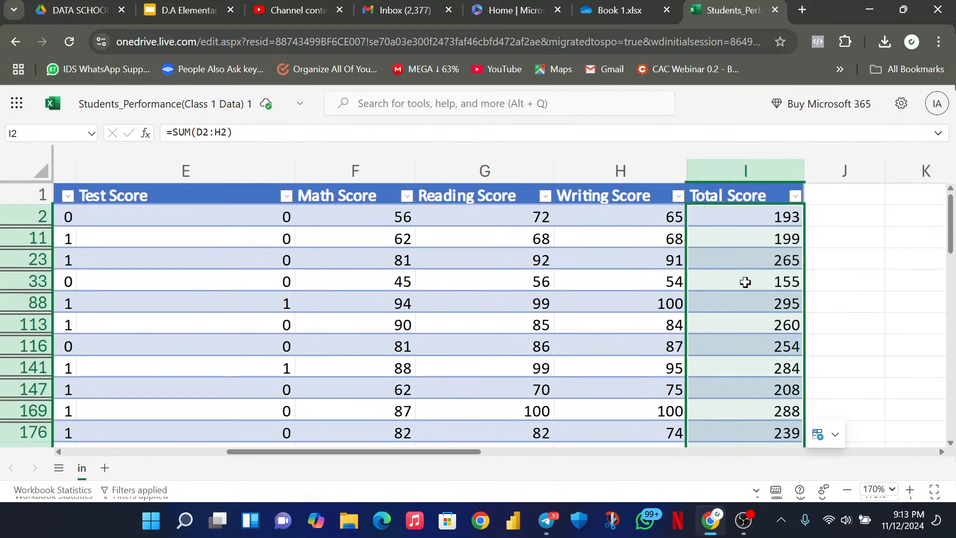
pyautogui.click(848, 491)
pyautogui.click(849, 490)
pyautogui.click(848, 490)
pyautogui.click(849, 490)
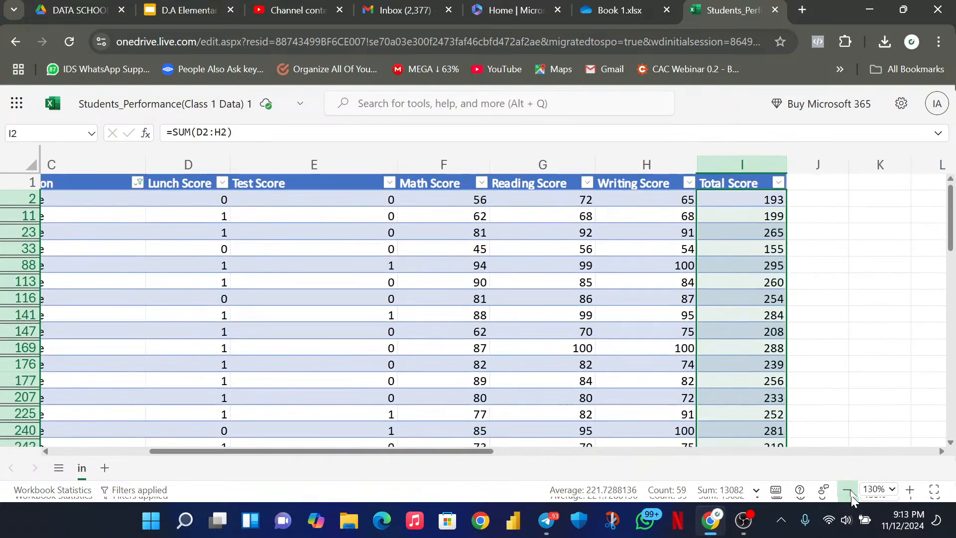
pyautogui.click(848, 490)
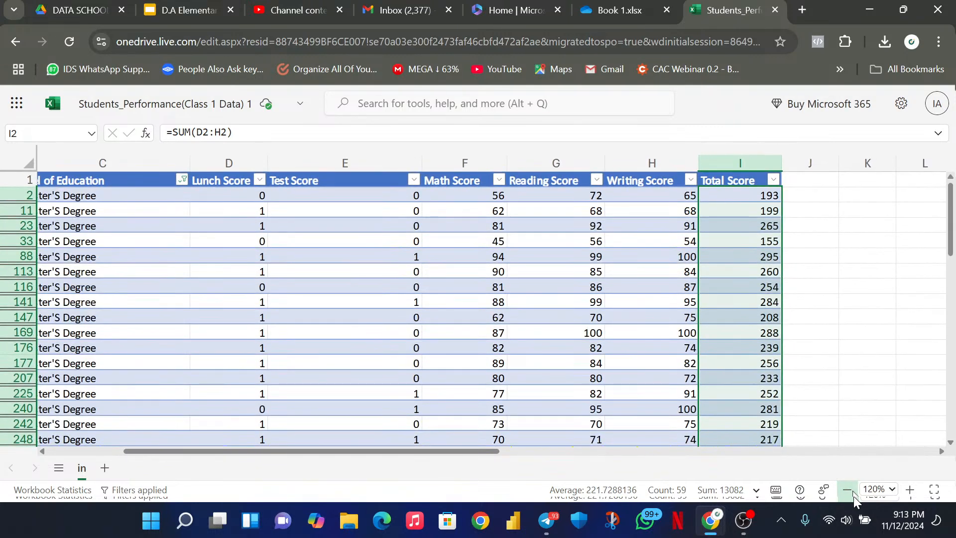
pyautogui.click(854, 496)
pyautogui.click(854, 496)
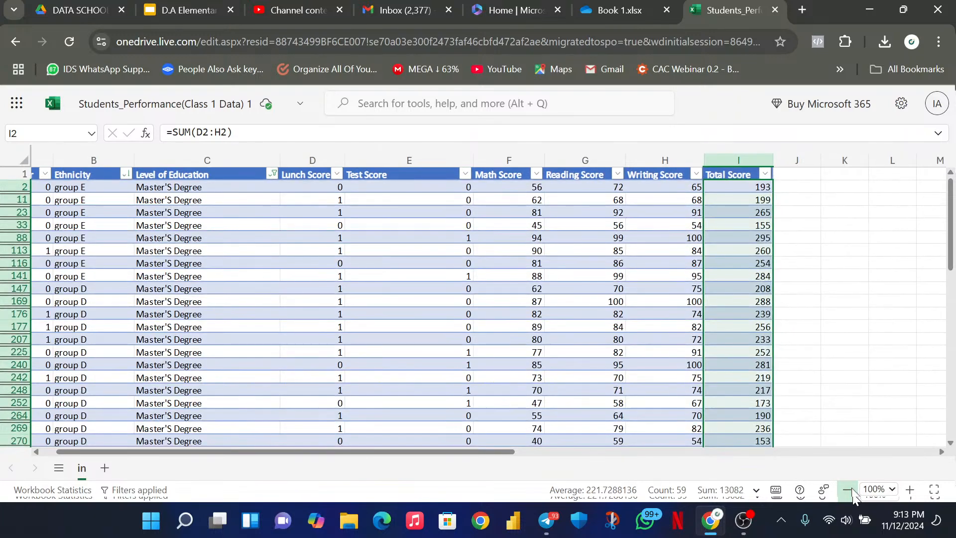
# Remove the filled Total Score formulas below I2, keeping only the formula in I2.
pyautogui.click(728, 354)
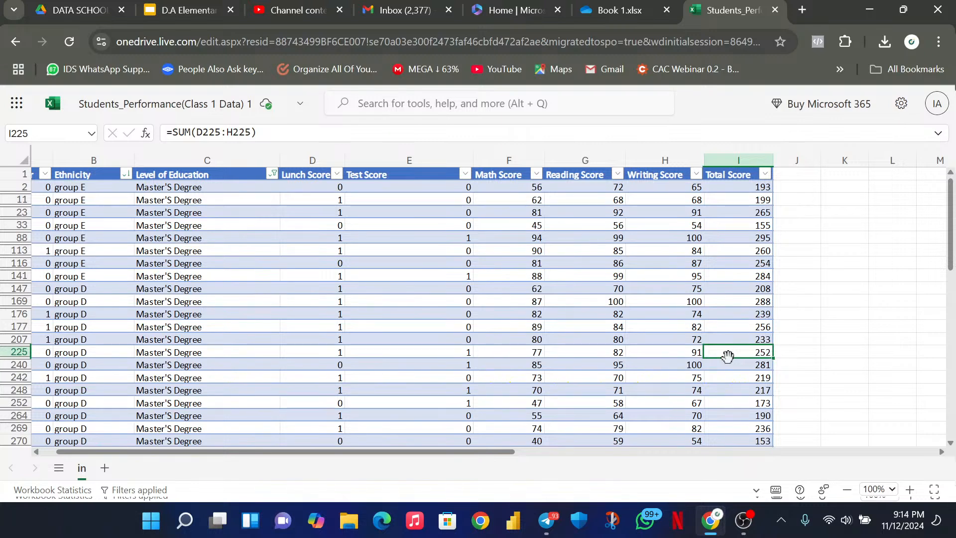
pyautogui.press('Delete')
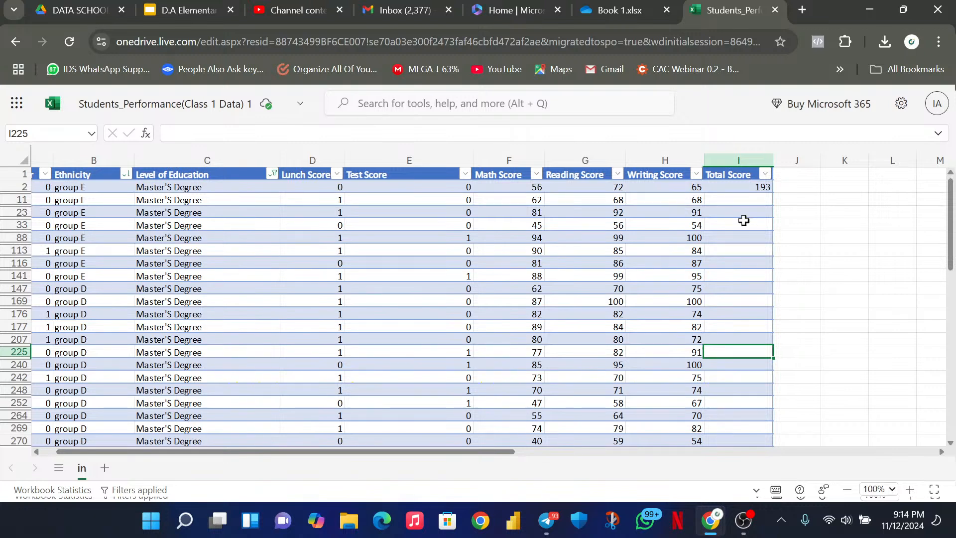
# Select the Total Score cells from I2 down to row 169.
pyautogui.click(755, 187)
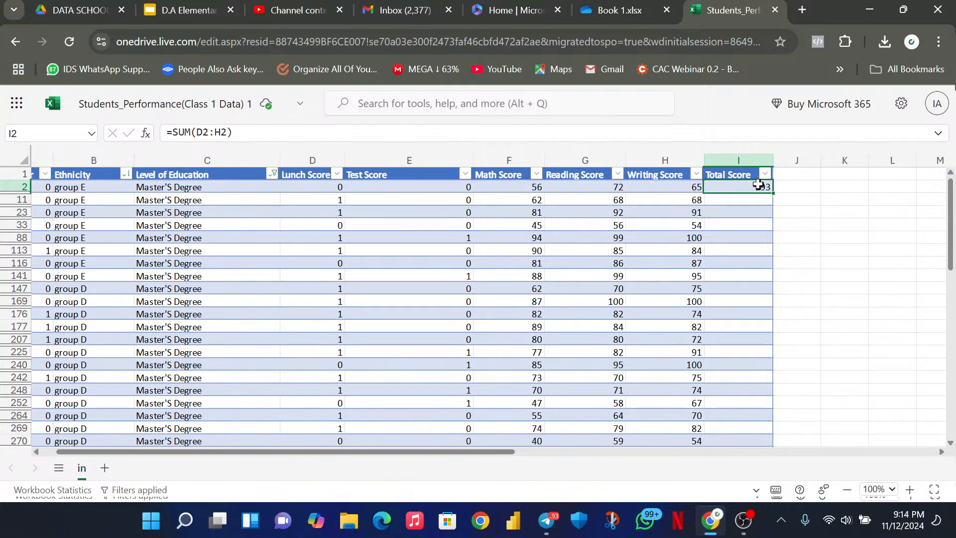
pyautogui.hotkey('shift', 'Down')
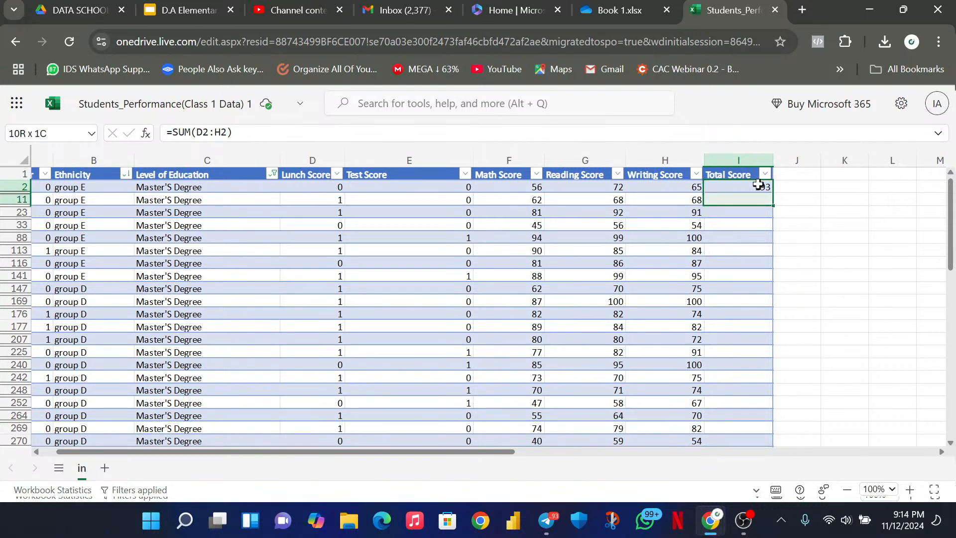
pyautogui.hotkey('shift', 'Down')
pyautogui.hotkey('shift', 'Down')
pyautogui.hotkey('shift', 'Down')
pyautogui.hotkey('shift', 'Down')
pyautogui.hotkey('shift', 'Down')
pyautogui.hotkey('shift', 'Down')
pyautogui.hotkey('shift', 'Down')
pyautogui.hotkey('shift', 'Down')
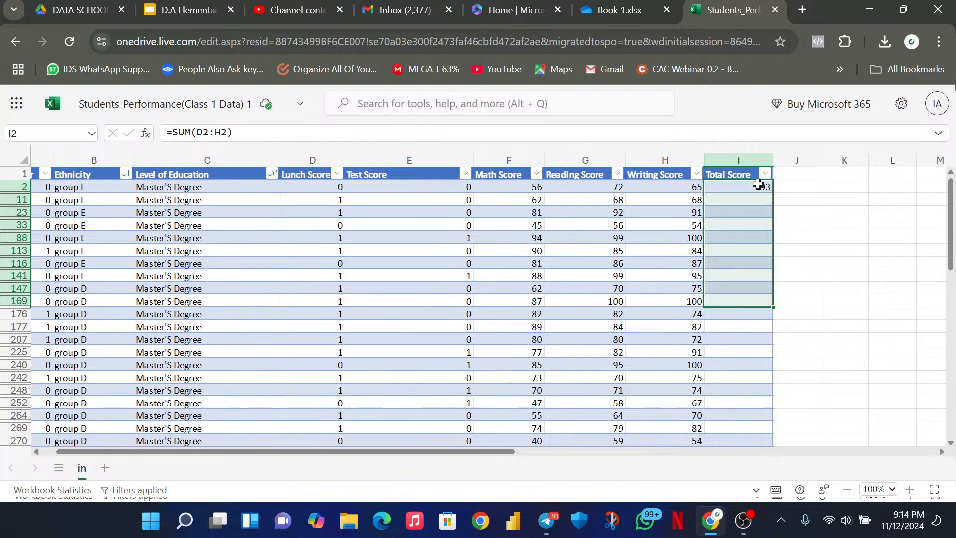
# Clear the existing formula from Total Score cell I2, leaving the cell empty.
pyautogui.click(754, 189)
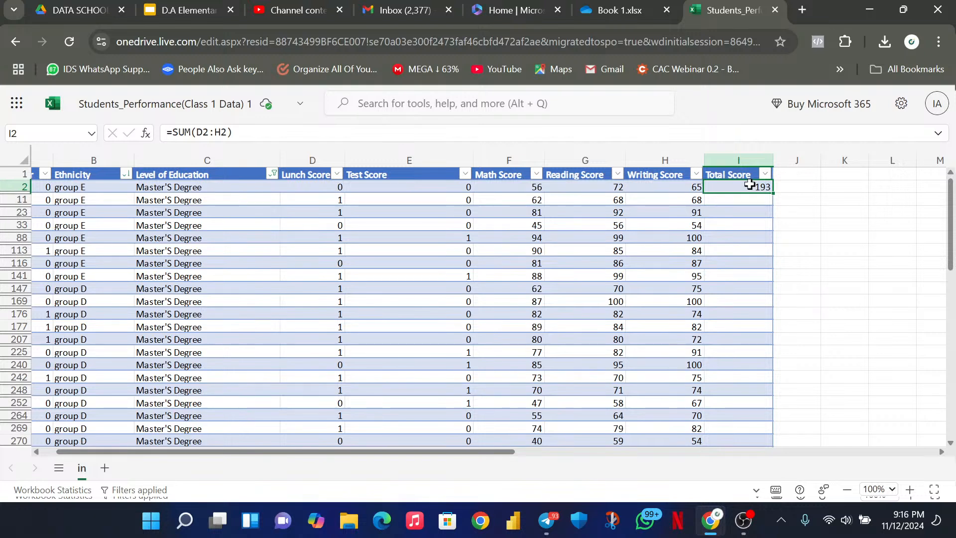
pyautogui.press('Delete')
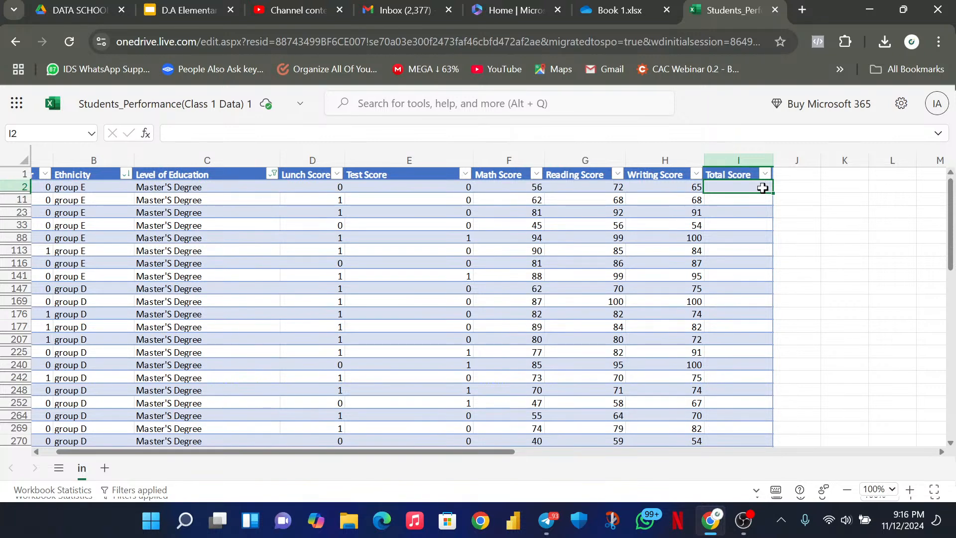
pyautogui.write('=')
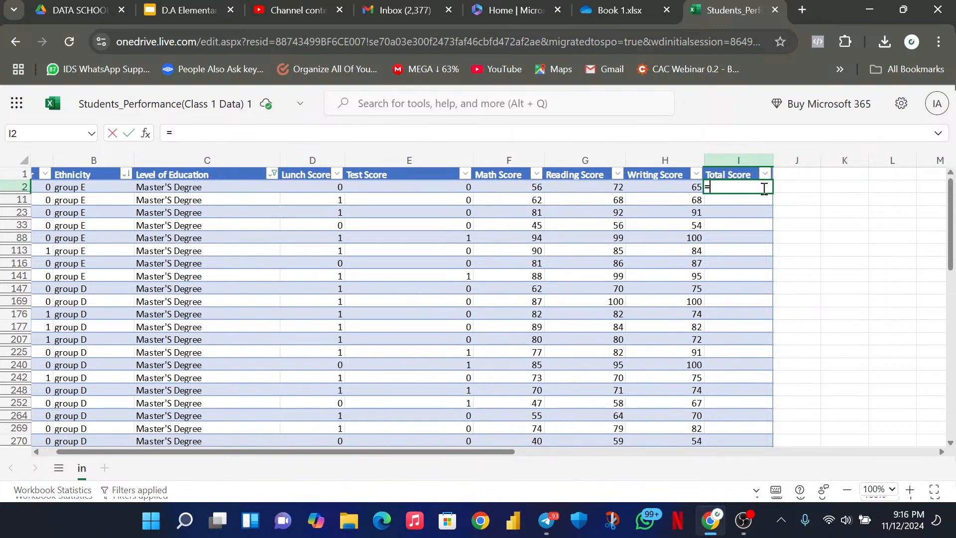
pyautogui.press('Escape')
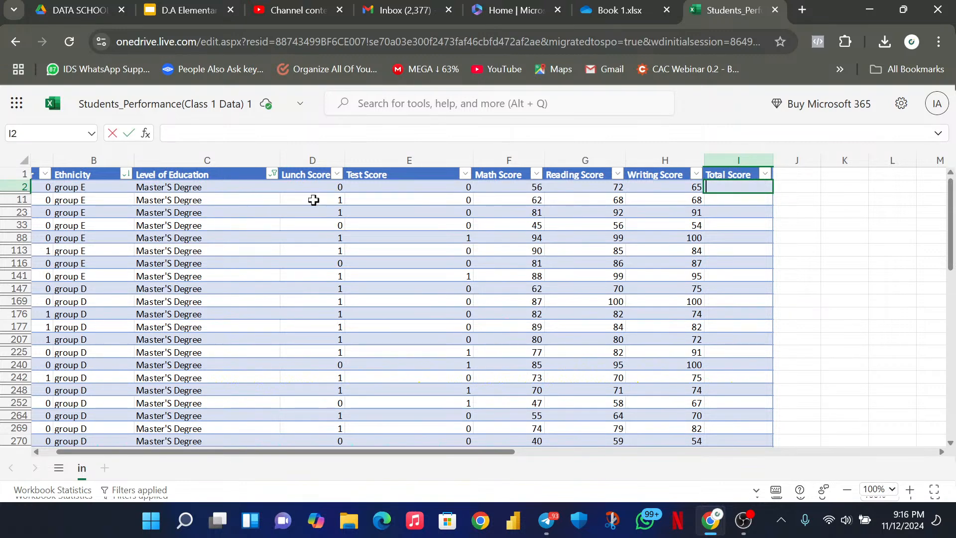
# Sum the row 2 scores in D2:H2 with the automatic Sum function, placing the formula in I2.
pyautogui.moveTo(312, 191); pyautogui.dragTo(683, 191)
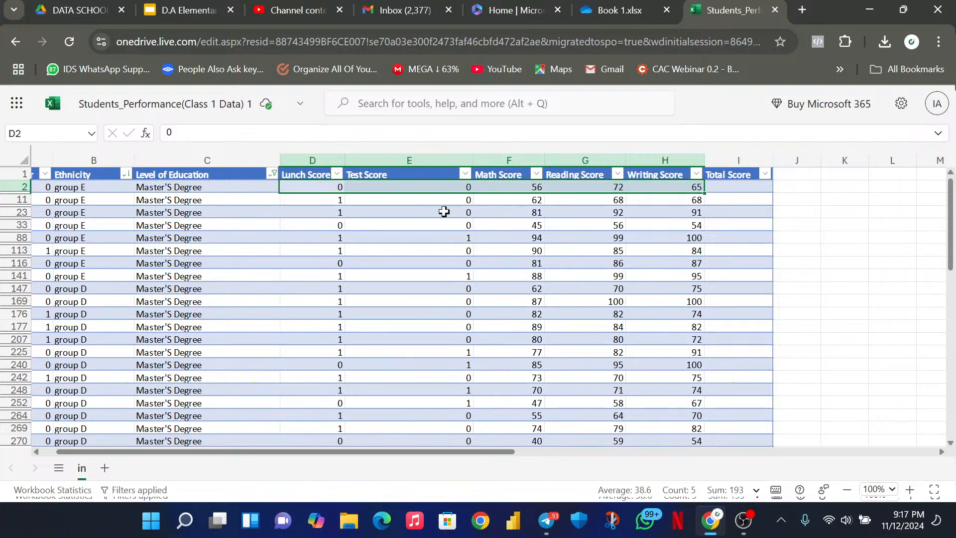
pyautogui.moveTo(204, 110)
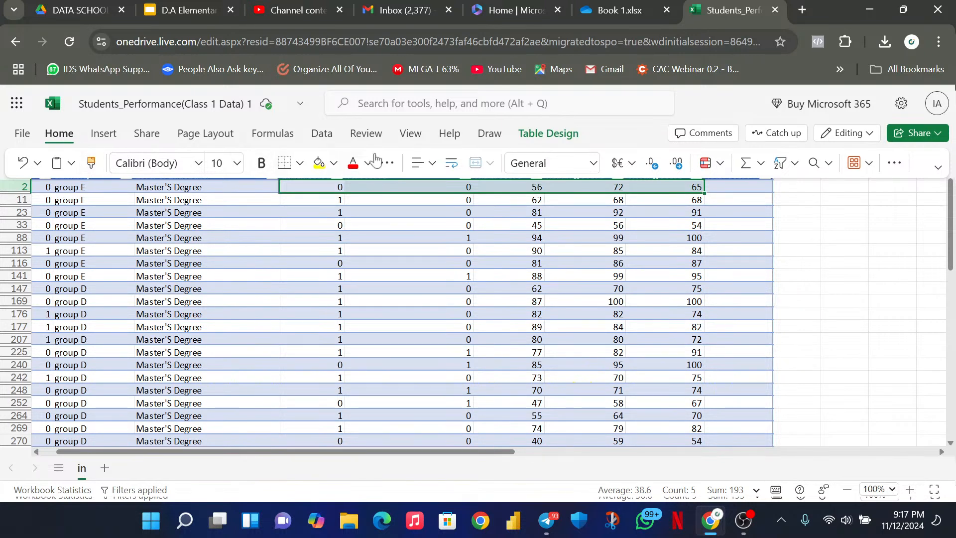
pyautogui.click(762, 164)
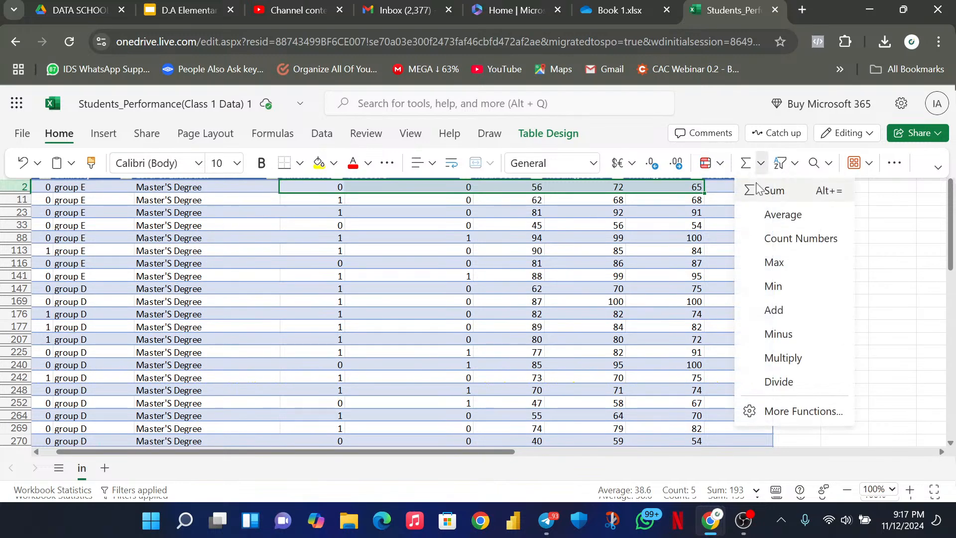
pyautogui.click(767, 190)
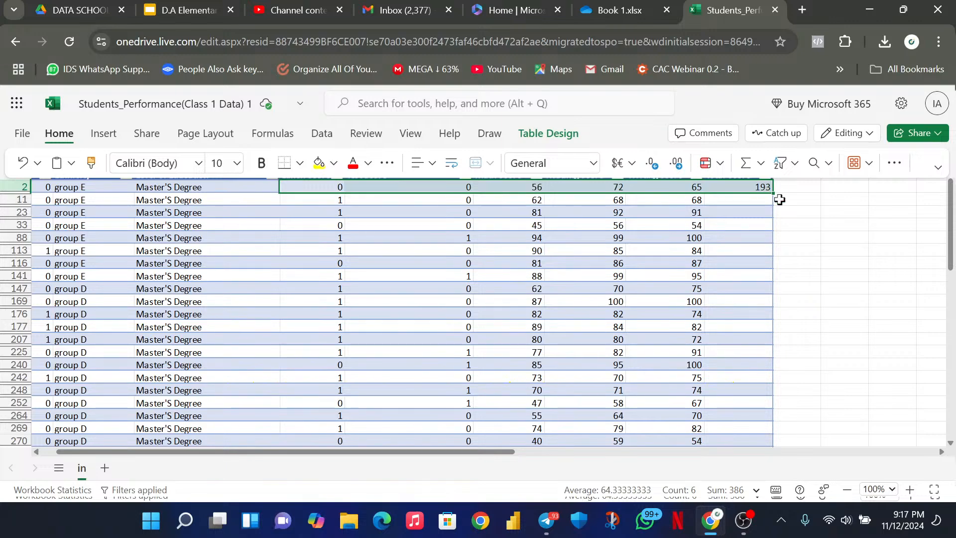
pyautogui.click(751, 207)
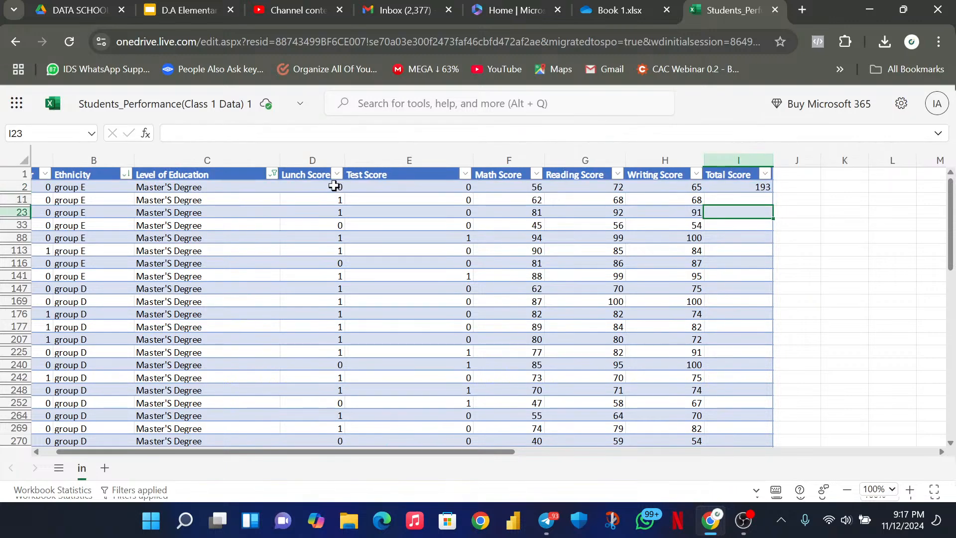
# Undo the automatic sum in I2 and return to the empty Total Score cell.
pyautogui.click(333, 187)
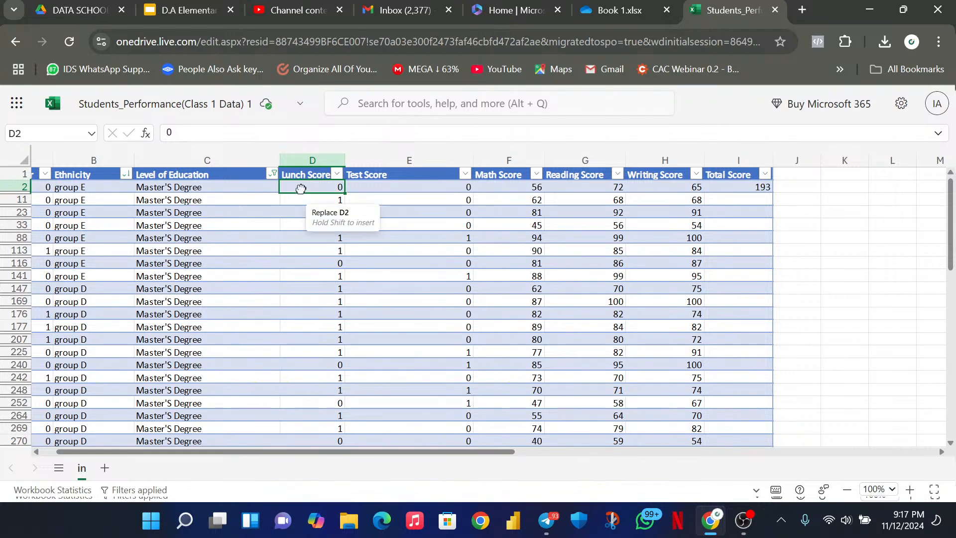
pyautogui.moveTo(340, 185); pyautogui.dragTo(631, 190)
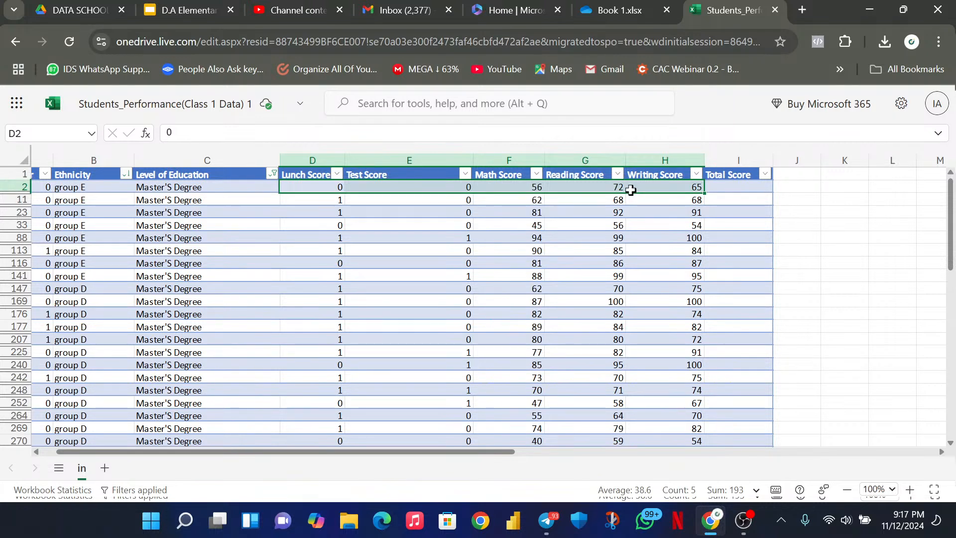
pyautogui.click(616, 289)
pyautogui.click(724, 186)
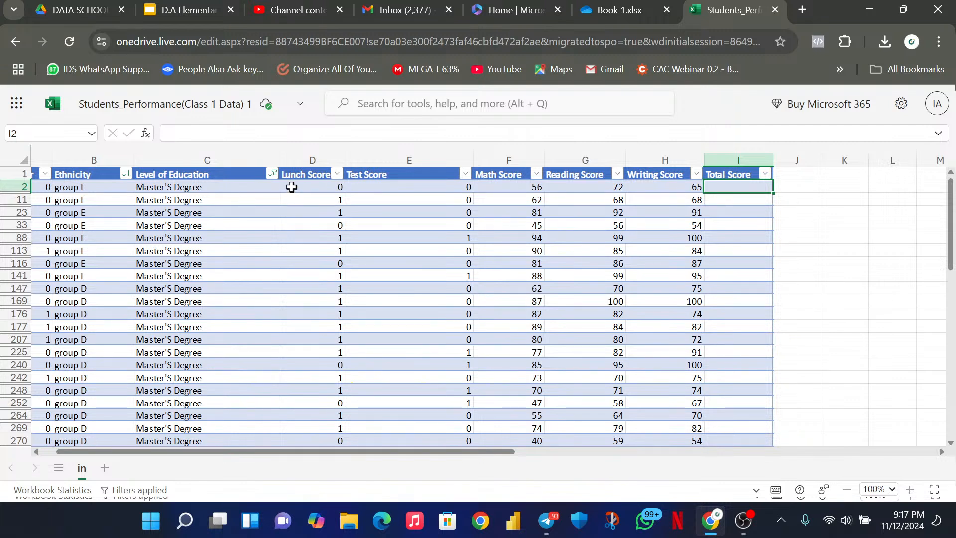
# Select the scores D2:H2 again and insert their Sum into the Total Score column of row 2.
pyautogui.moveTo(292, 187); pyautogui.dragTo(670, 186)
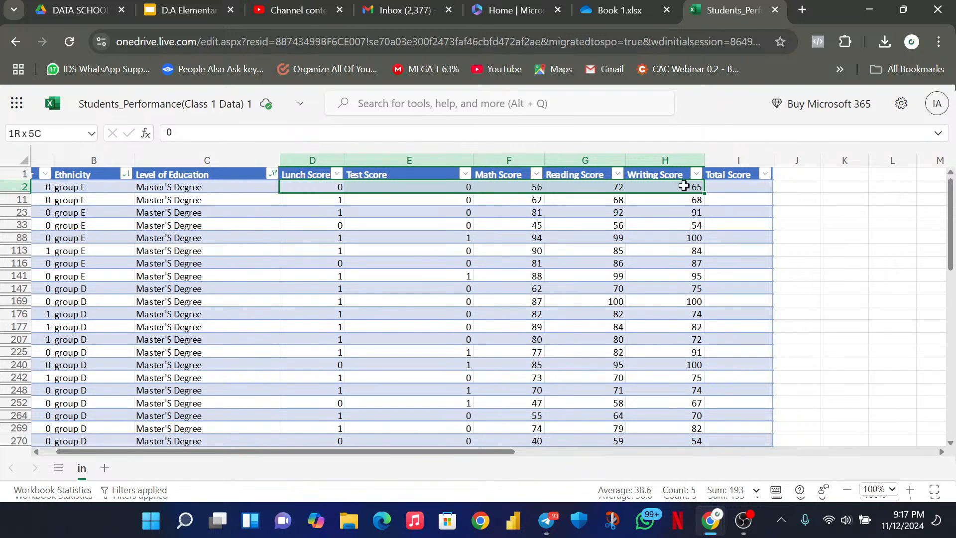
pyautogui.moveTo(684, 186); pyautogui.dragTo(684, 187)
pyautogui.click(73, 111)
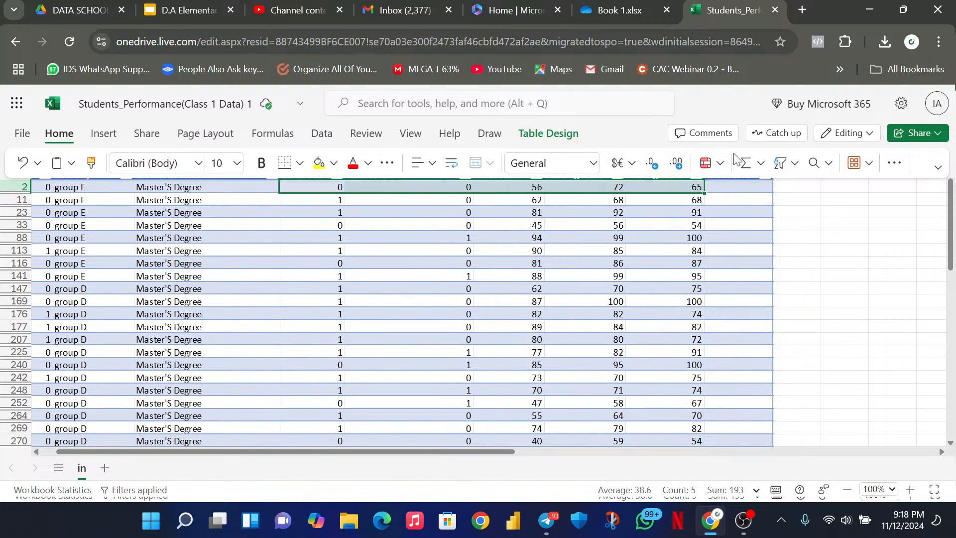
pyautogui.click(760, 166)
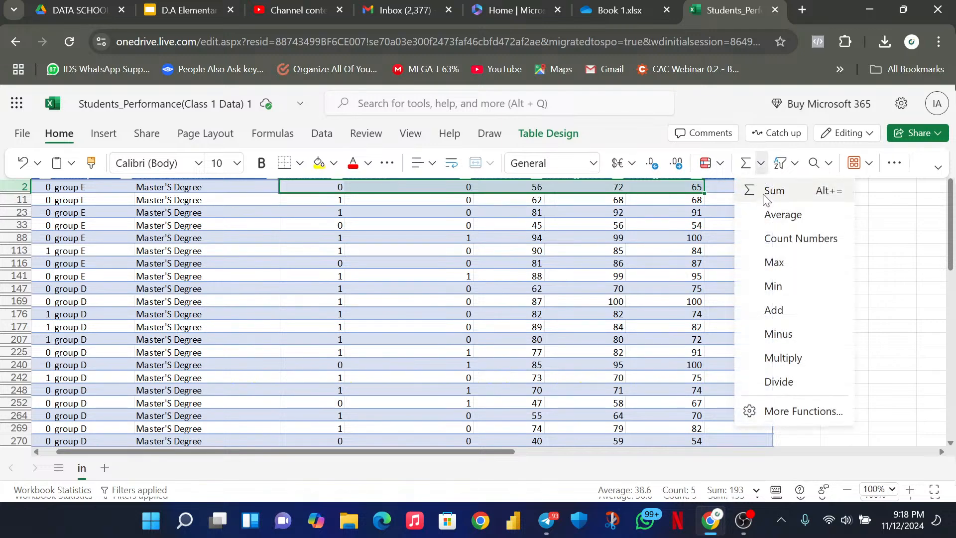
pyautogui.click(772, 194)
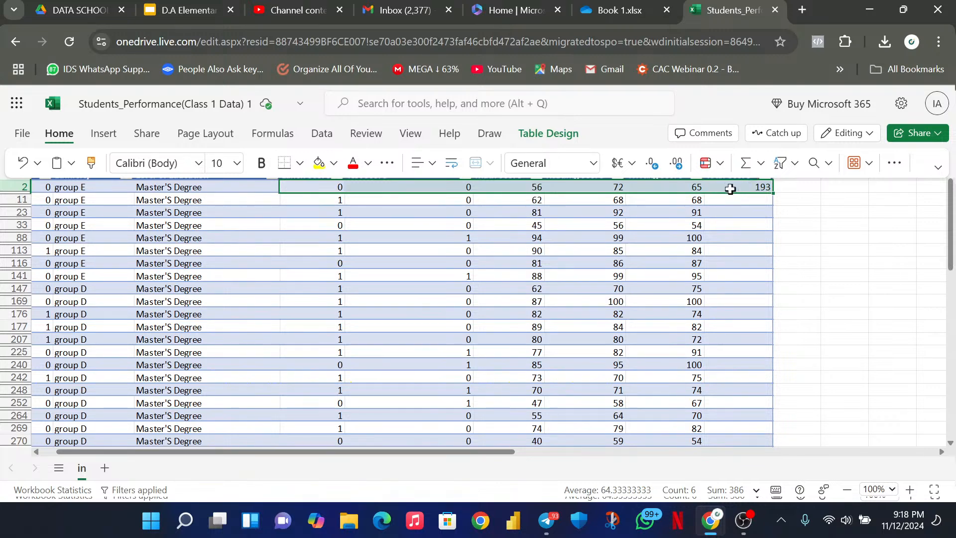
pyautogui.click(731, 208)
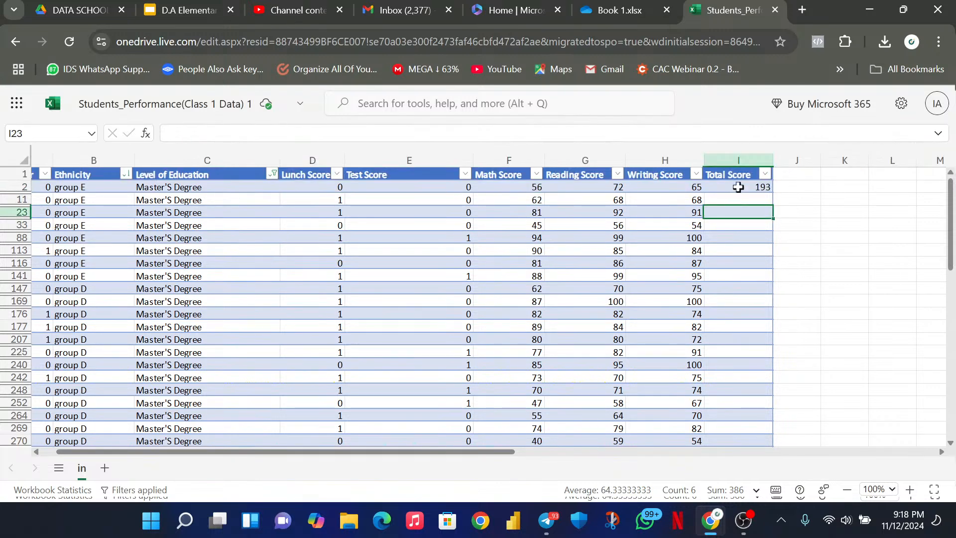
# Fill the SUM formula from I2 down the Total Score column through the last table row, 989.
pyautogui.click(742, 188)
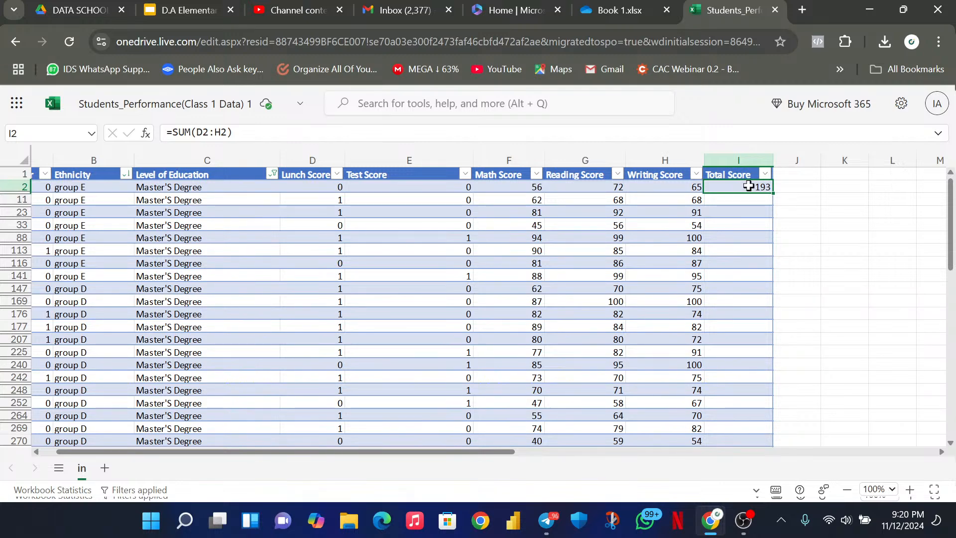
pyautogui.click(911, 491)
pyautogui.click(910, 491)
pyautogui.click(911, 491)
pyautogui.click(911, 491)
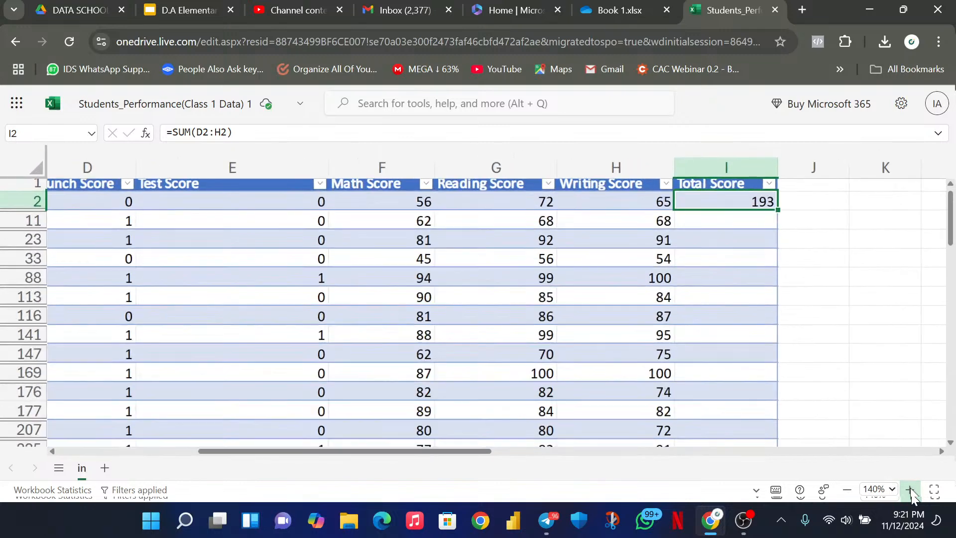
pyautogui.click(910, 491)
pyautogui.click(910, 490)
pyautogui.click(911, 490)
pyautogui.click(911, 490)
pyautogui.click(911, 490)
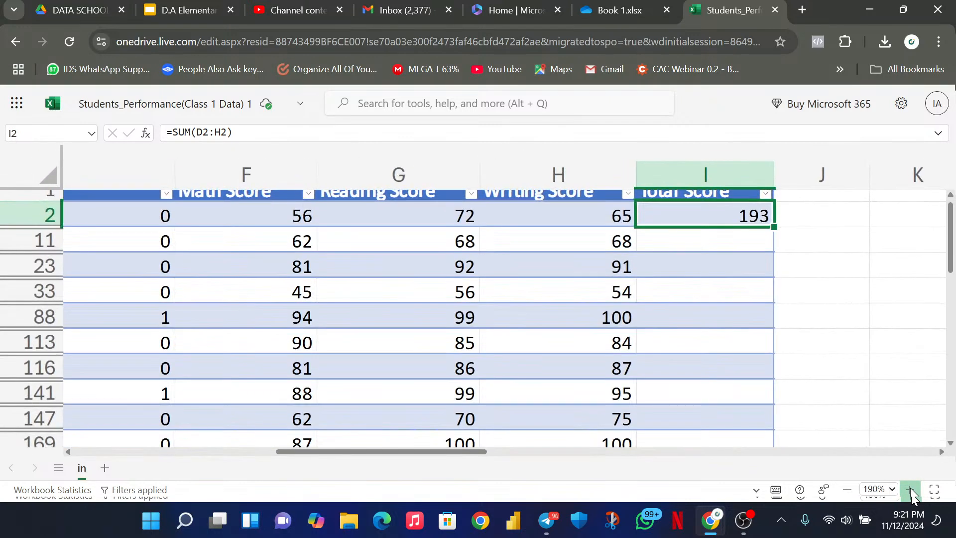
pyautogui.click(911, 491)
pyautogui.click(910, 491)
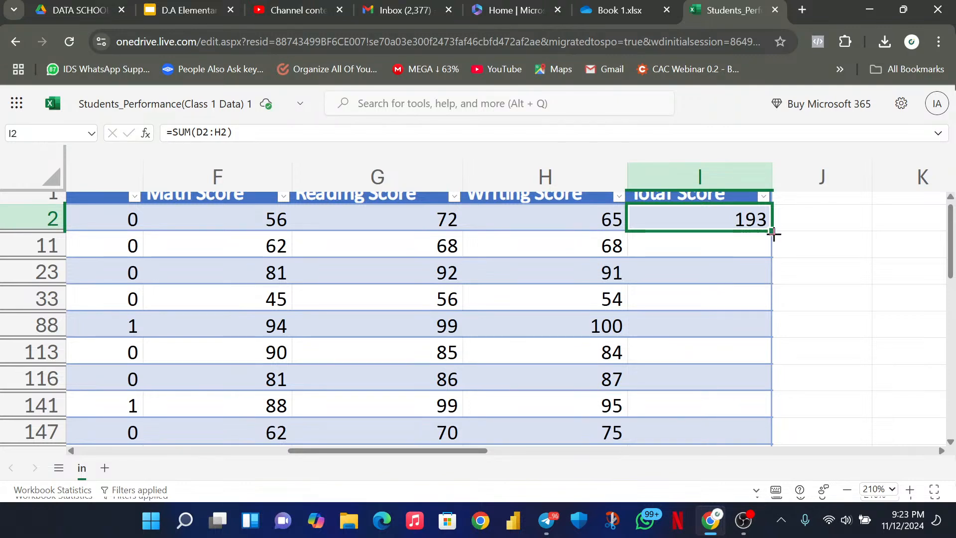
pyautogui.moveTo(772, 231); pyautogui.dragTo(709, 199)
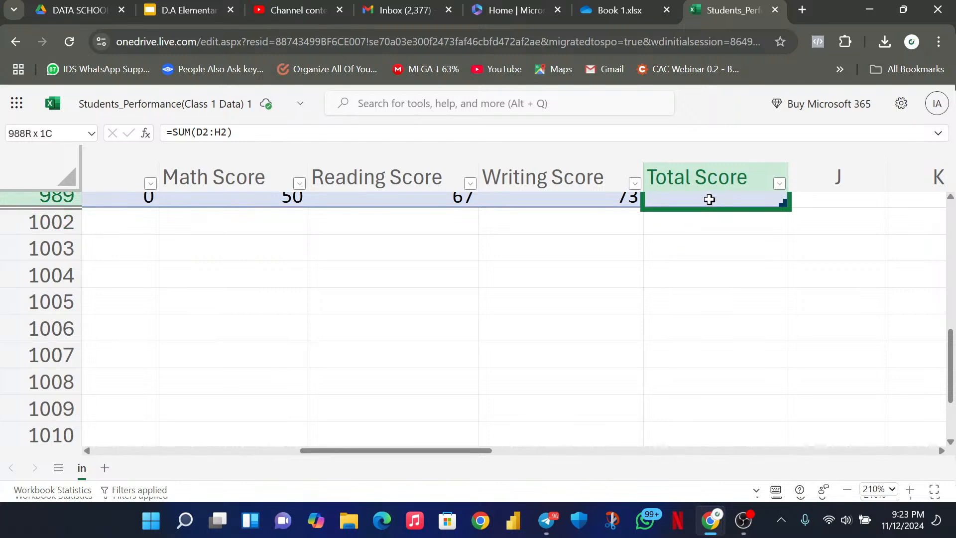
pyautogui.moveTo(709, 199); pyautogui.dragTo(709, 202)
pyautogui.moveTo(709, 203); pyautogui.dragTo(715, 214)
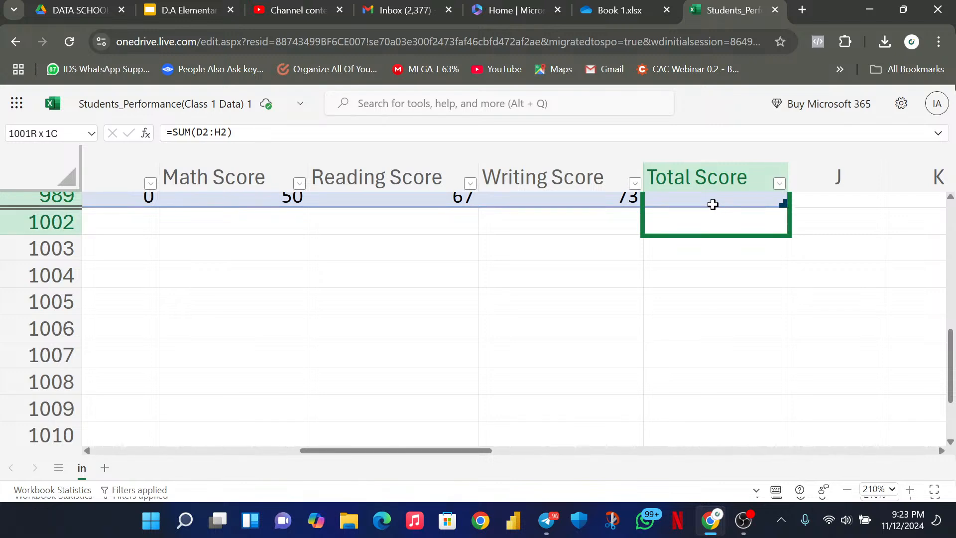
pyautogui.click(712, 201)
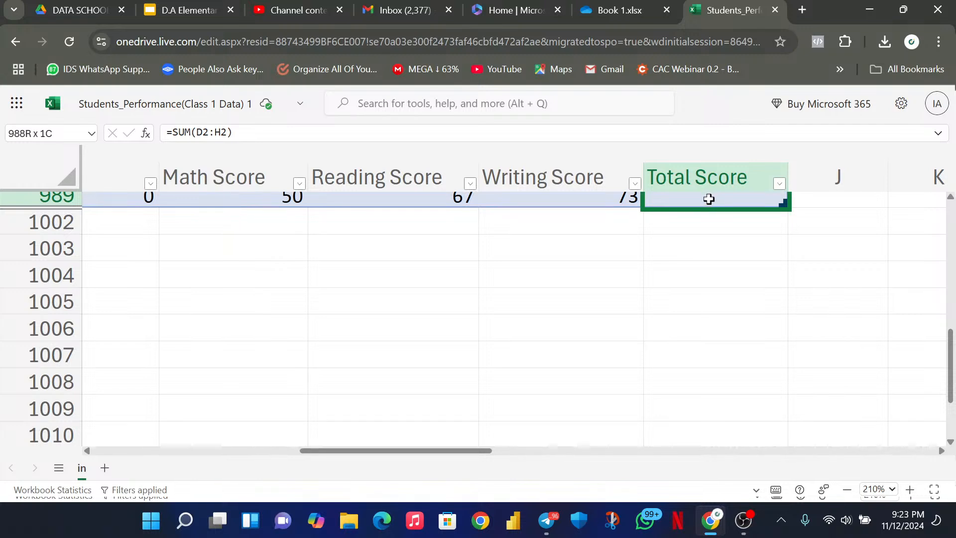
pyautogui.hotkey('ctrl', 'd')
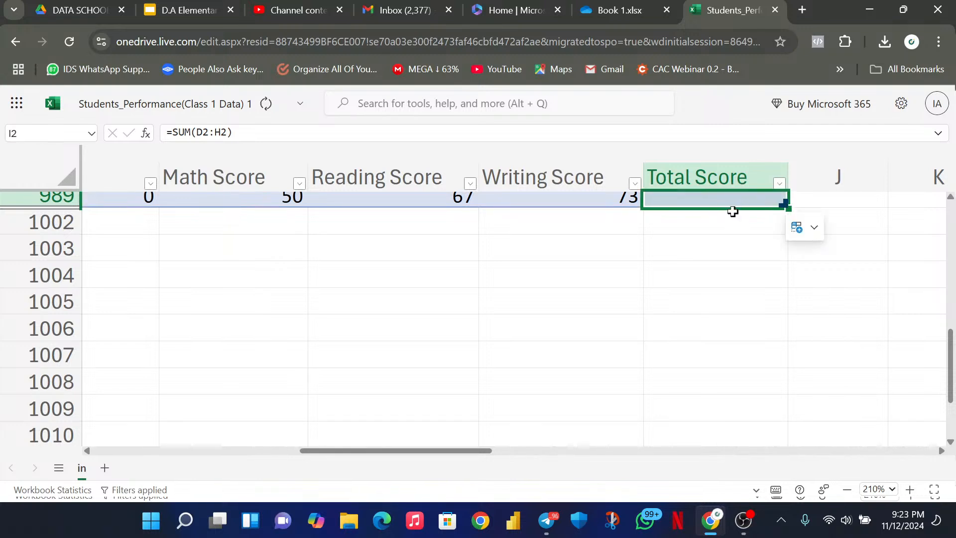
# Review the filled Total Score values from the last table row back up to the header row.
pyautogui.scroll(2, 727, 220)
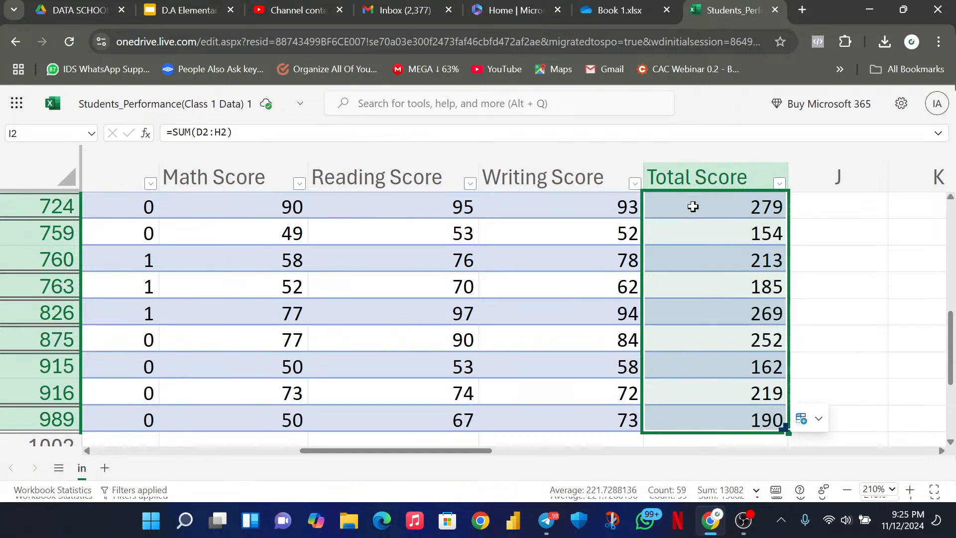
pyautogui.click(848, 491)
pyautogui.click(848, 491)
pyautogui.click(848, 490)
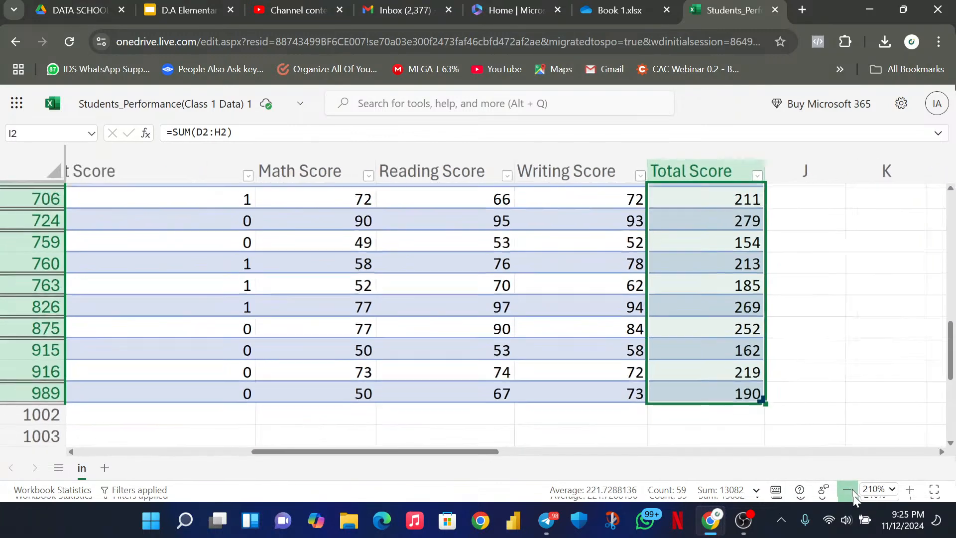
pyautogui.click(852, 493)
pyautogui.click(852, 493)
pyautogui.click(851, 493)
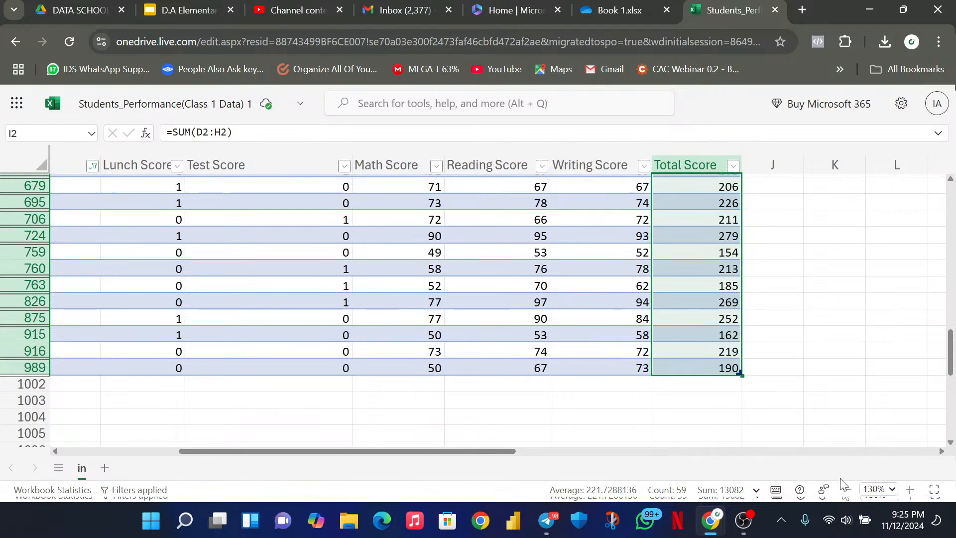
pyautogui.click(847, 491)
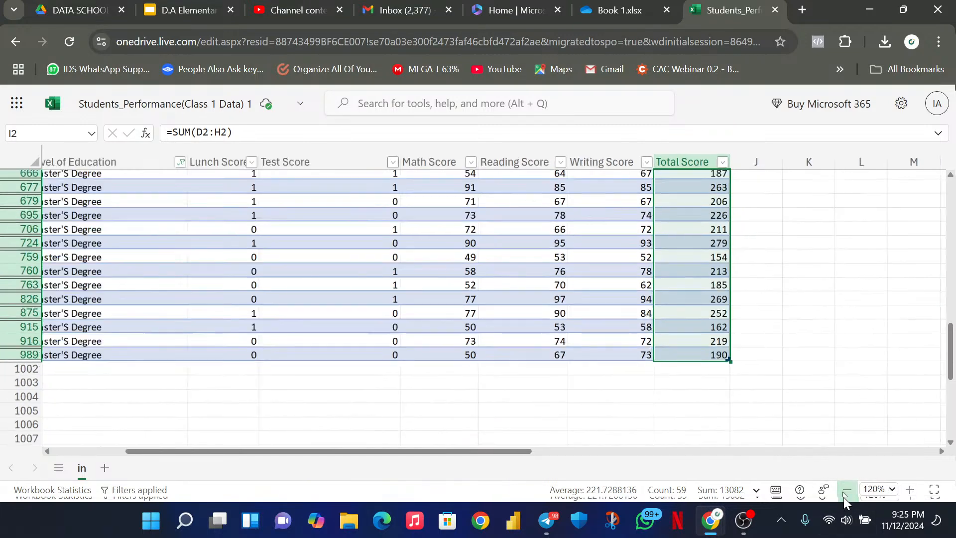
pyautogui.click(846, 490)
pyautogui.scroll(15, 743, 359)
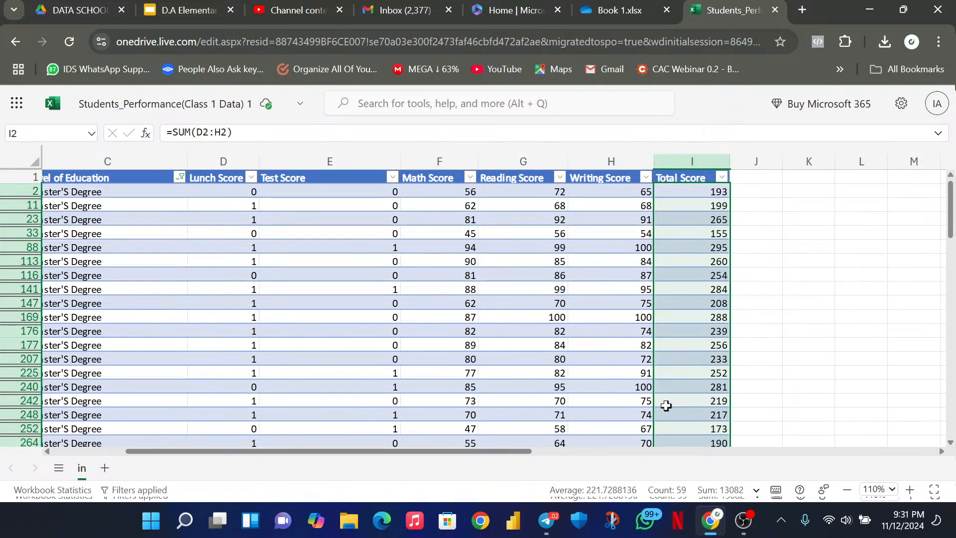
pyautogui.click(743, 521)
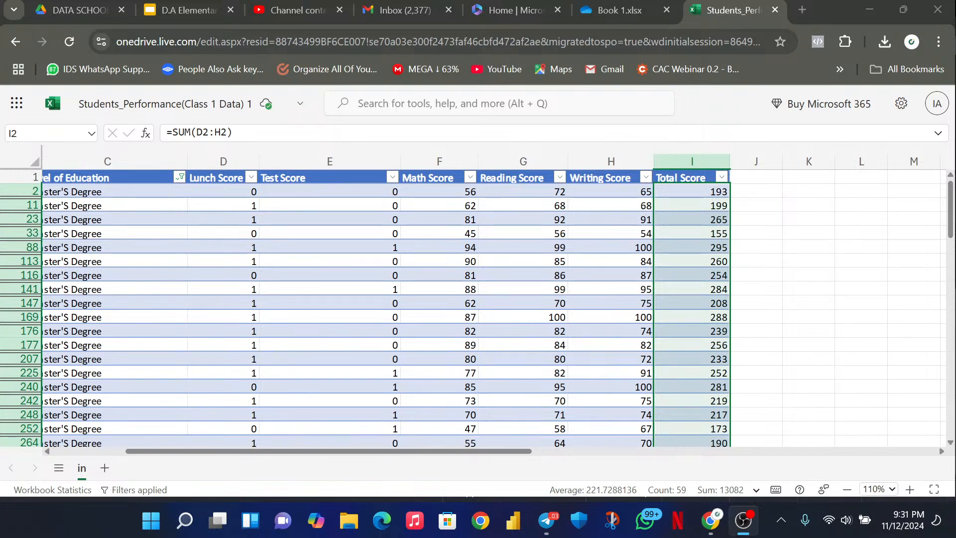
pyautogui.click(165, 476)
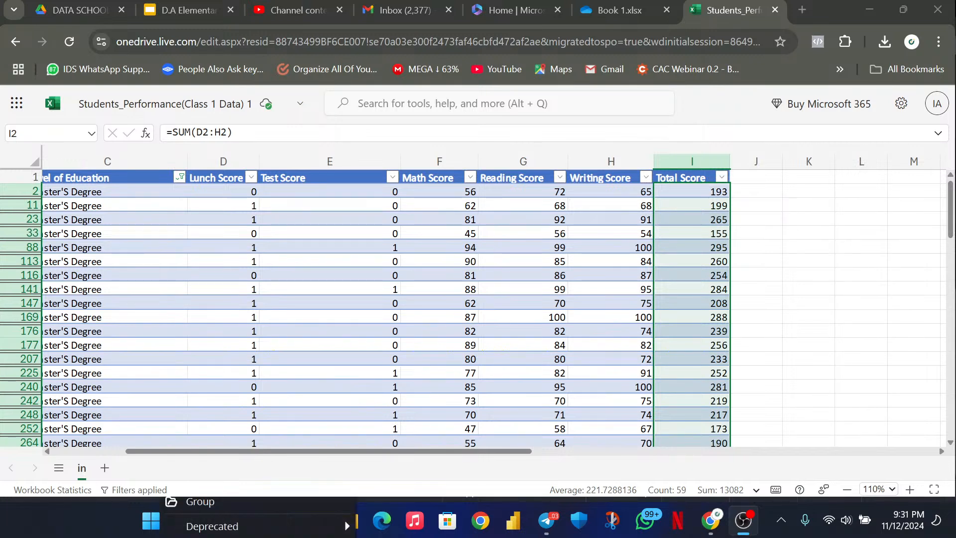
pyautogui.click(214, 477)
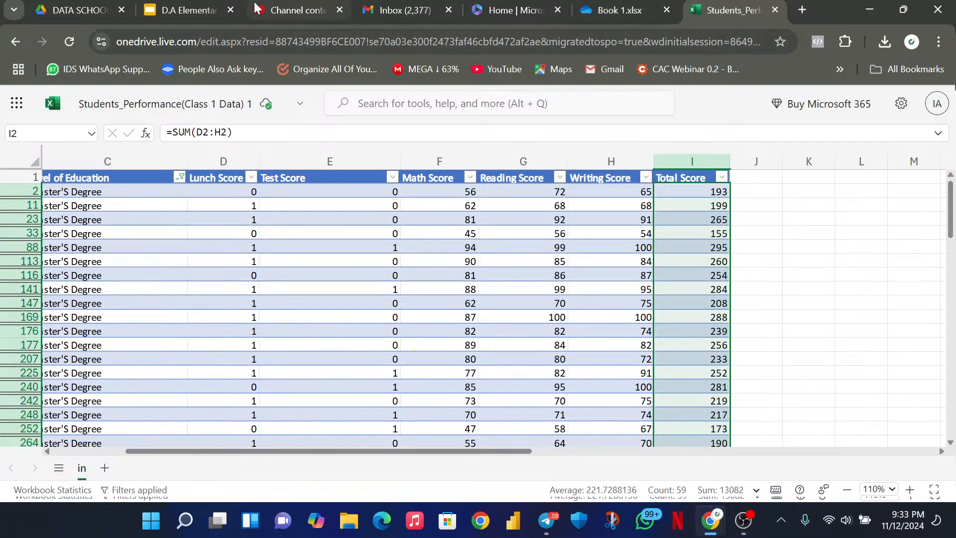
# Switch to YouTube Studio, open the channel dashboard from the channel content page, and reload it.
pyautogui.click(297, 21)
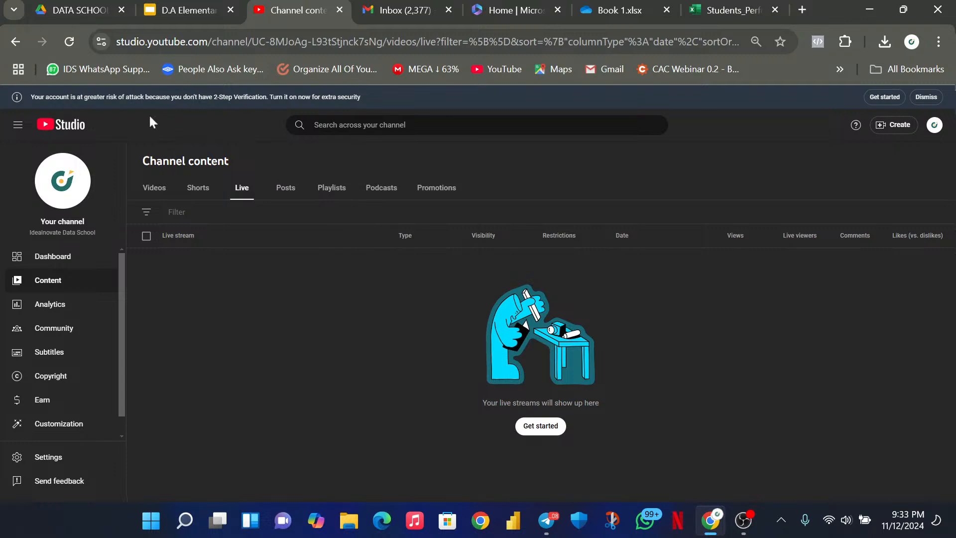
pyautogui.click(45, 124)
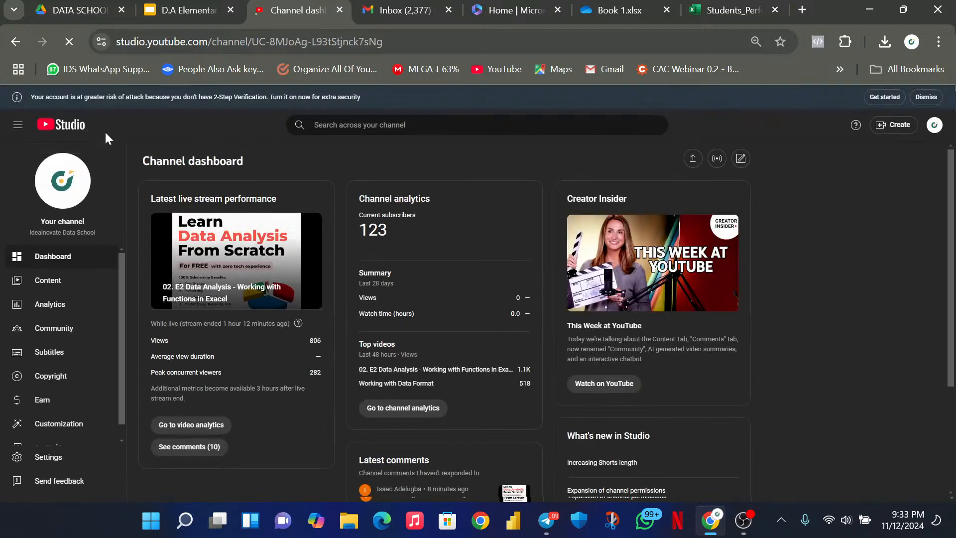
pyautogui.click(373, 126)
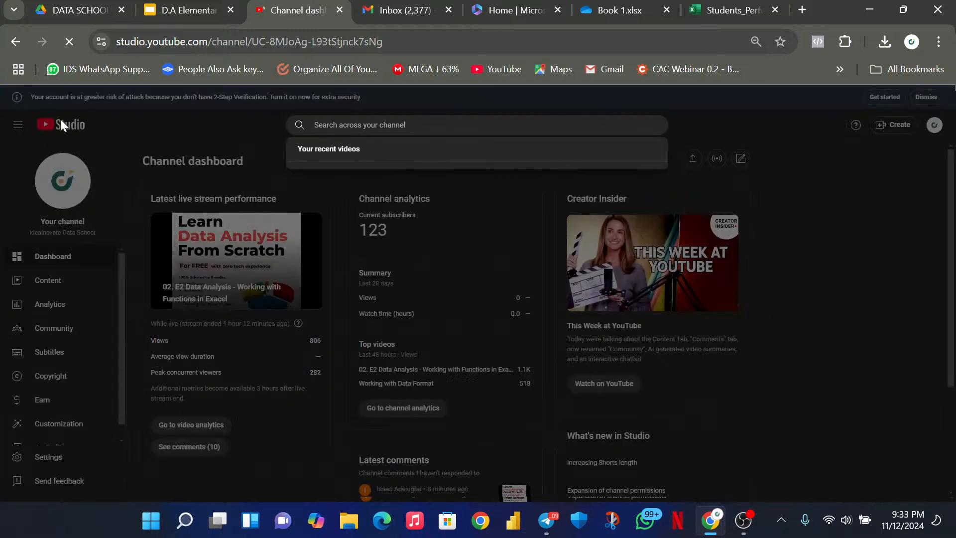
pyautogui.click(61, 120)
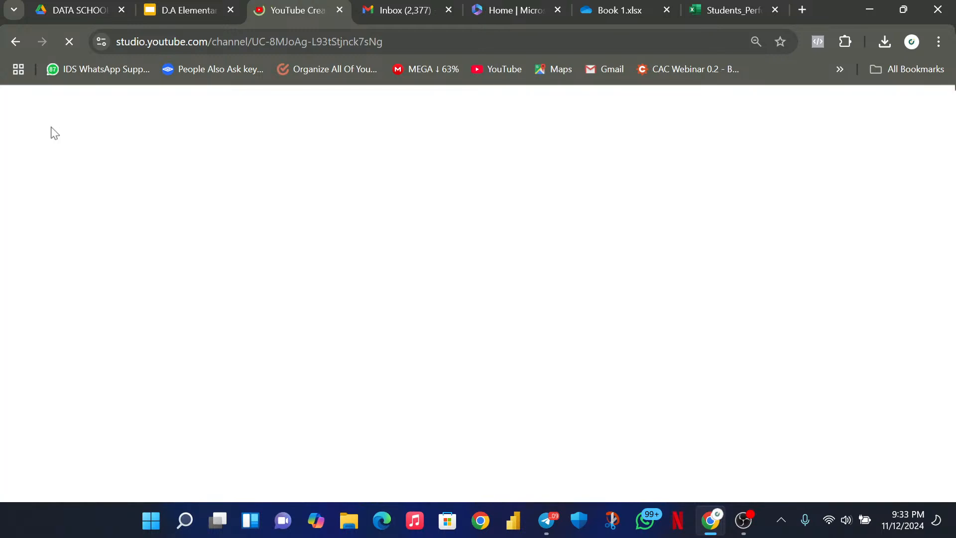